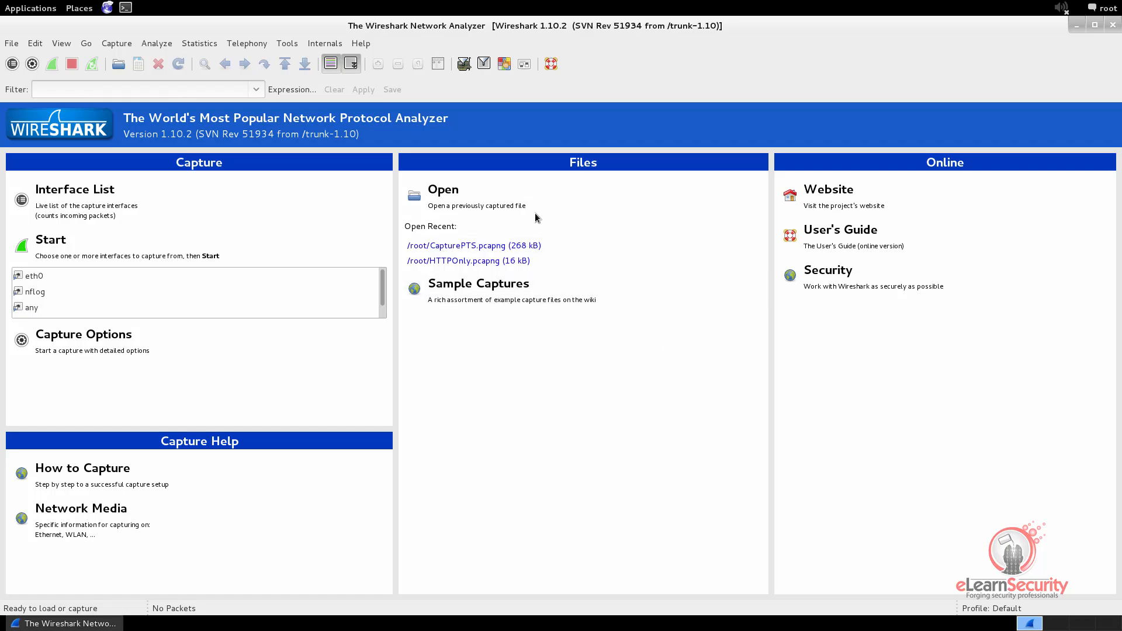
Open the recent capture file /root/CapturePTS.pcapng
{"action": "left_click", "coordinate": [497, 202]}
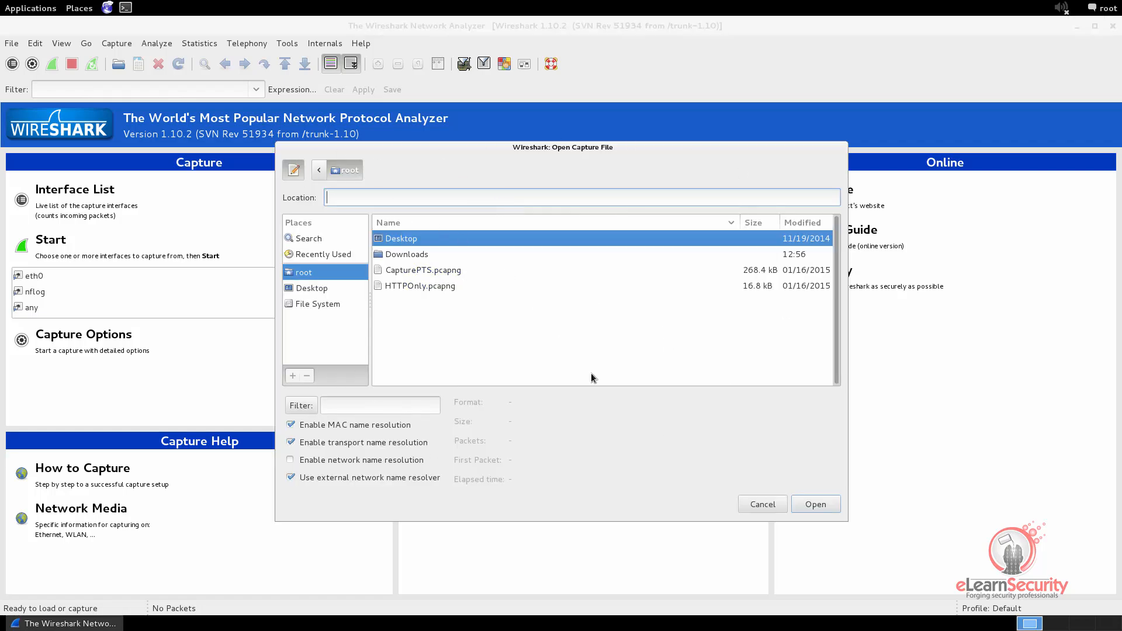
{"action": "left_click", "coordinate": [748, 506]}
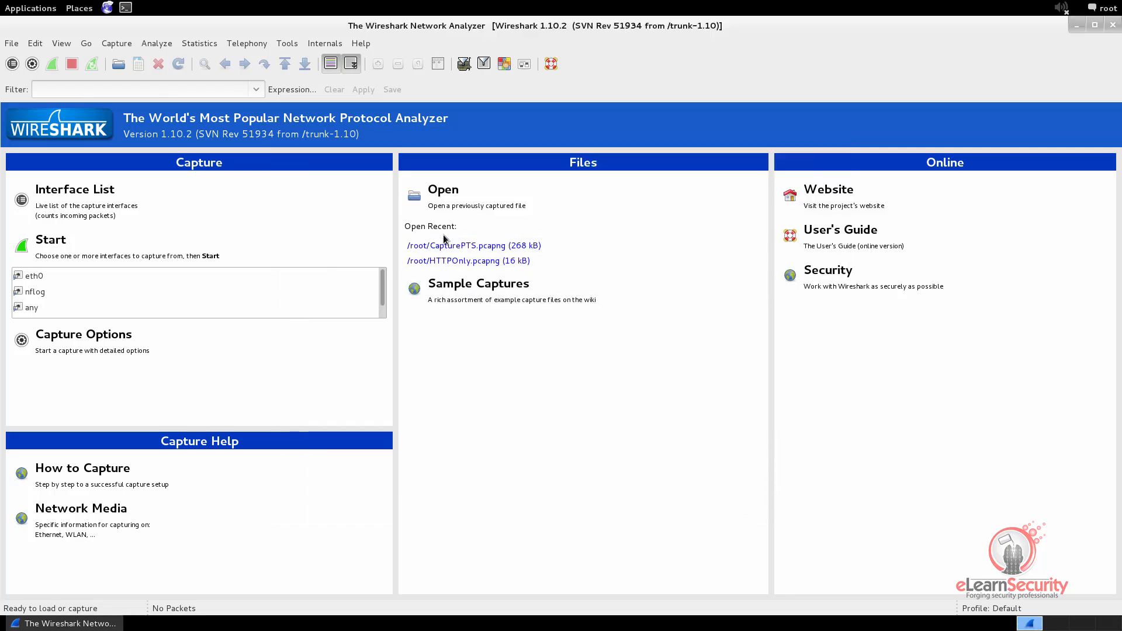
{"action": "left_click", "coordinate": [480, 244]}
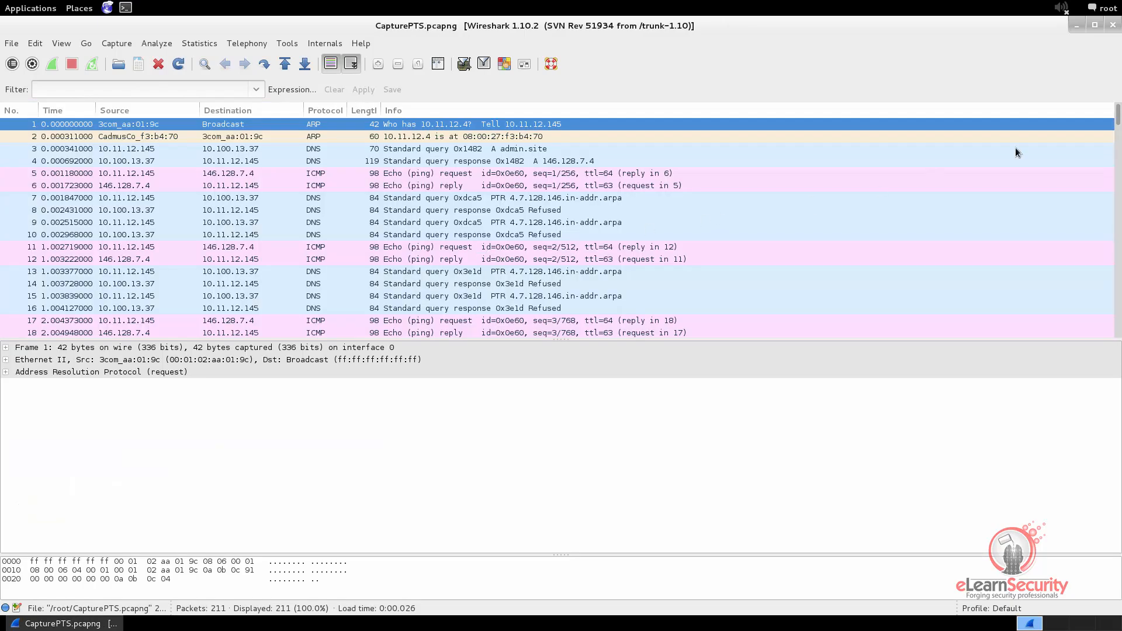
Apply the display filter arp and inspect the last and first packets addressed to Broadcast
{"action": "mouse_move", "coordinate": [1118, 125]}
{"action": "left_mouse_down"}
{"action": "mouse_move", "coordinate": [1114, 337]}
{"action": "mouse_move", "coordinate": [1115, 114]}
{"action": "left_mouse_up"}
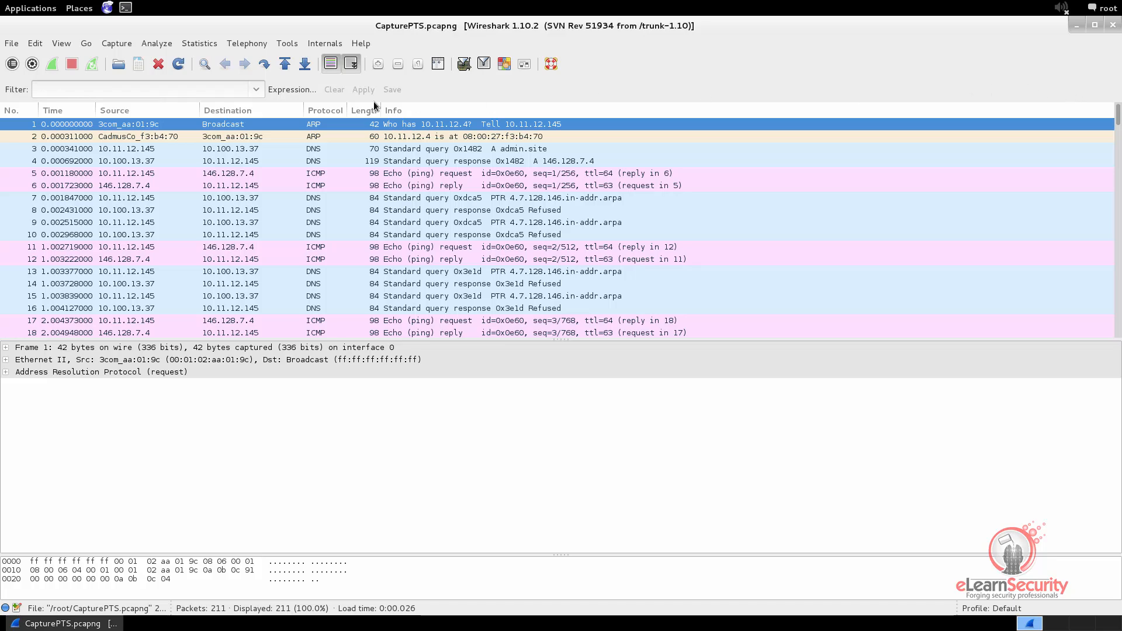
{"action": "left_click", "coordinate": [71, 92]}
{"action": "type", "text": "arp"}
{"action": "left_click", "coordinate": [358, 89]}
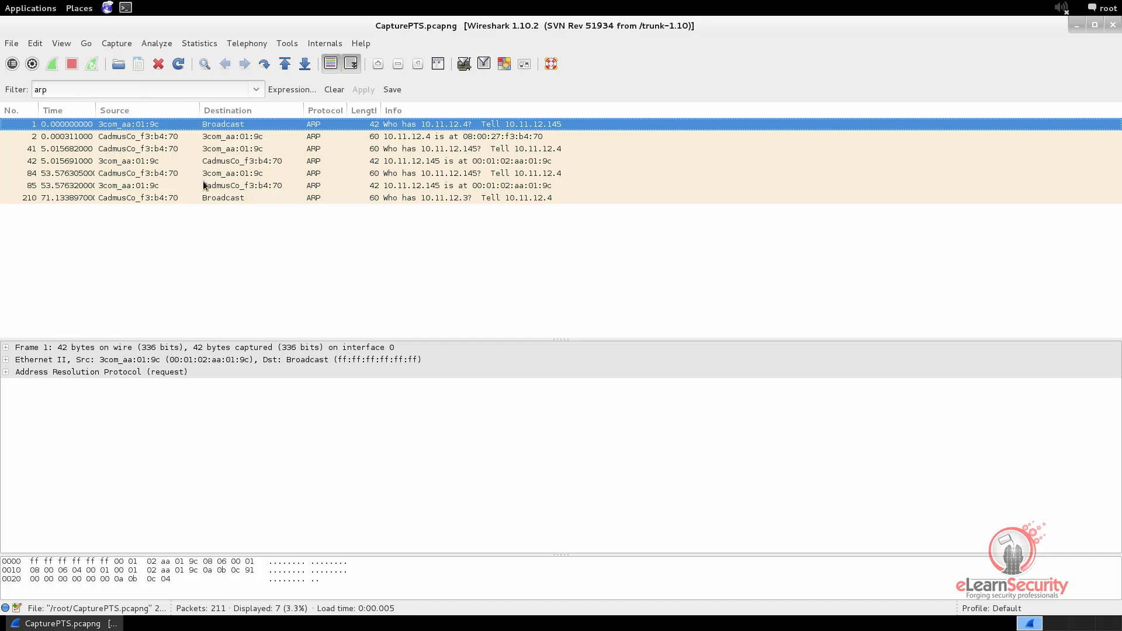
{"action": "left_click", "coordinate": [229, 198]}
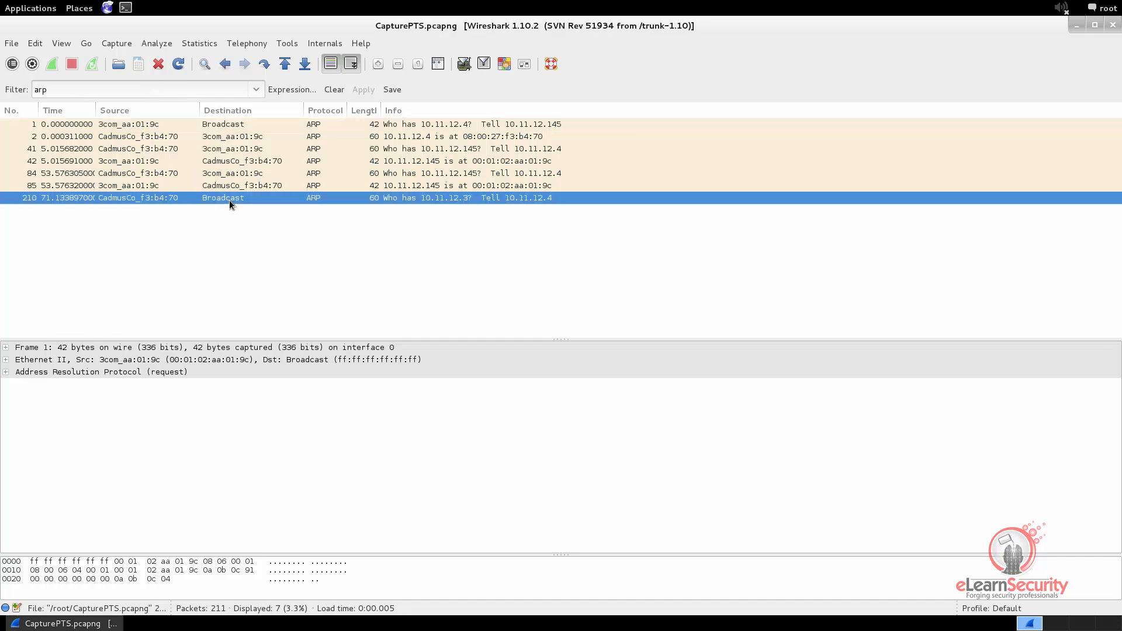
{"action": "left_click", "coordinate": [224, 125]}
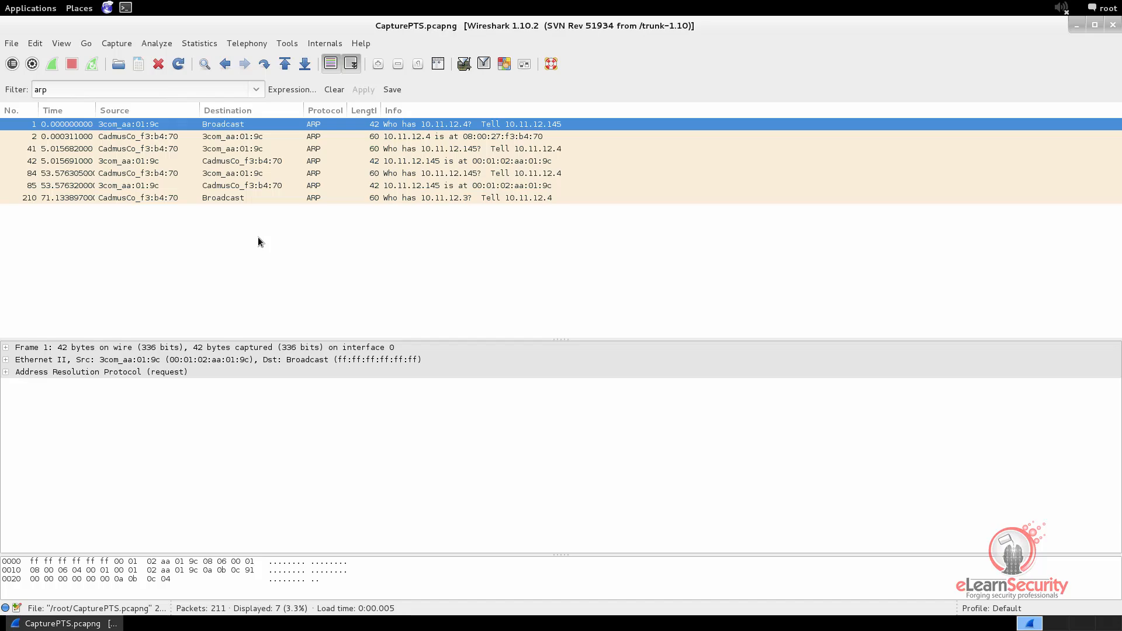
Disable name resolution for the MAC layer and inspect the broadcast ARP requests and the first ARP reply
{"action": "left_click", "coordinate": [61, 43]}
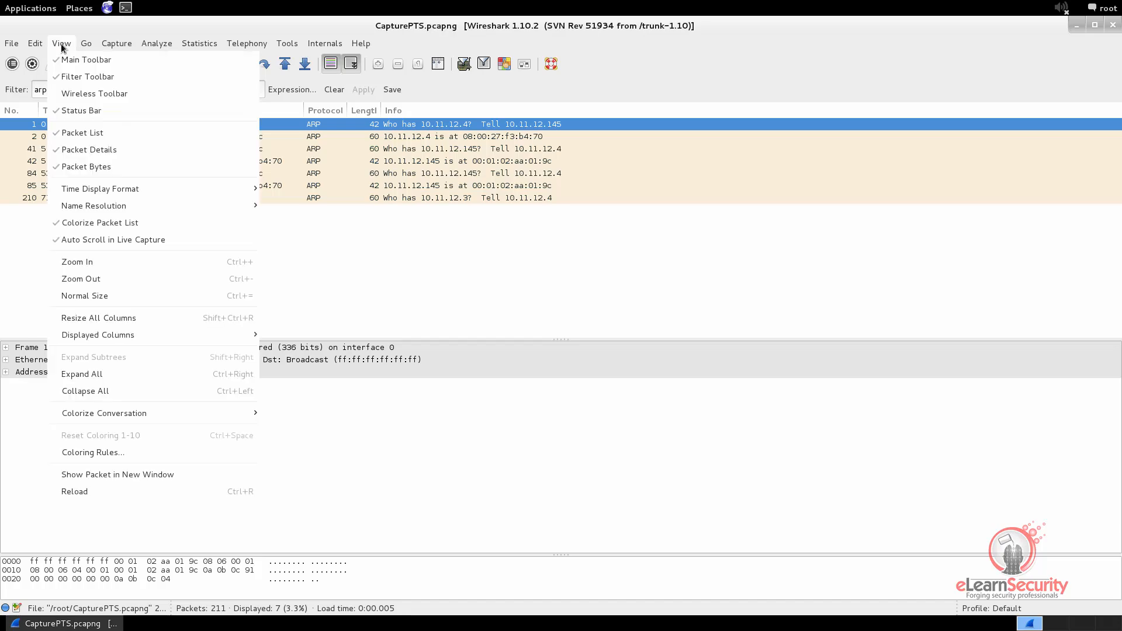
{"action": "mouse_move", "coordinate": [75, 206]}
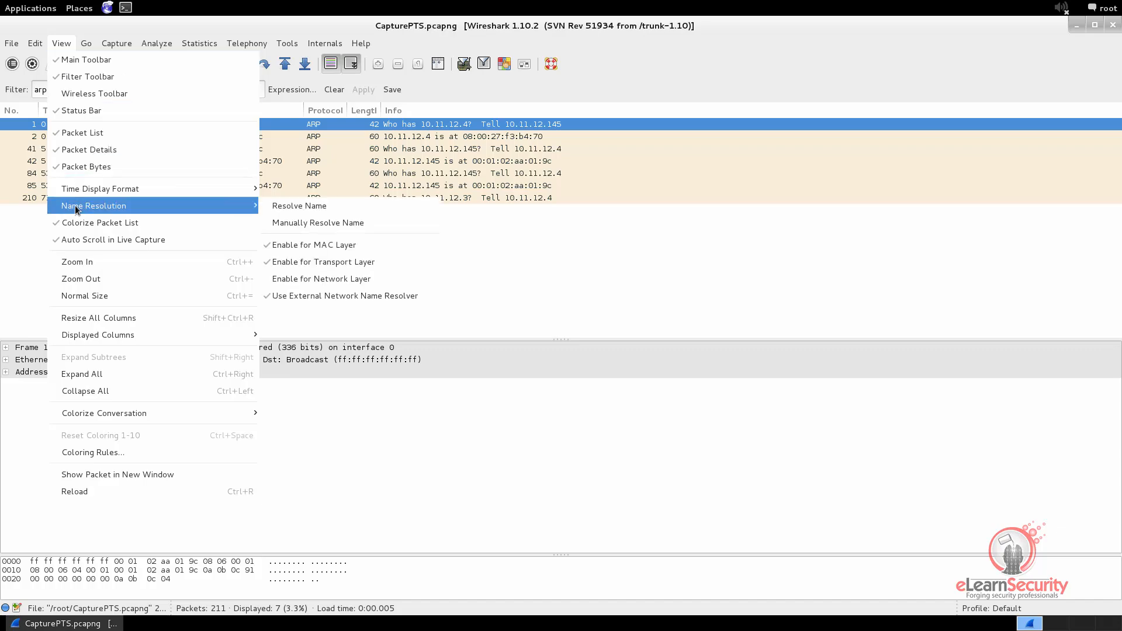
{"action": "left_click", "coordinate": [315, 245]}
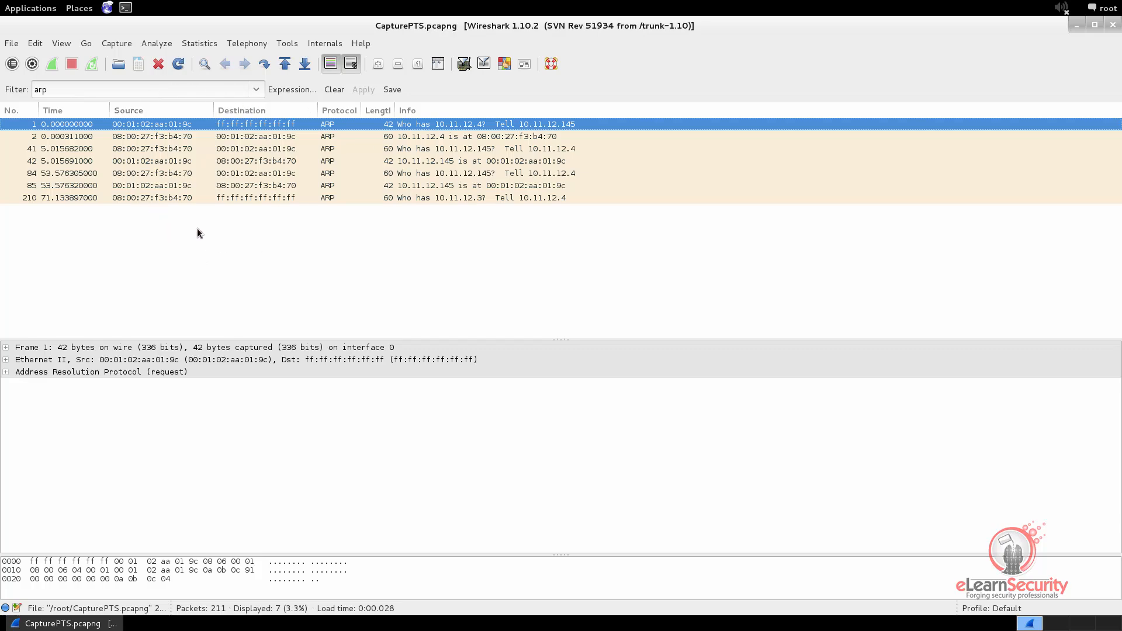
{"action": "left_click", "coordinate": [245, 198]}
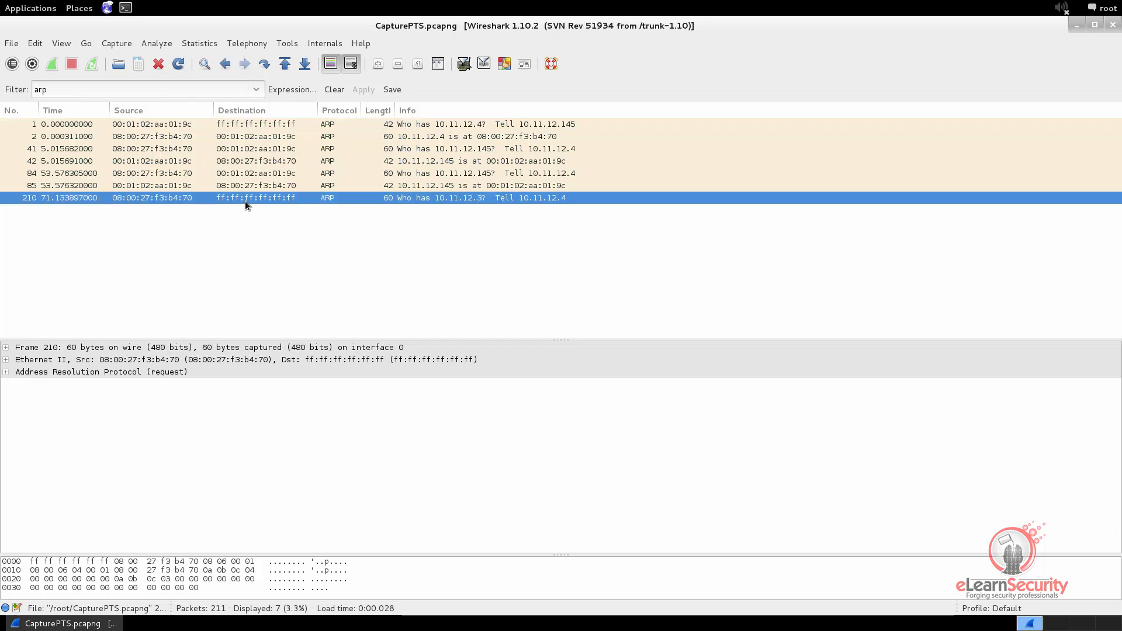
{"action": "left_click", "coordinate": [238, 124]}
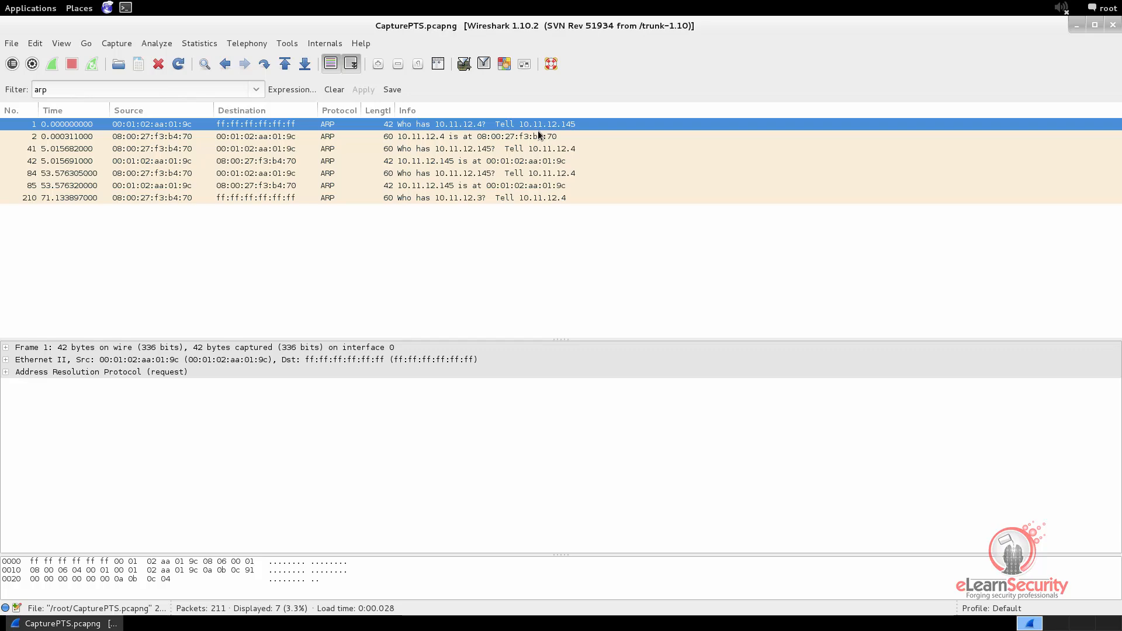
{"action": "left_click", "coordinate": [373, 138]}
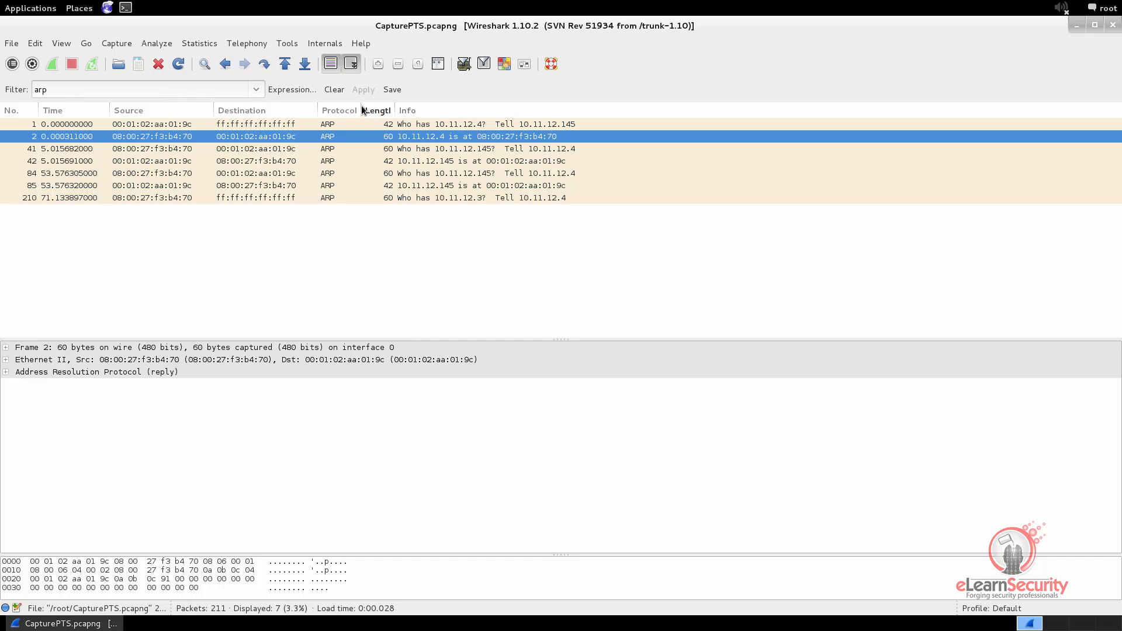
Clear the arp filter and inspect the Ethernet II destination address of the first ICMP echo request and first DNS query
{"action": "left_click", "coordinate": [335, 91]}
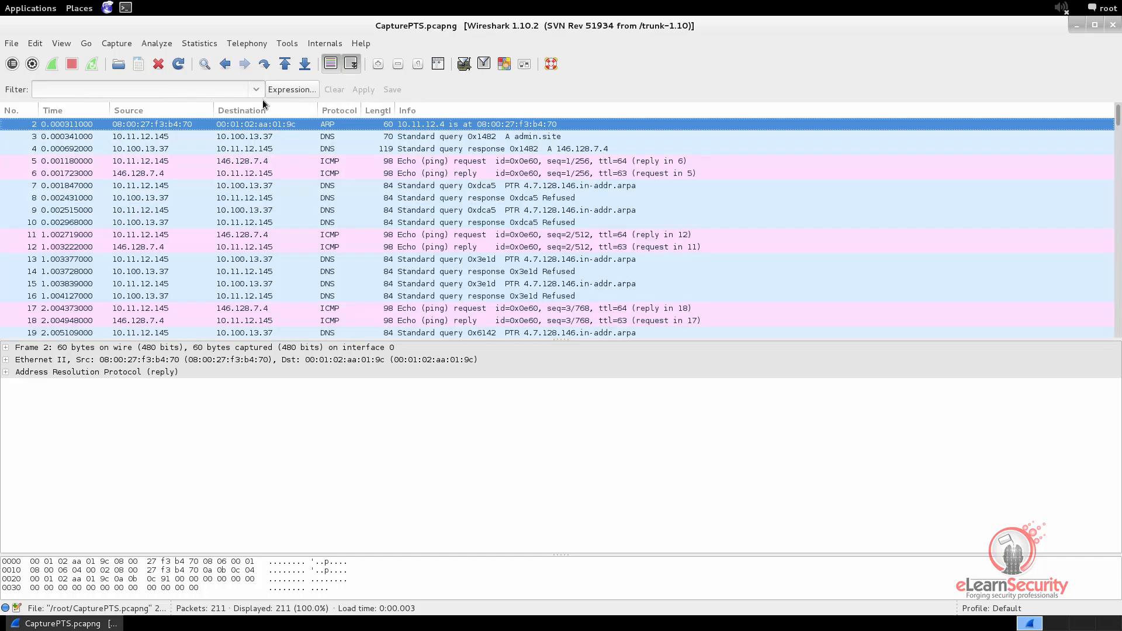
{"action": "left_click", "coordinate": [139, 137]}
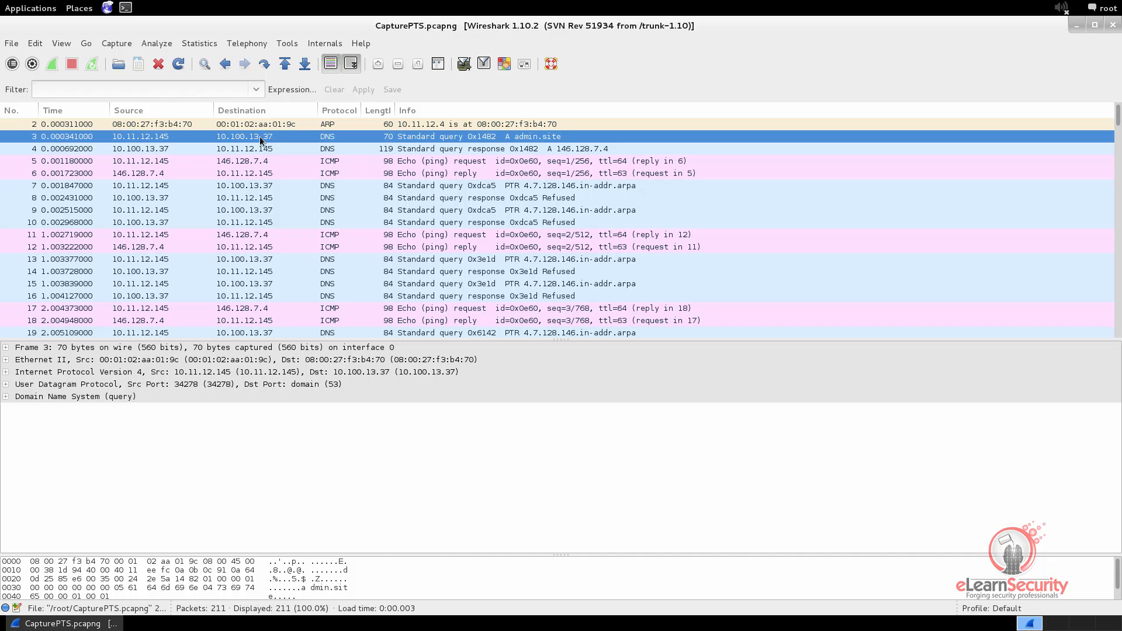
{"action": "left_click", "coordinate": [202, 162]}
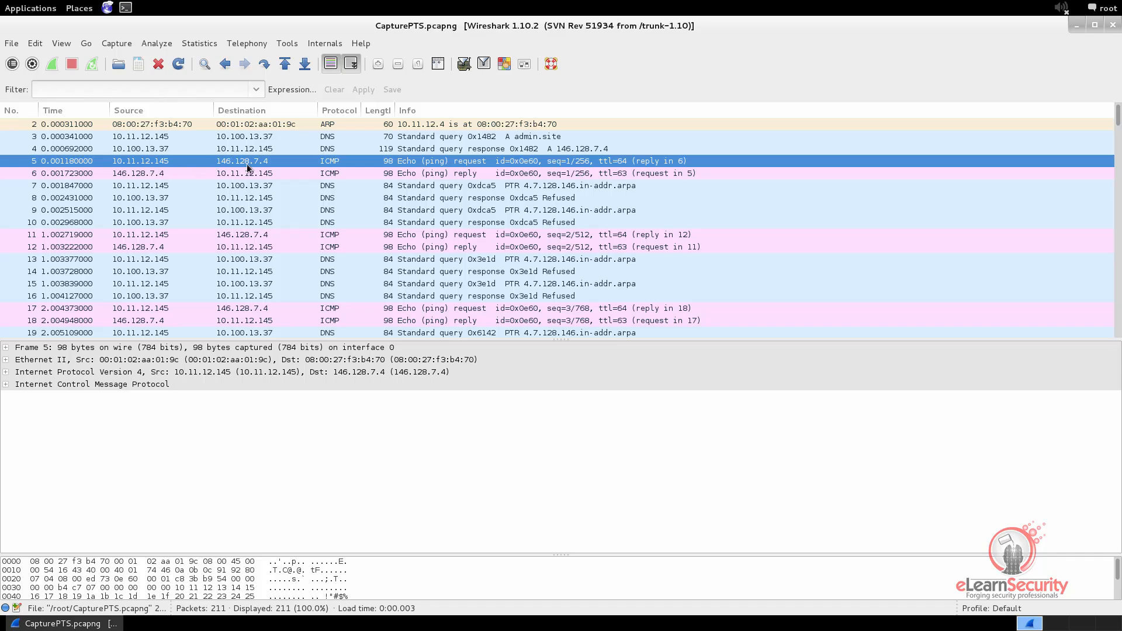
{"action": "left_click", "coordinate": [6, 360]}
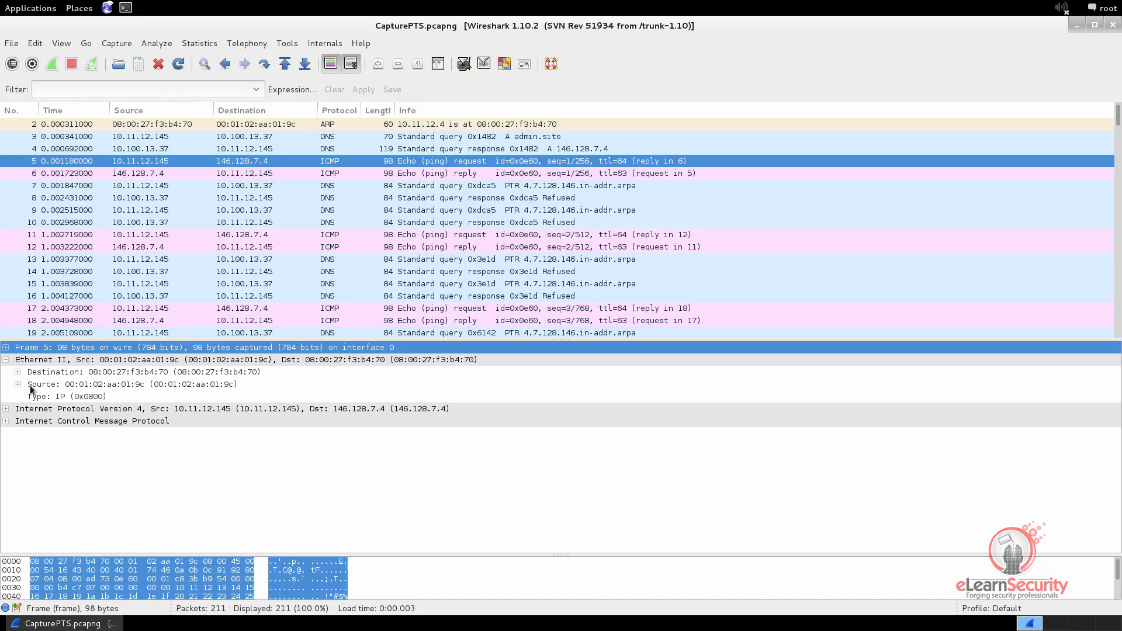
{"action": "left_click", "coordinate": [113, 374]}
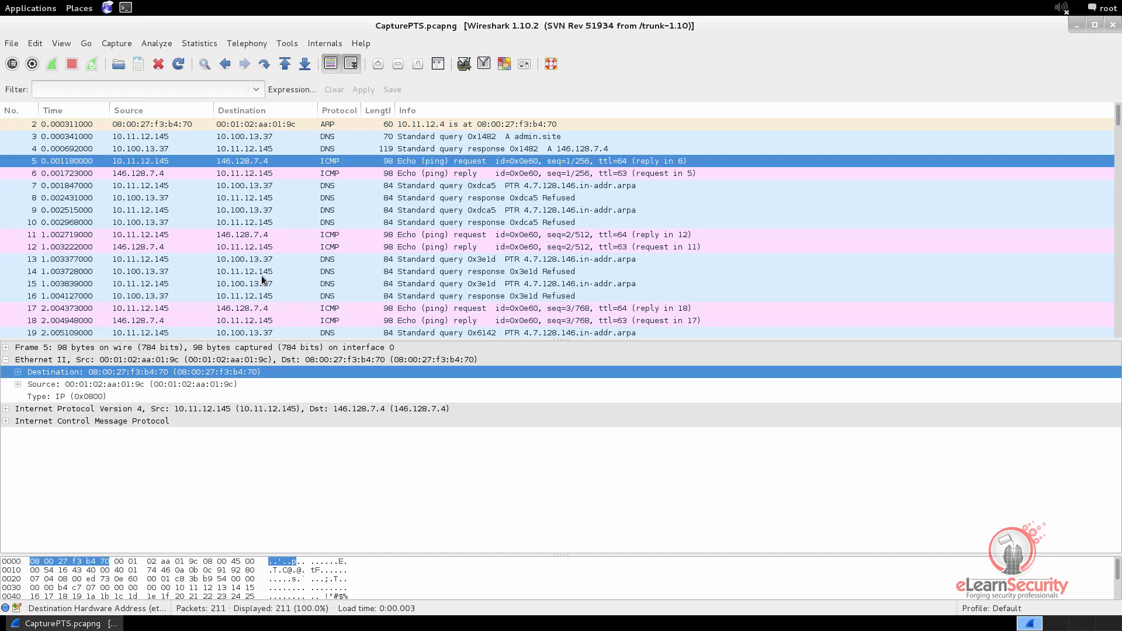
{"action": "left_click", "coordinate": [258, 137]}
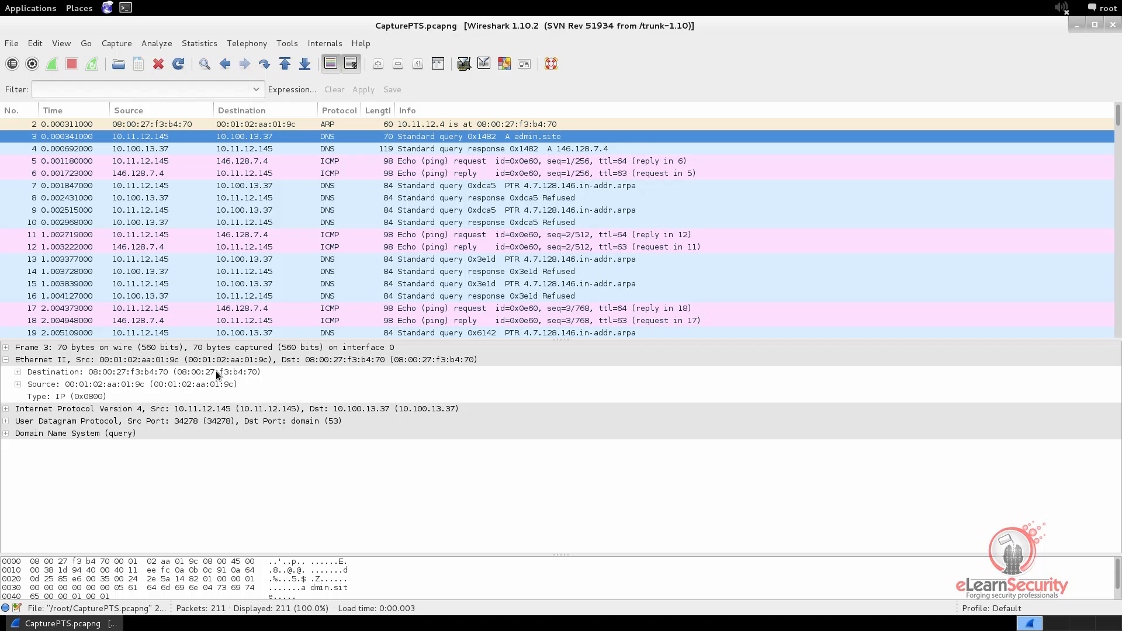
{"action": "left_click", "coordinate": [176, 373]}
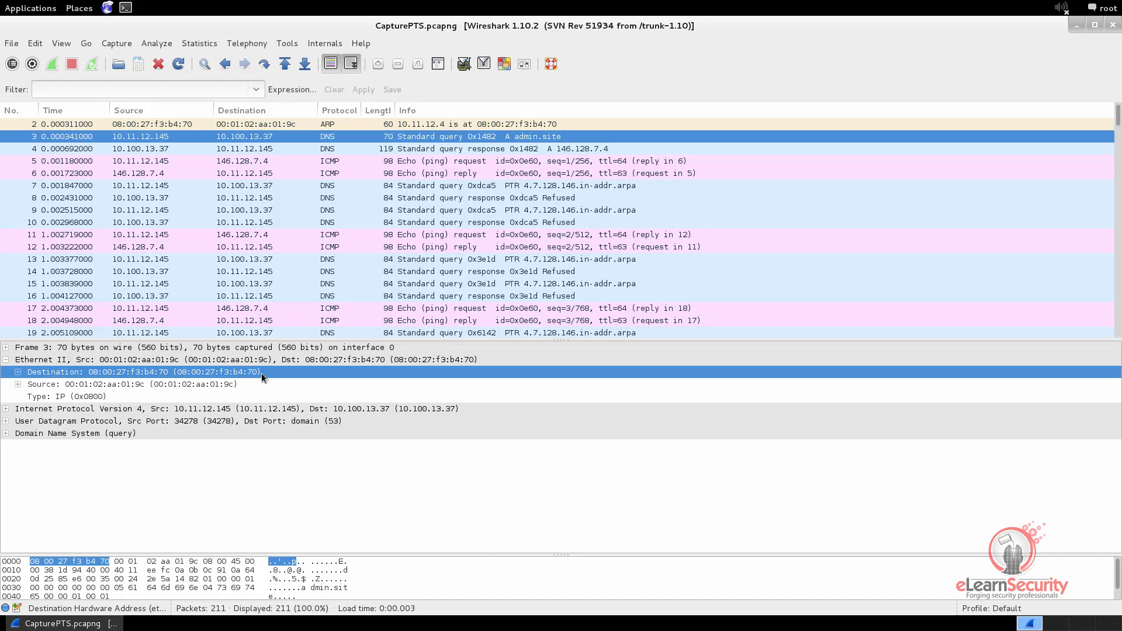
Copy the value of the Ethernet source address from the ARP reply in packet 2
{"action": "left_click", "coordinate": [82, 91]}
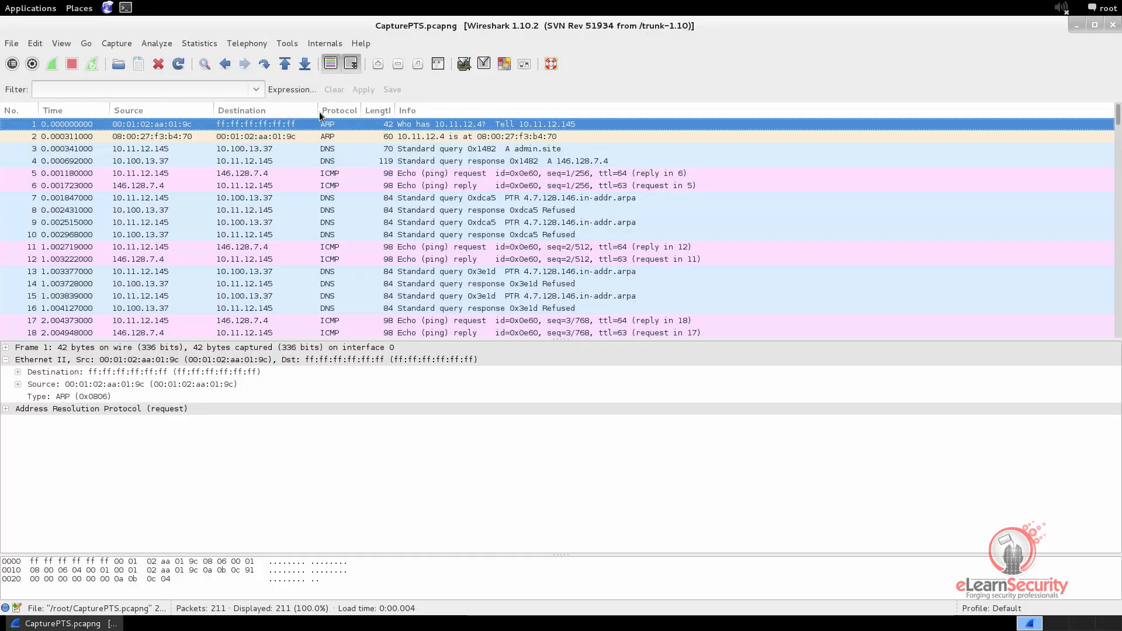
{"action": "left_click", "coordinate": [277, 138]}
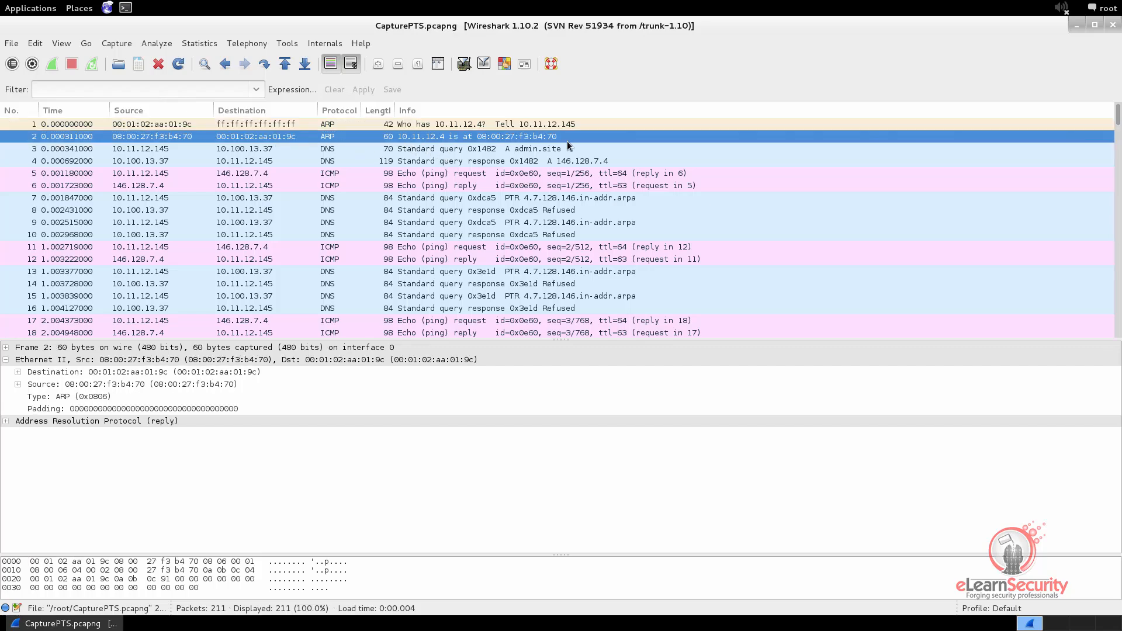
{"action": "left_click", "coordinate": [184, 383]}
{"action": "right_click", "coordinate": [183, 384]}
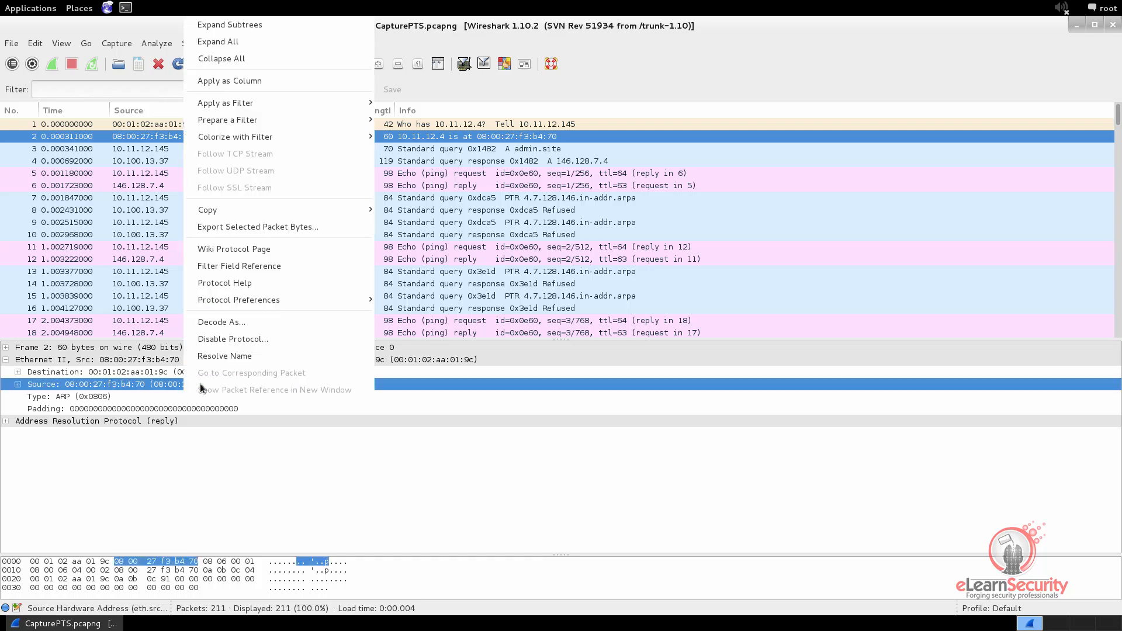
{"action": "mouse_move", "coordinate": [220, 212]}
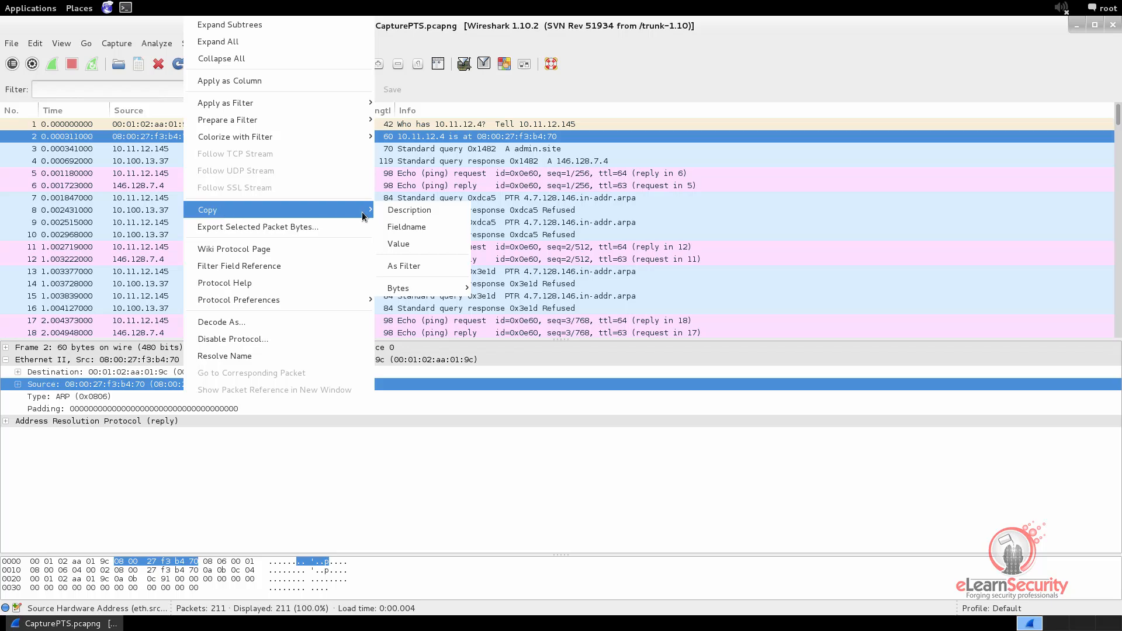
{"action": "left_click", "coordinate": [411, 246]}
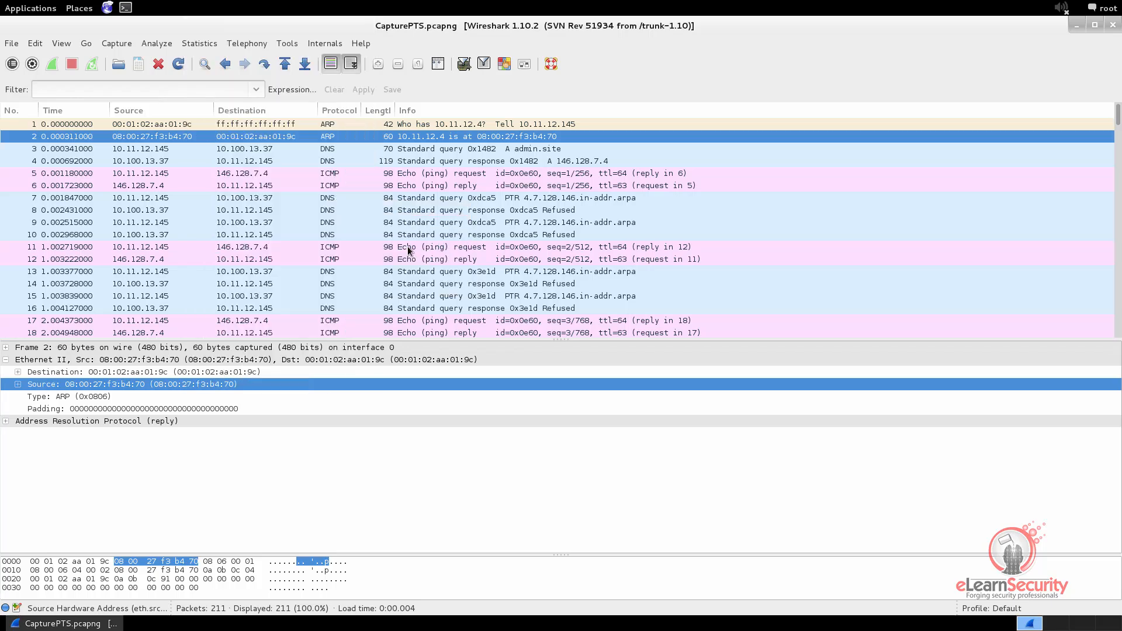
Apply the display filter eth.dst == 08:00:27:f3:b4:70 using the copied address
{"action": "left_click", "coordinate": [119, 90]}
{"action": "type", "text": "eth"}
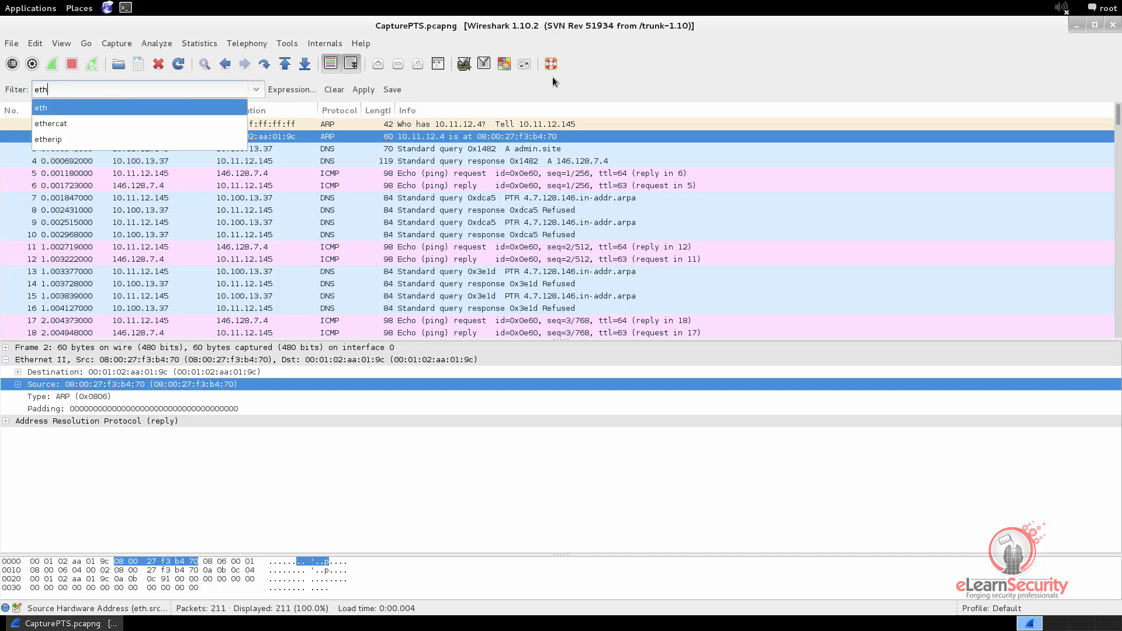
{"action": "key", "text": "Escape"}
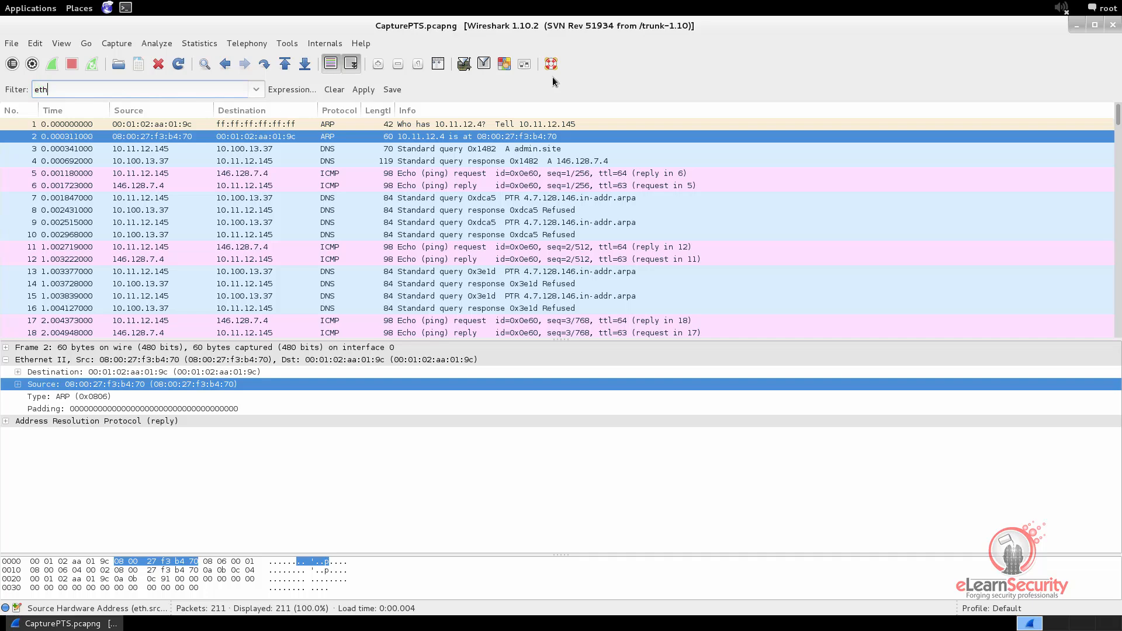
{"action": "type", "text": ".dst =="}
{"action": "right_click", "coordinate": [104, 85]}
{"action": "left_click", "coordinate": [118, 127]}
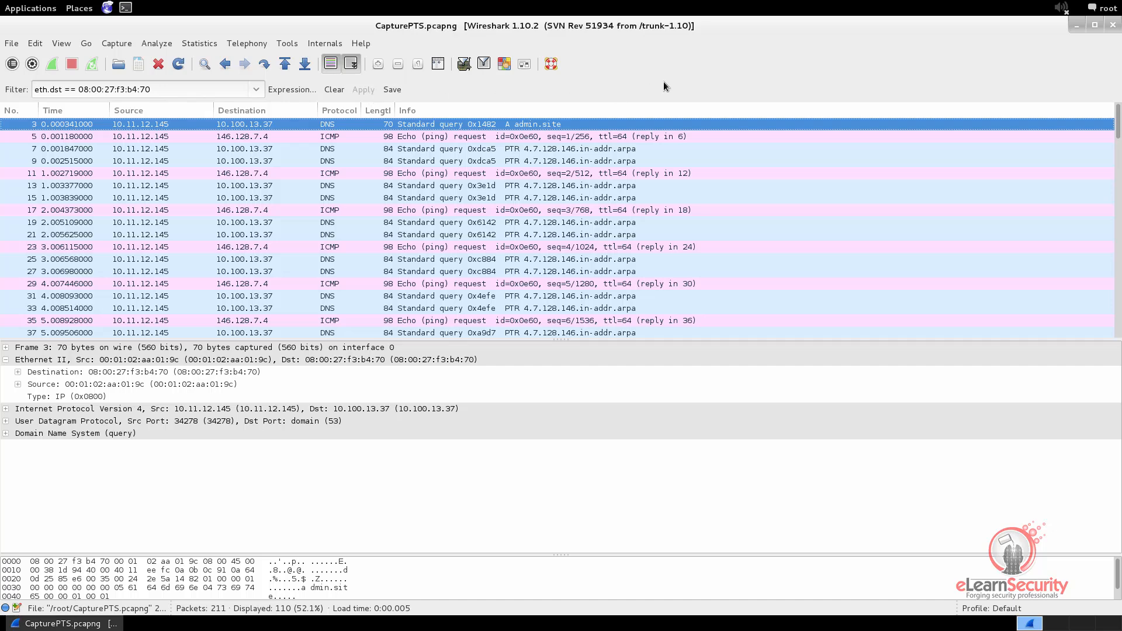
Review the packets matching the destination MAC filter and clear the filter
{"action": "scroll", "coordinate": [376, 141], "scroll_direction": "down", "scroll_amount": 7}
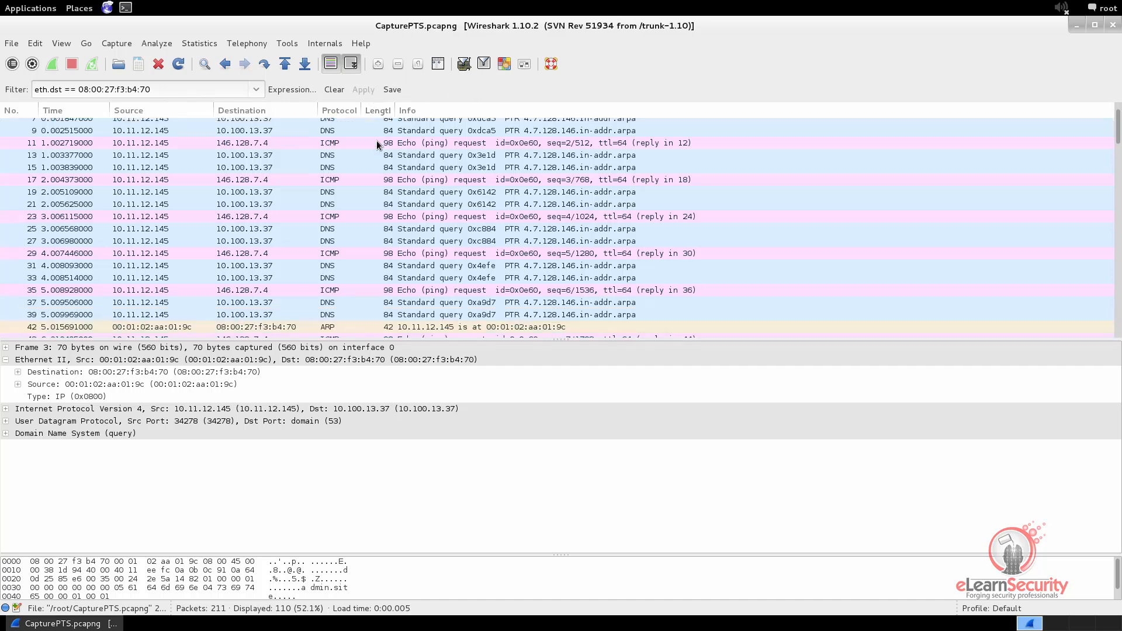
{"action": "scroll", "coordinate": [635, 190], "scroll_direction": "down", "scroll_amount": 10}
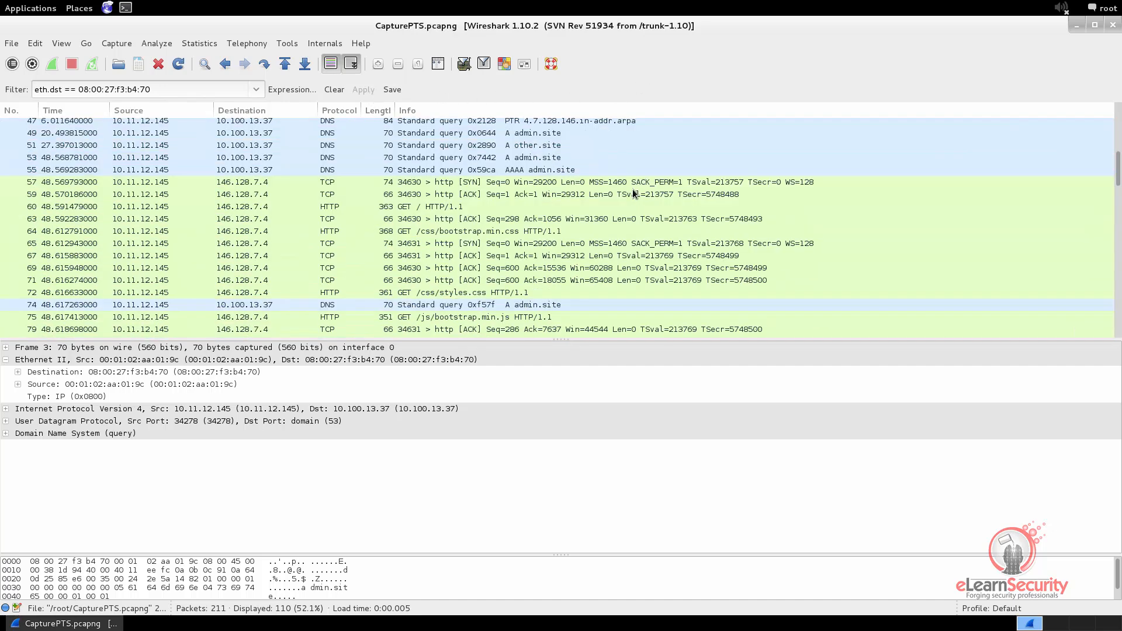
{"action": "scroll", "coordinate": [632, 188], "scroll_direction": "down", "scroll_amount": 13}
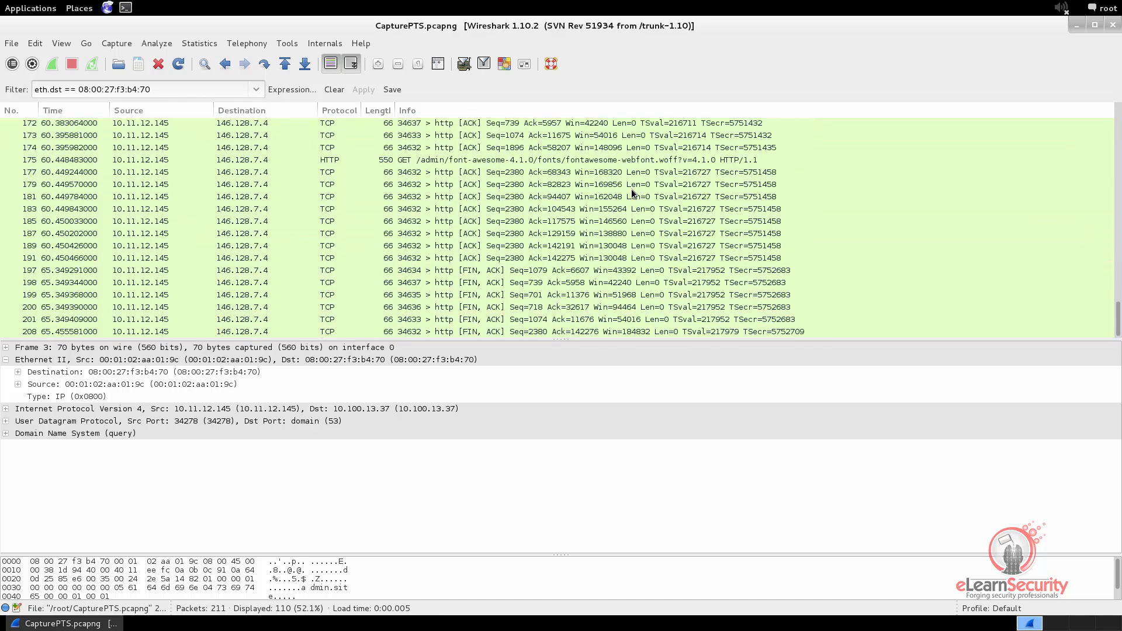
{"action": "left_click", "coordinate": [335, 89]}
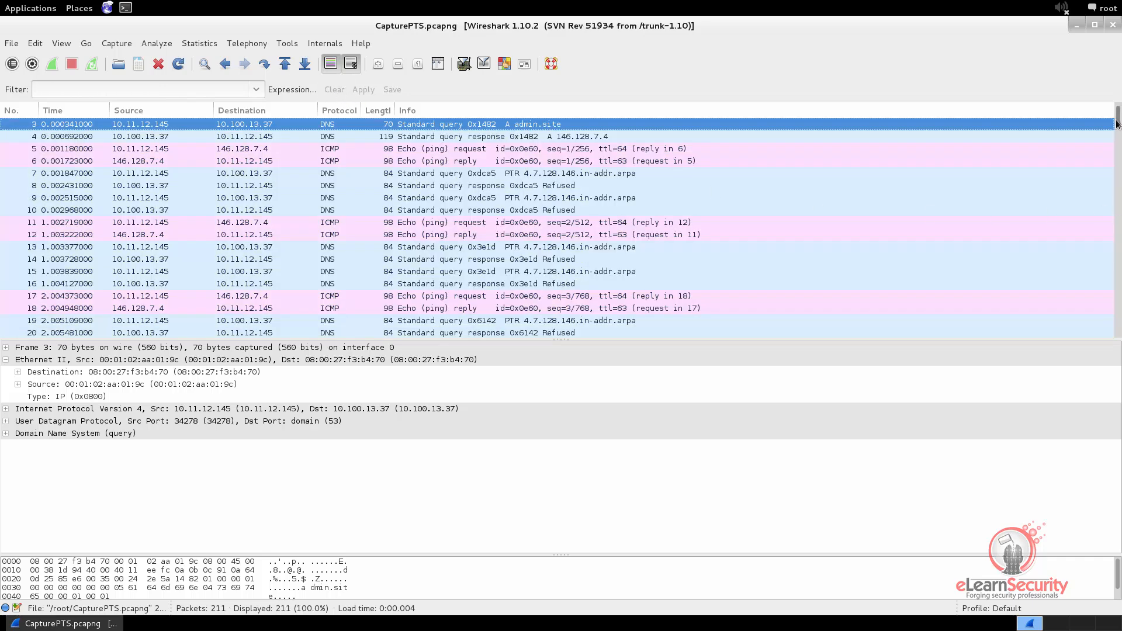
{"action": "left_click_drag", "start_coordinate": [1118, 120], "coordinate": [1114, 80]}
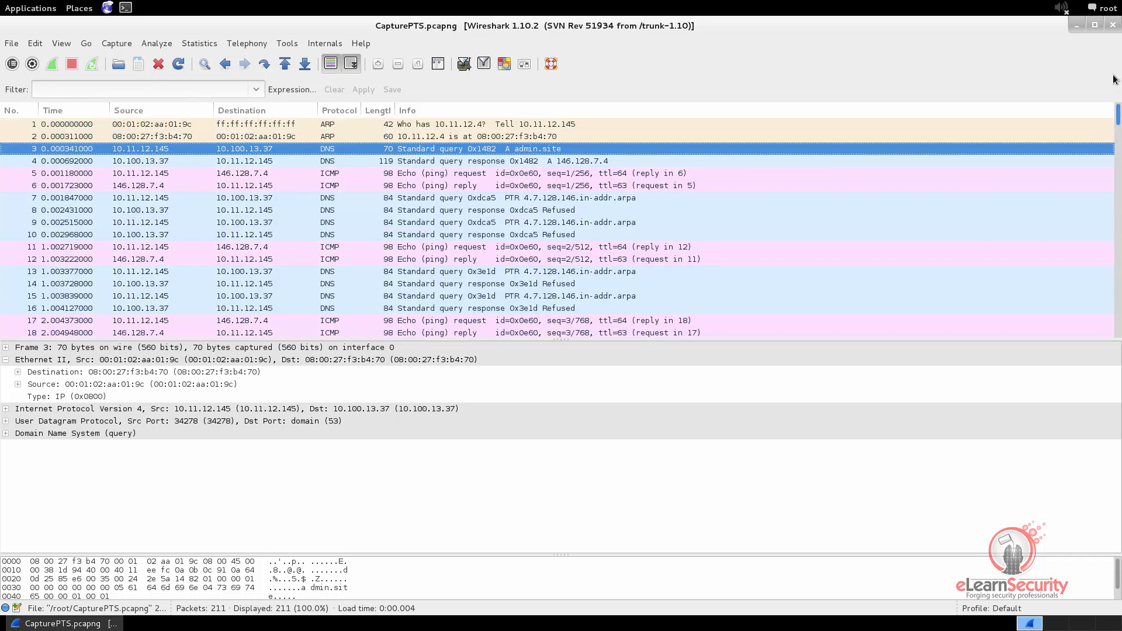
Examine the opening ARP request, the ARP reply and the DNS query for admin.site in sequence
{"action": "left_click", "coordinate": [161, 124]}
{"action": "key", "text": "Down"}
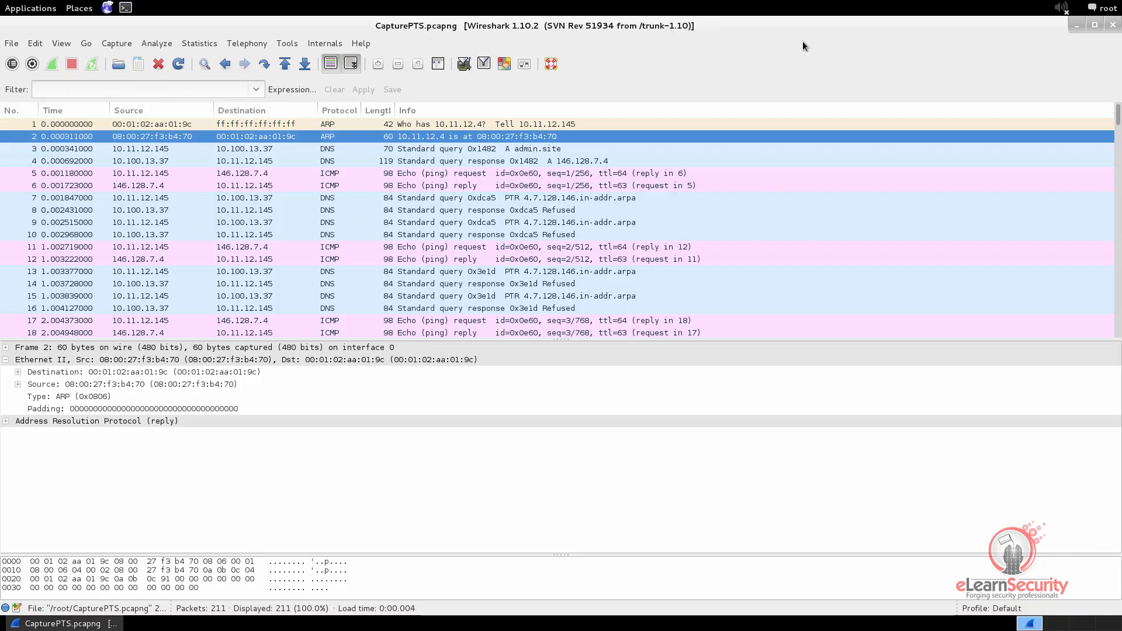
{"action": "left_click", "coordinate": [332, 149]}
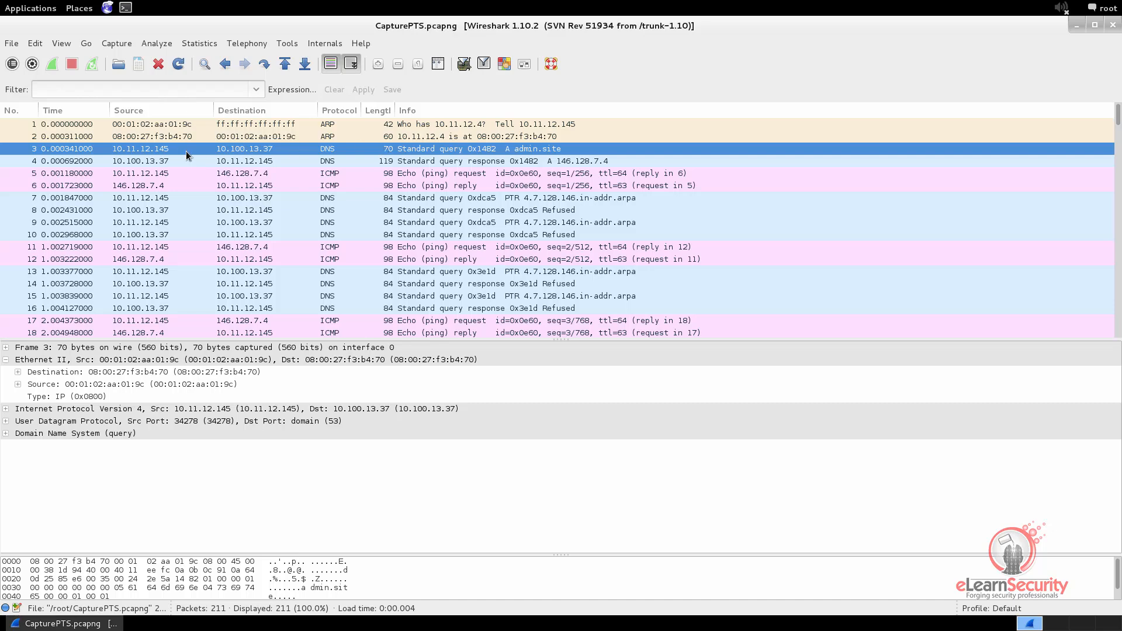
Apply the display filter dns to the capture
{"action": "left_click", "coordinate": [66, 94]}
{"action": "type", "text": "dns"}
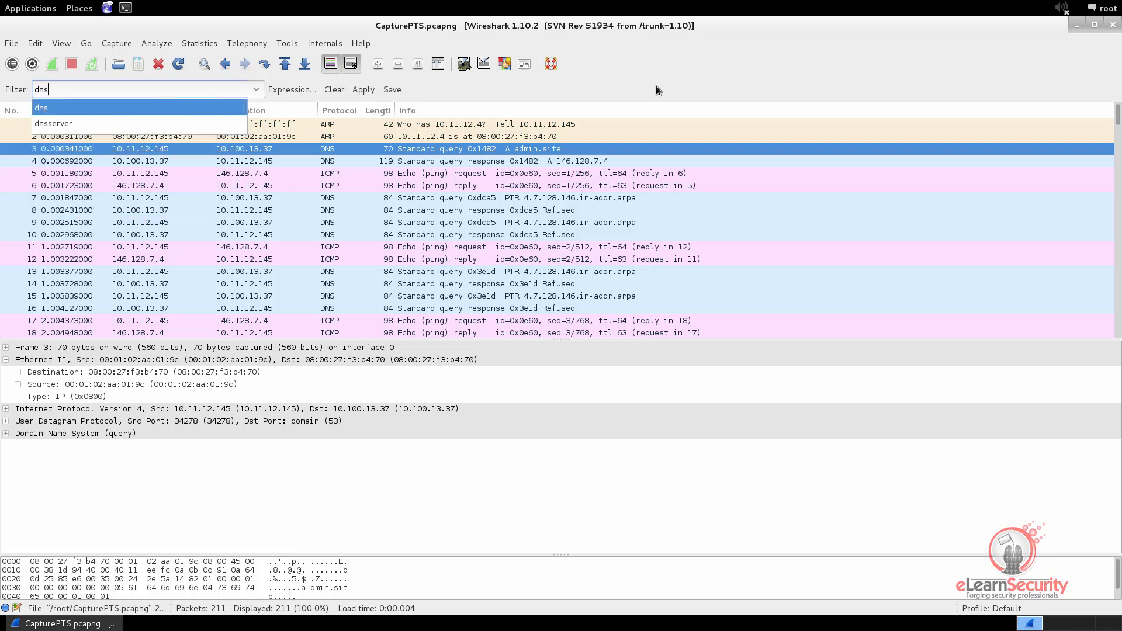
{"action": "key", "text": "Escape"}
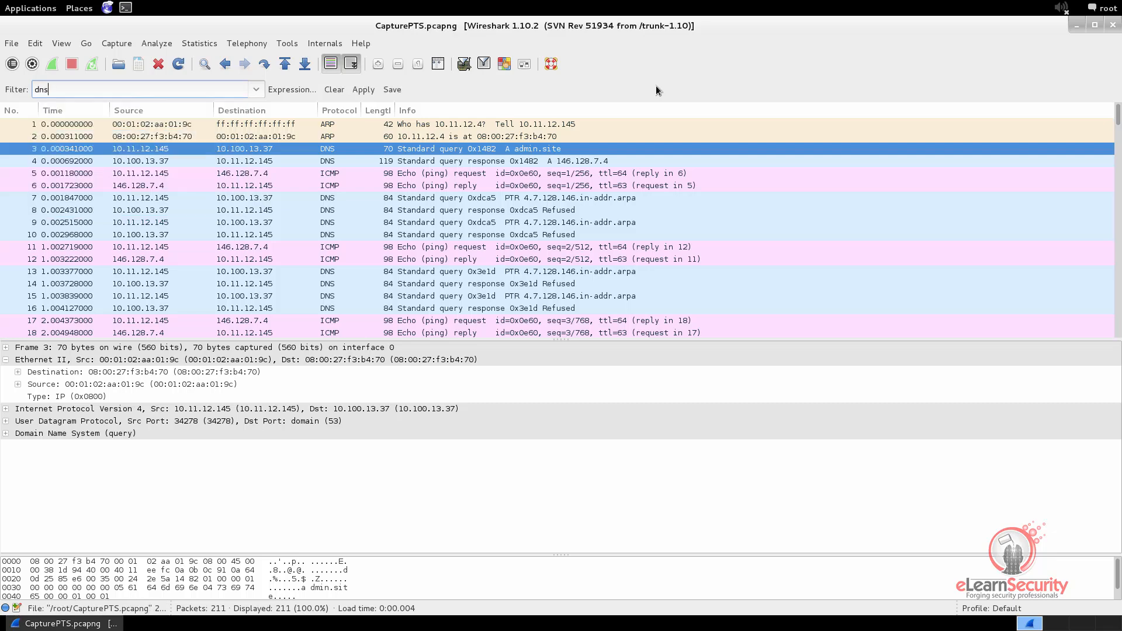
{"action": "key", "text": "Return"}
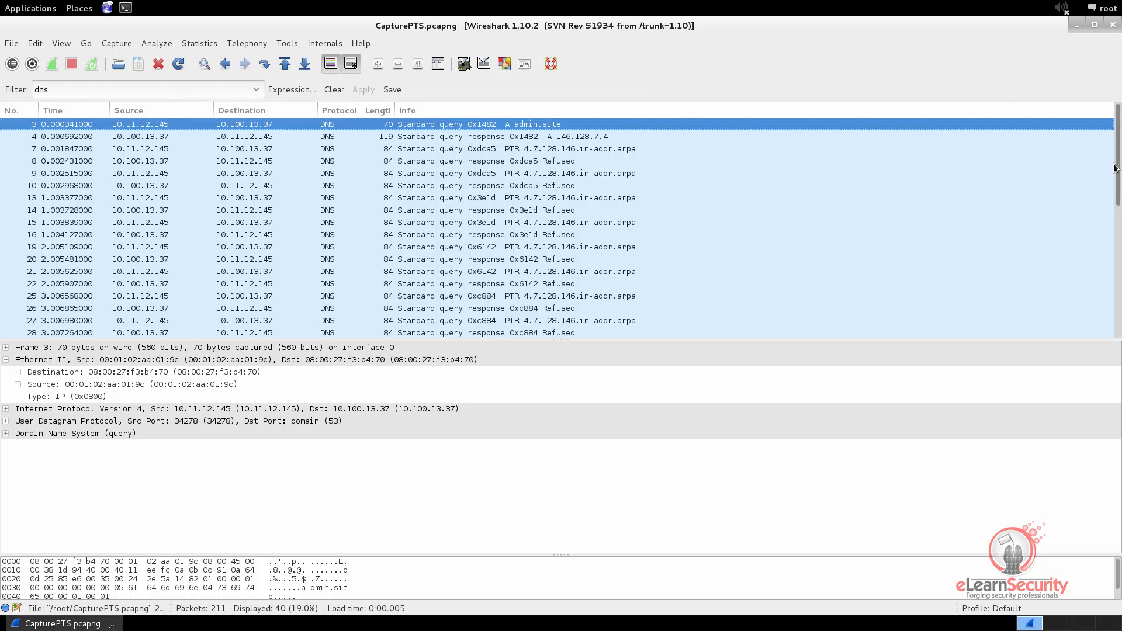
Expand the DNS query for admin.site in packet 3 and examine its name, type and class fields
{"action": "left_click_drag", "start_coordinate": [1117, 166], "coordinate": [1107, 117]}
{"action": "left_click", "coordinate": [6, 360]}
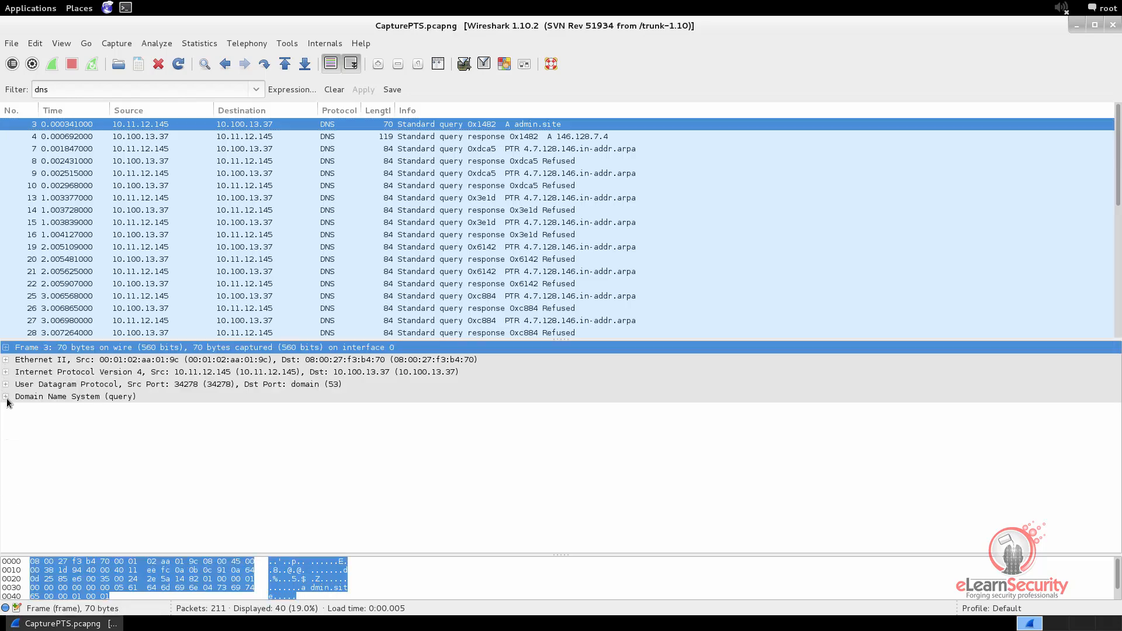
{"action": "left_click", "coordinate": [6, 396]}
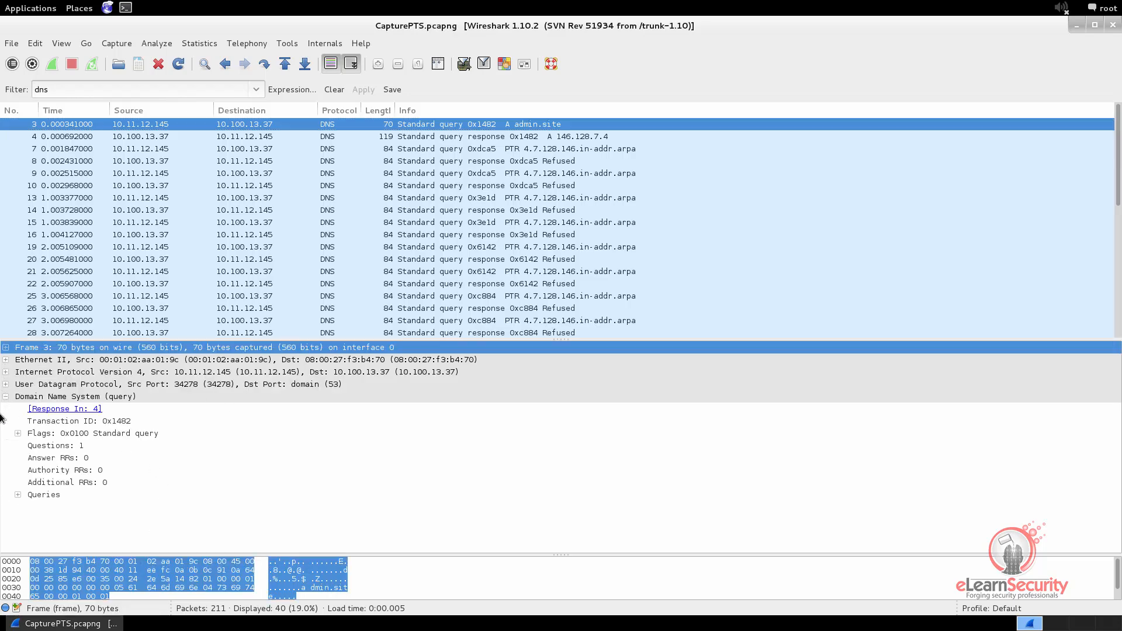
{"action": "left_click", "coordinate": [18, 495]}
{"action": "left_click", "coordinate": [30, 507]}
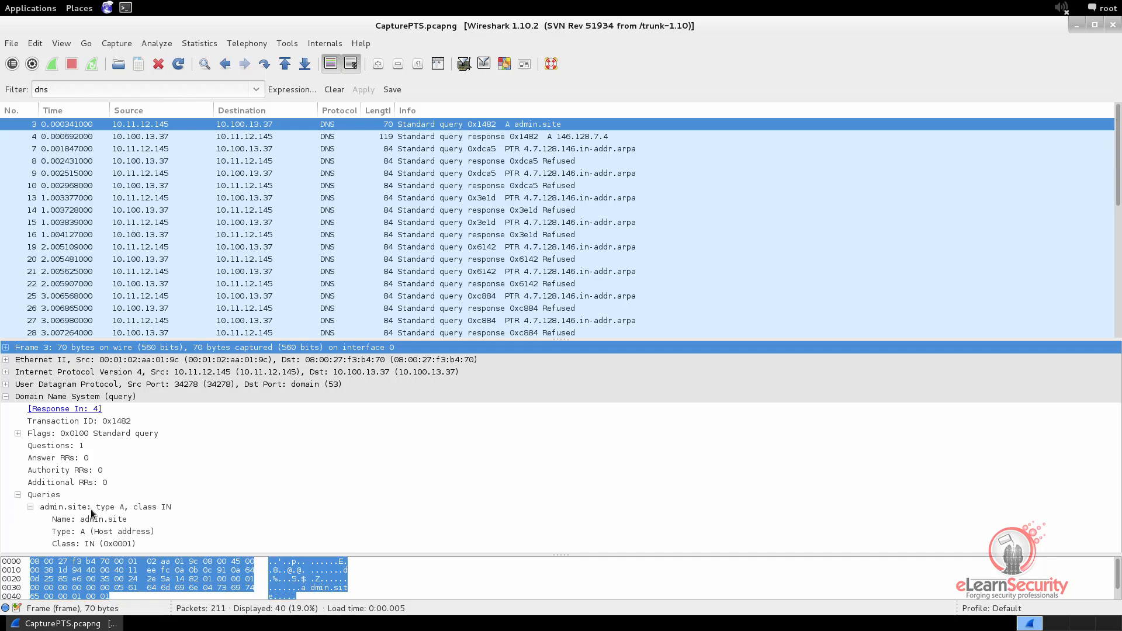
{"action": "left_click", "coordinate": [108, 508]}
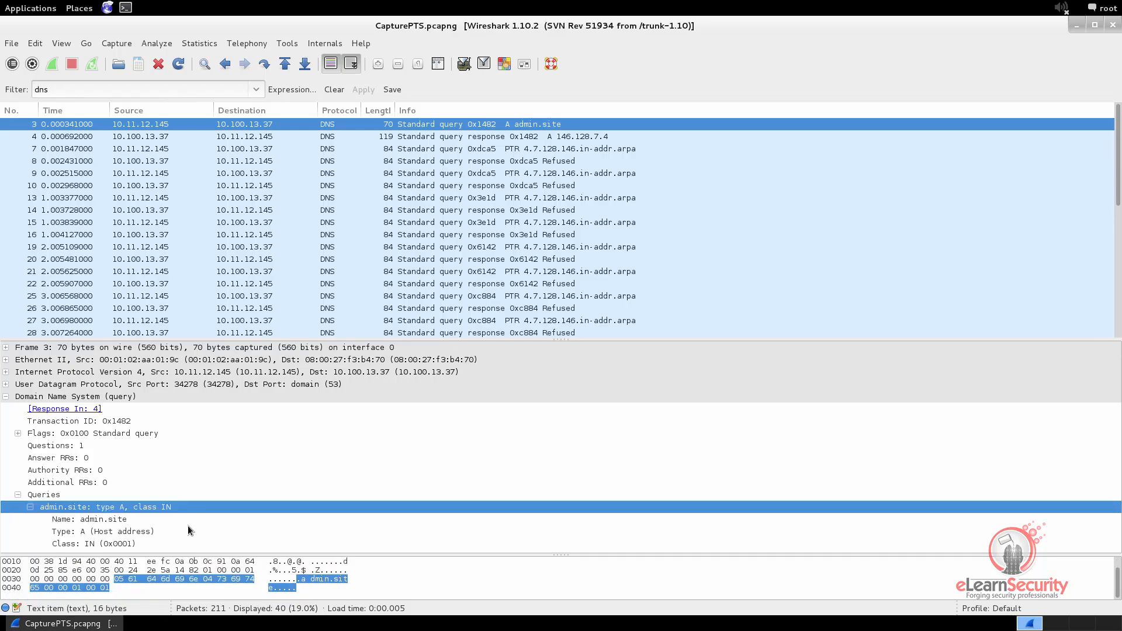
{"action": "left_click", "coordinate": [106, 520]}
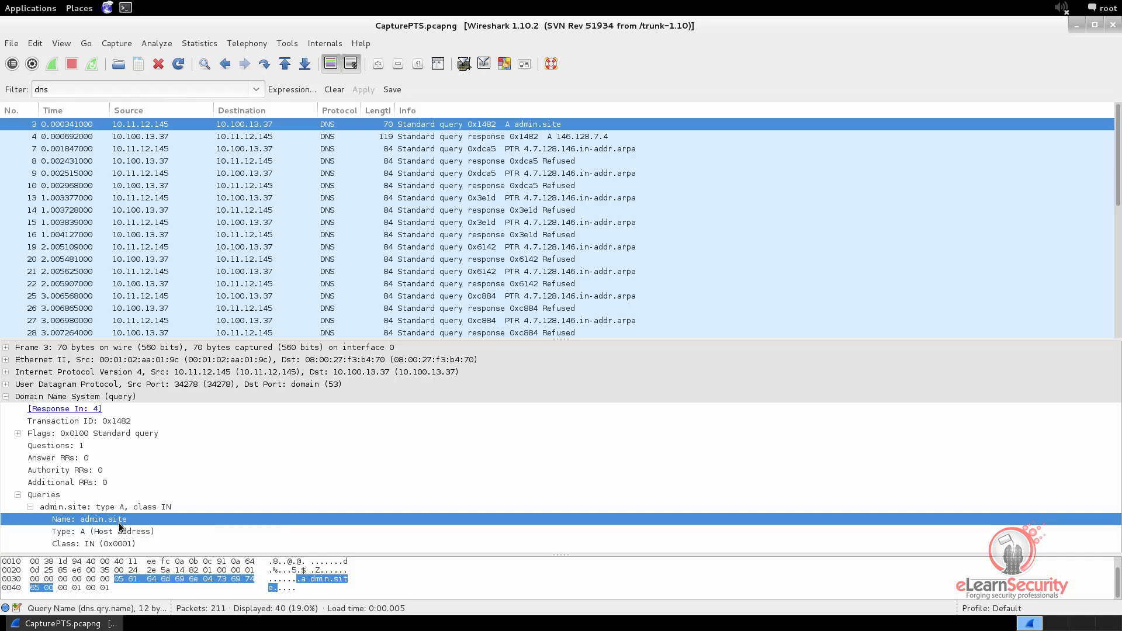
{"action": "left_click", "coordinate": [113, 532]}
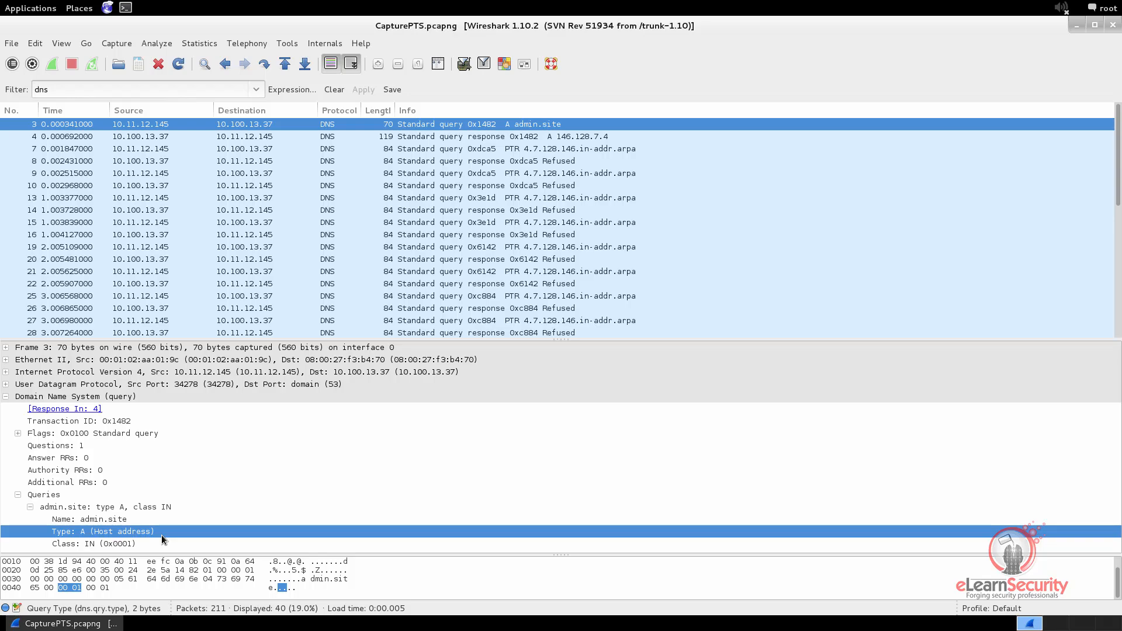
{"action": "left_click", "coordinate": [64, 544]}
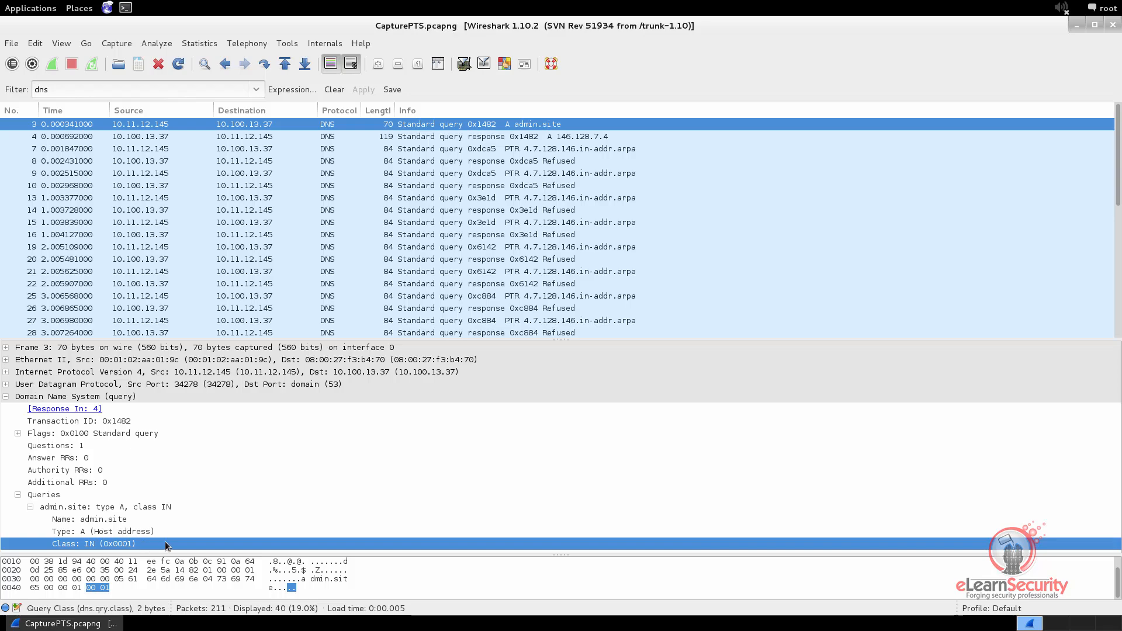
Expand the admin.site answer in the DNS response, packet 4, and examine its name, type and address fields
{"action": "left_click", "coordinate": [509, 138]}
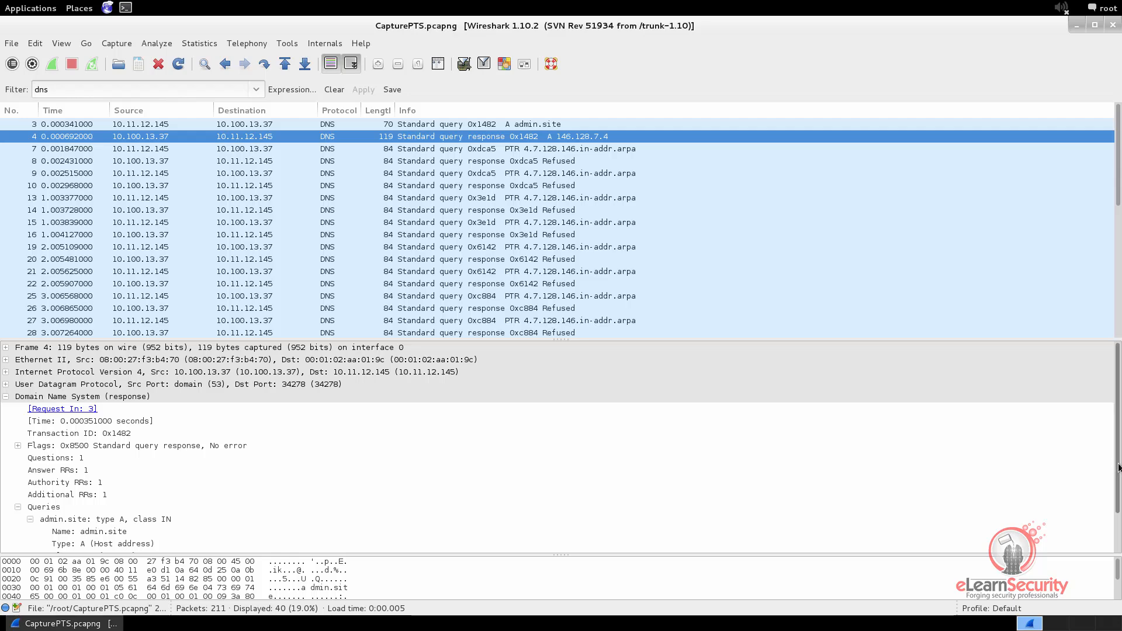
{"action": "scroll", "coordinate": [1119, 467], "scroll_direction": "down", "scroll_amount": 2}
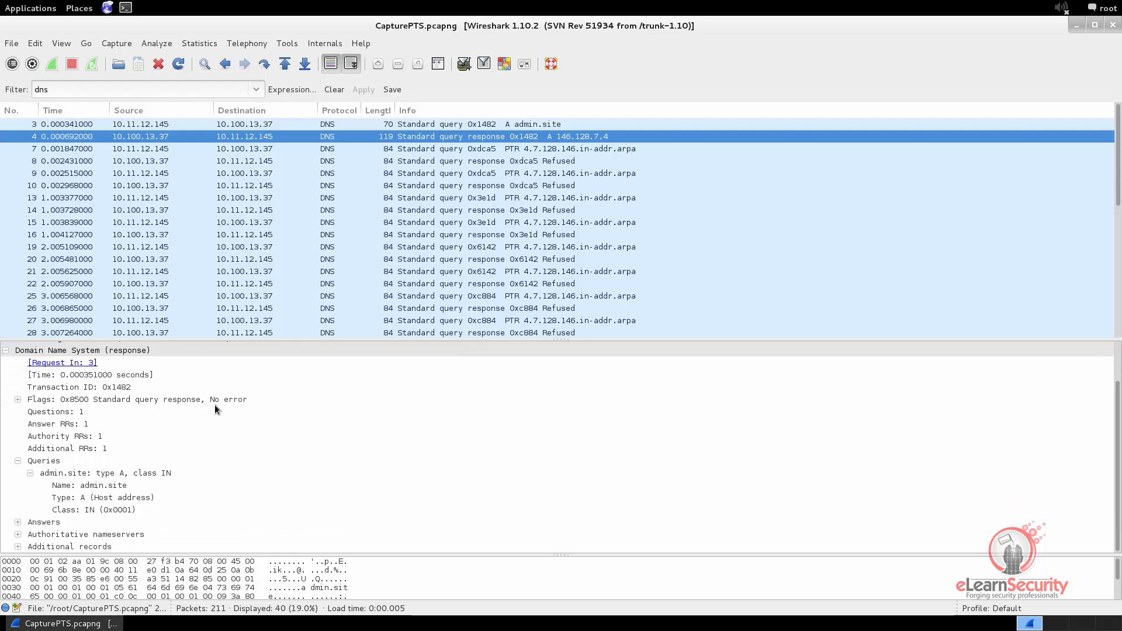
{"action": "left_click", "coordinate": [92, 351]}
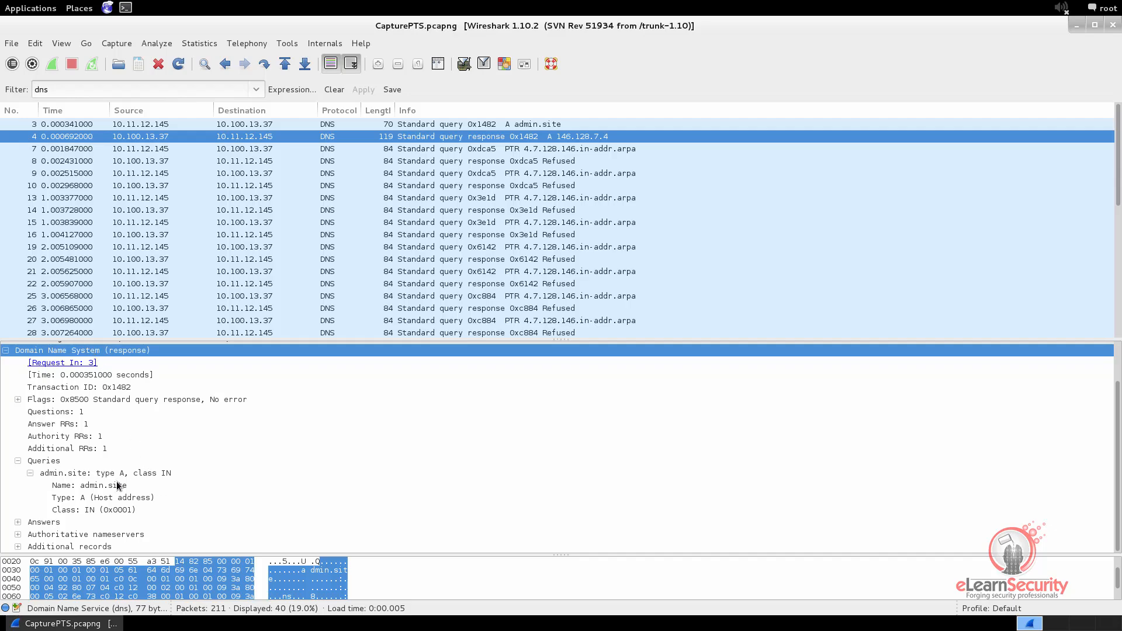
{"action": "left_click", "coordinate": [18, 460]}
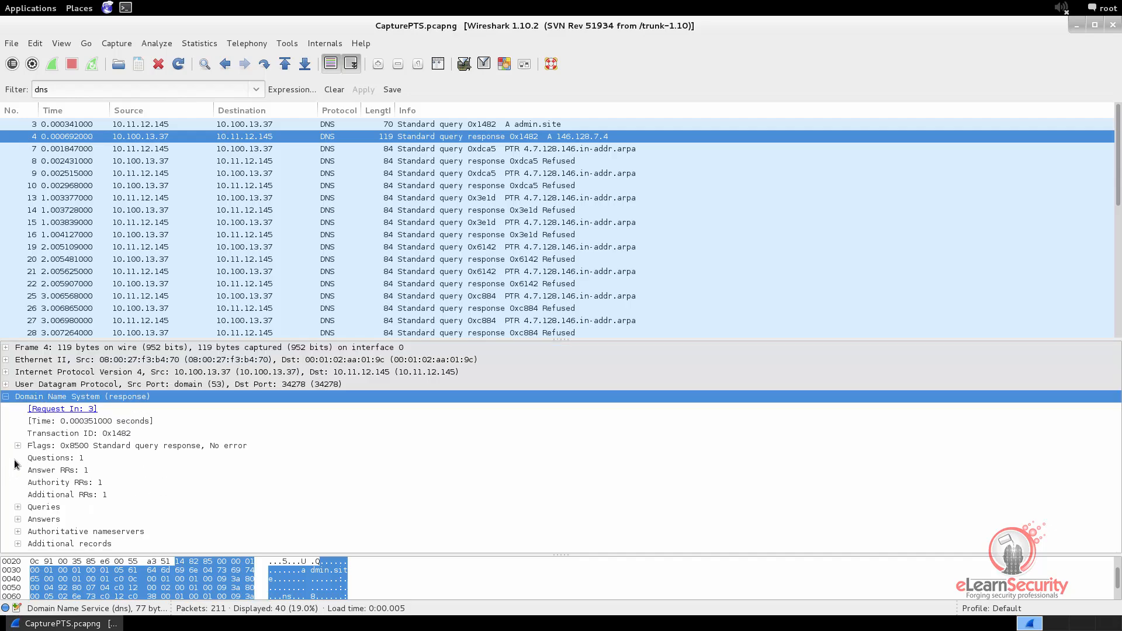
{"action": "left_click", "coordinate": [17, 519]}
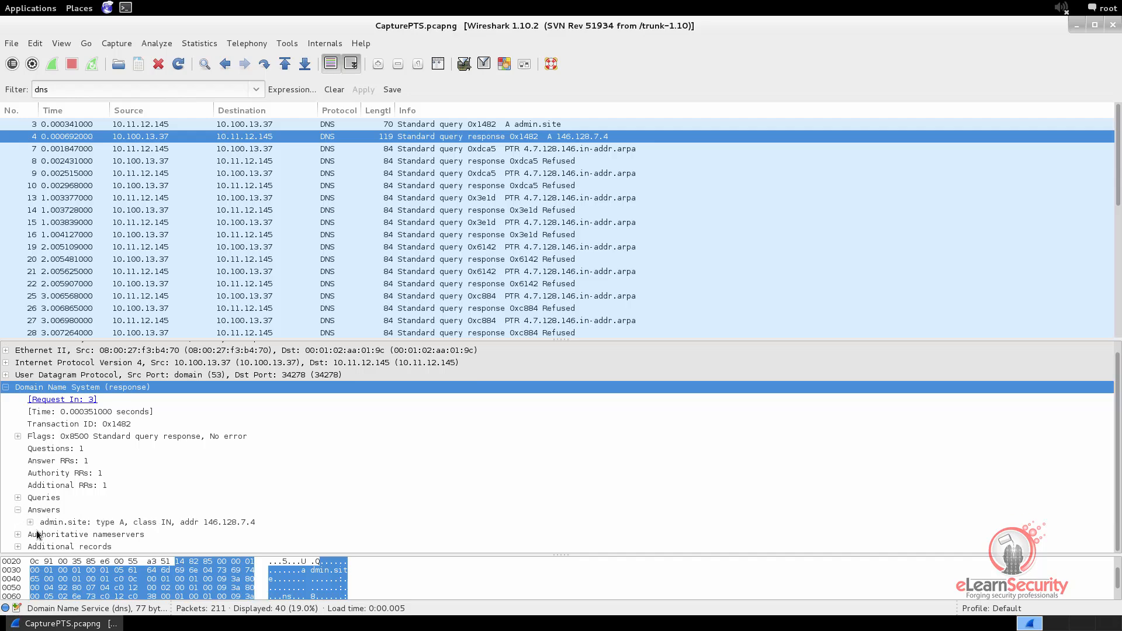
{"action": "left_click", "coordinate": [30, 522]}
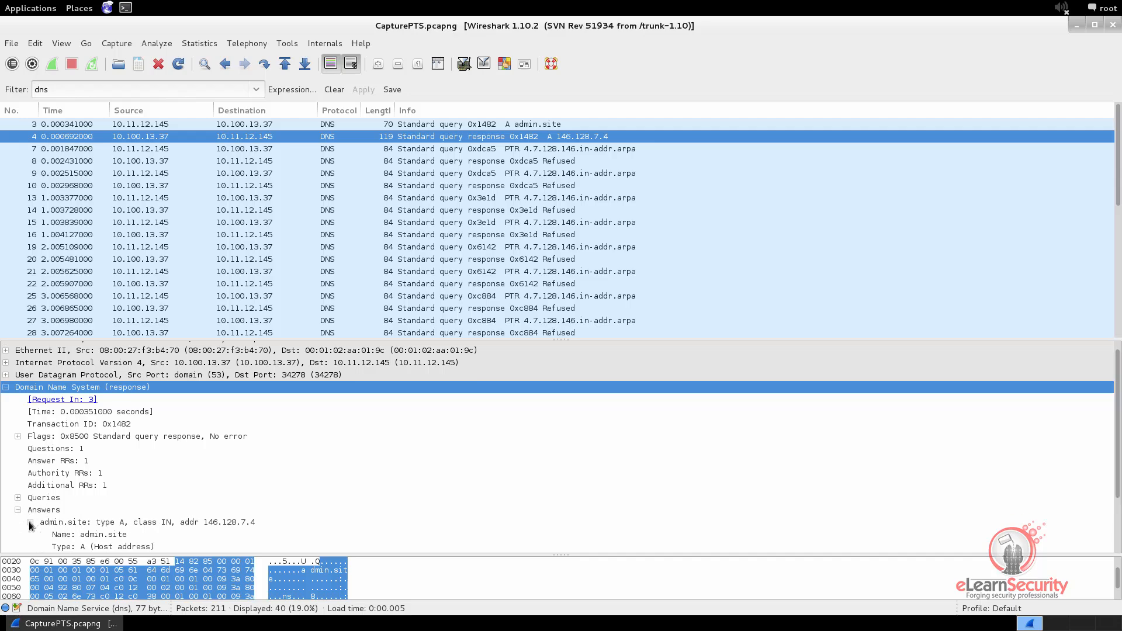
{"action": "scroll", "coordinate": [29, 521], "scroll_direction": "down", "scroll_amount": 3}
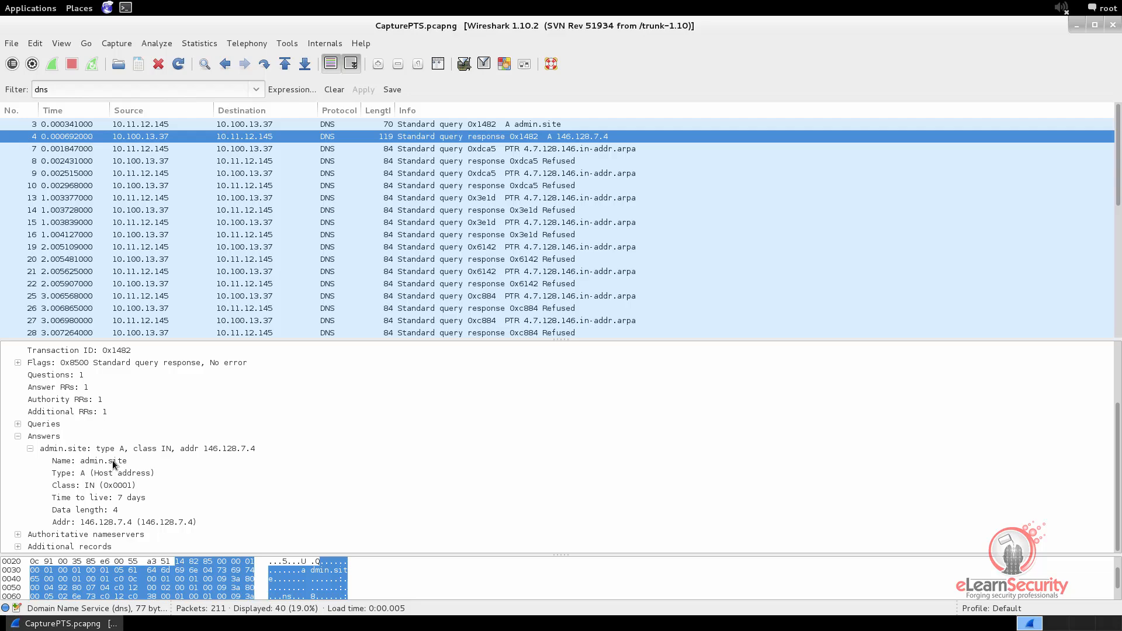
{"action": "left_click", "coordinate": [112, 461]}
{"action": "left_click", "coordinate": [134, 475]}
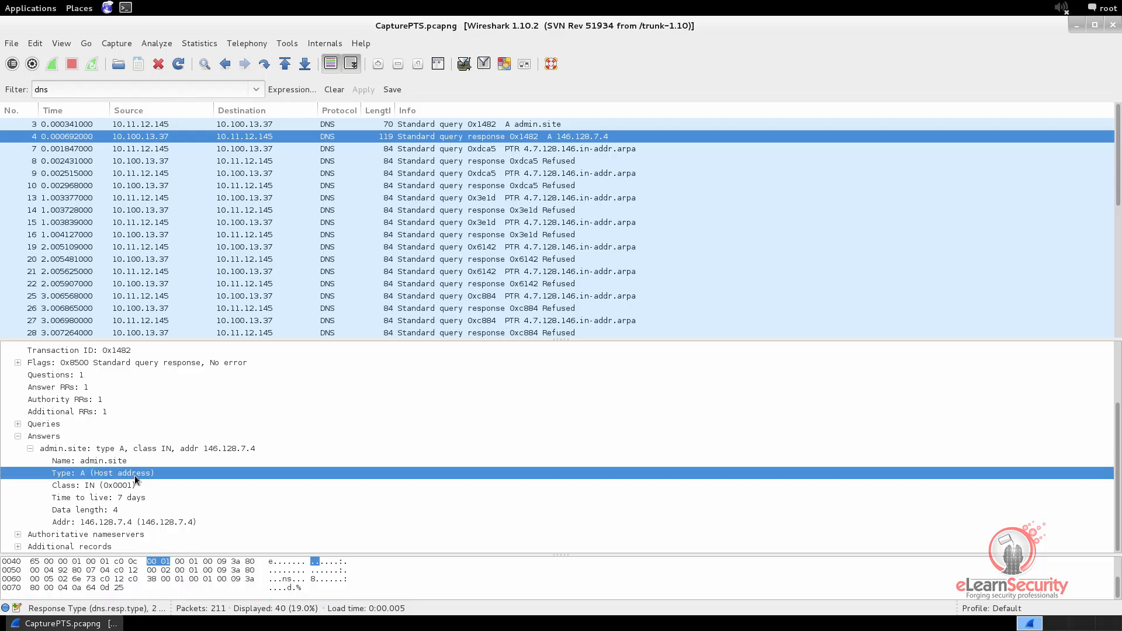
{"action": "left_click", "coordinate": [93, 522]}
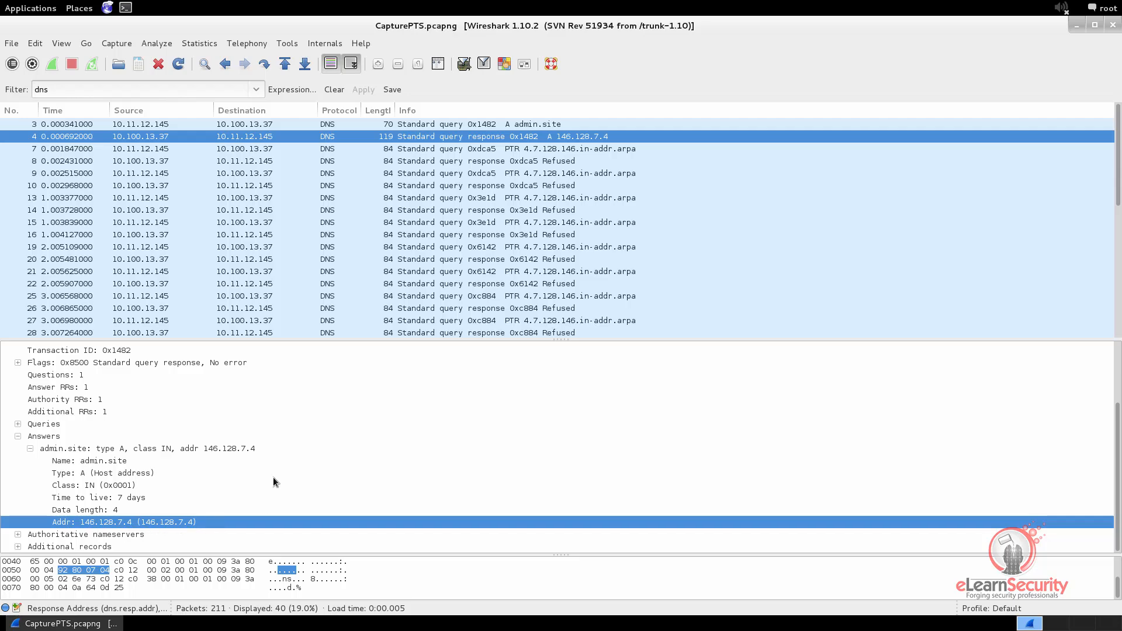
Clear the display filter and apply the dns filter again
{"action": "left_click", "coordinate": [334, 90]}
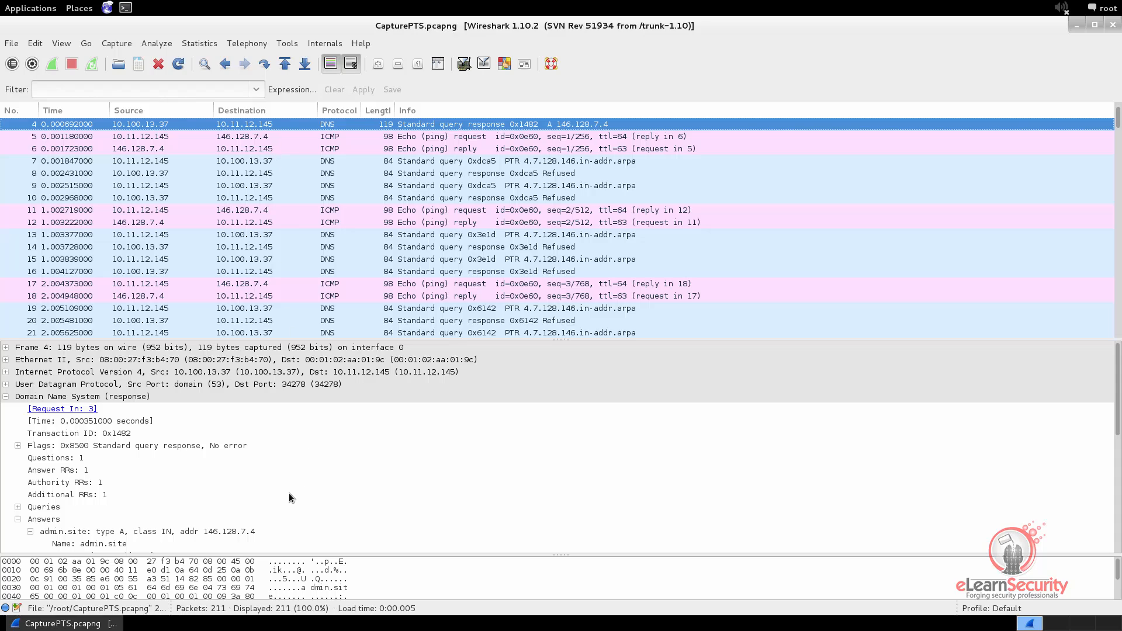
{"action": "left_click", "coordinate": [71, 90]}
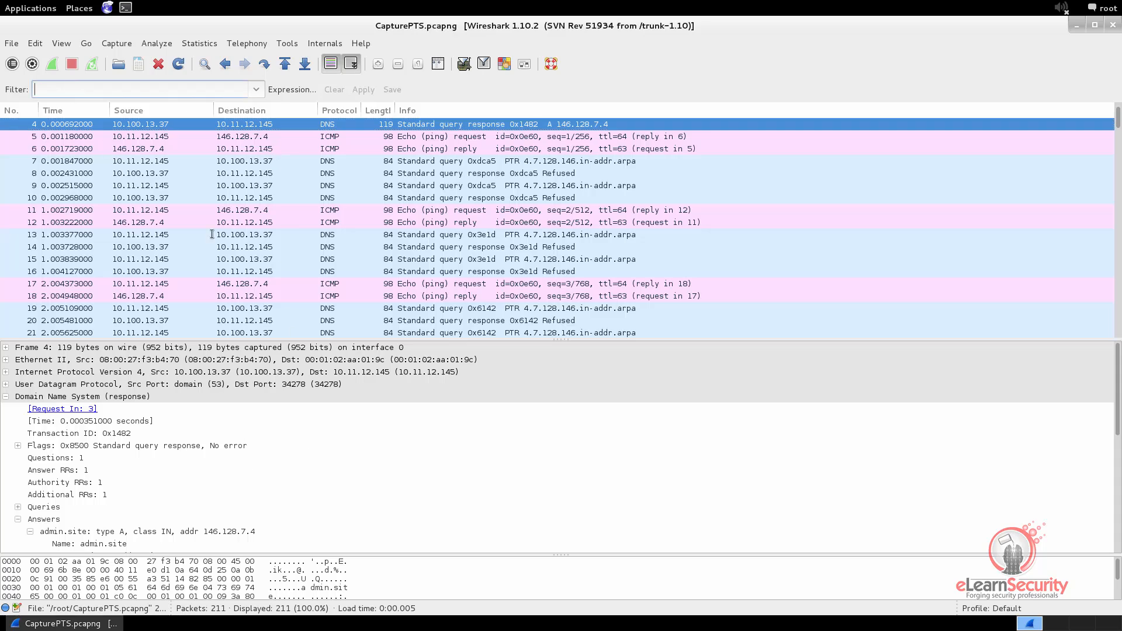
{"action": "type", "text": "dns"}
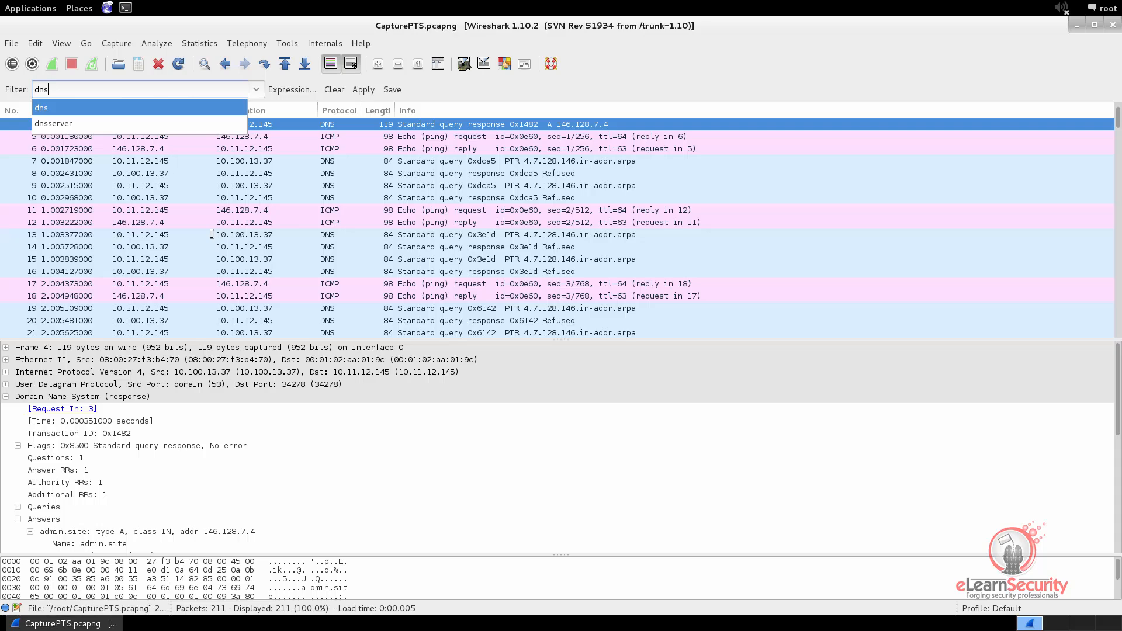
{"action": "left_click", "coordinate": [362, 91]}
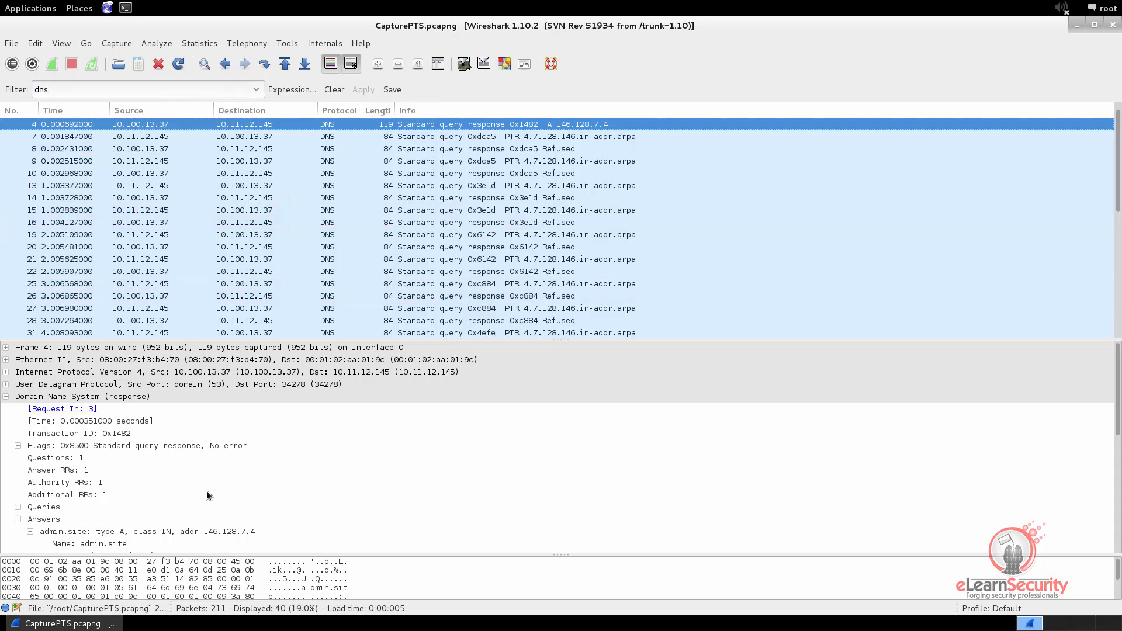
Collapse the DNS details of packet 3, expand its UDP header and examine the destination and source ports
{"action": "scroll", "coordinate": [360, 128], "scroll_direction": "up", "scroll_amount": 1}
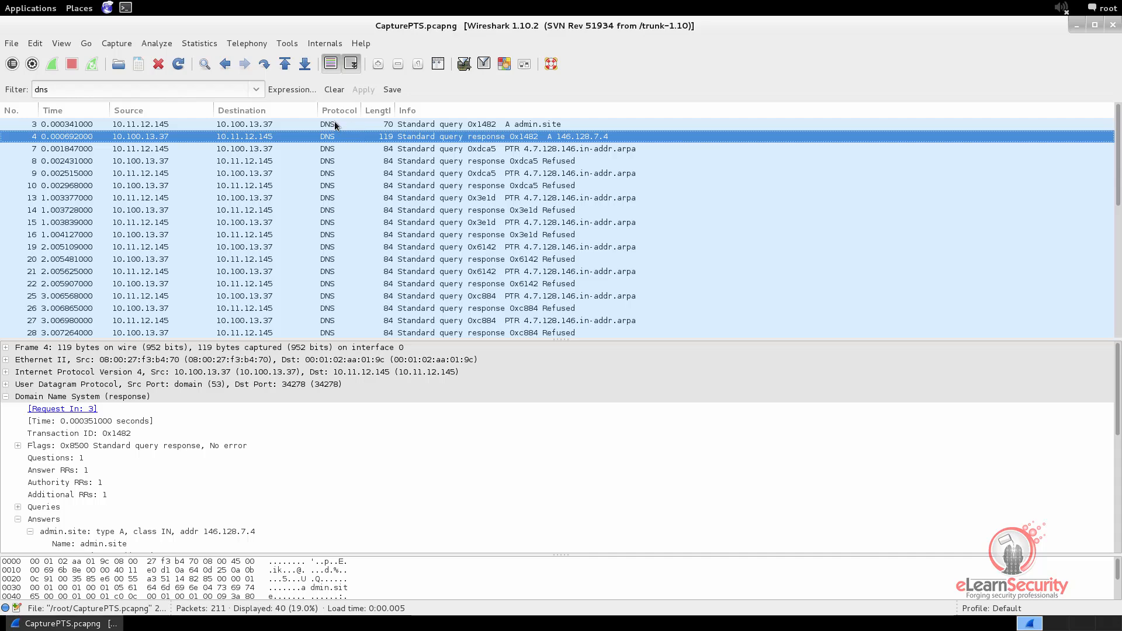
{"action": "left_click", "coordinate": [334, 124]}
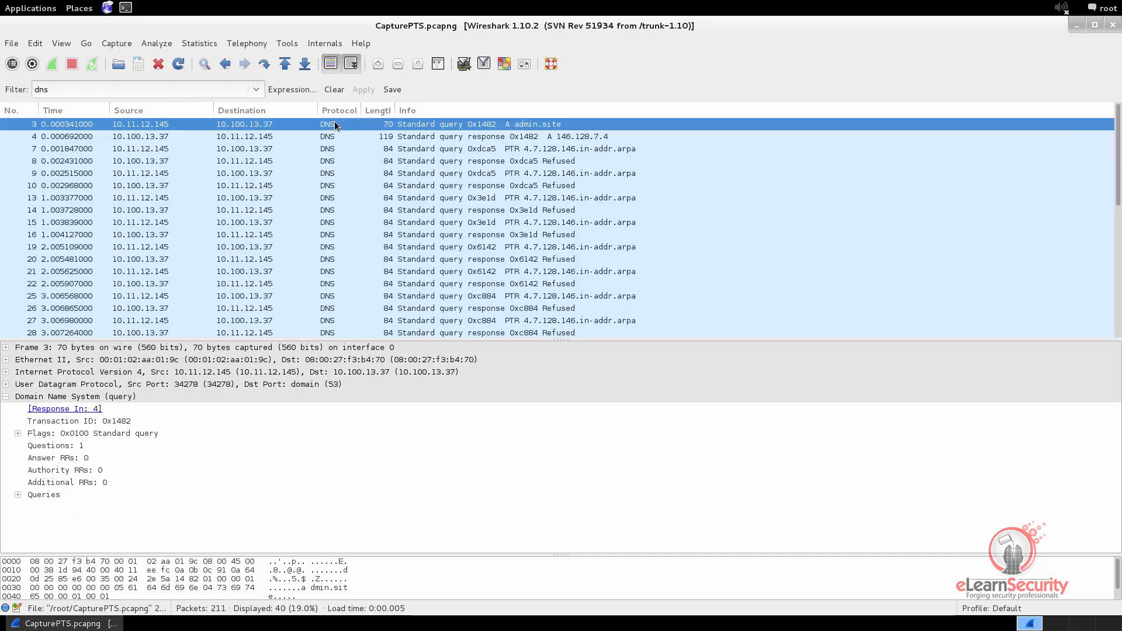
{"action": "left_click", "coordinate": [6, 396]}
{"action": "left_click", "coordinate": [6, 384]}
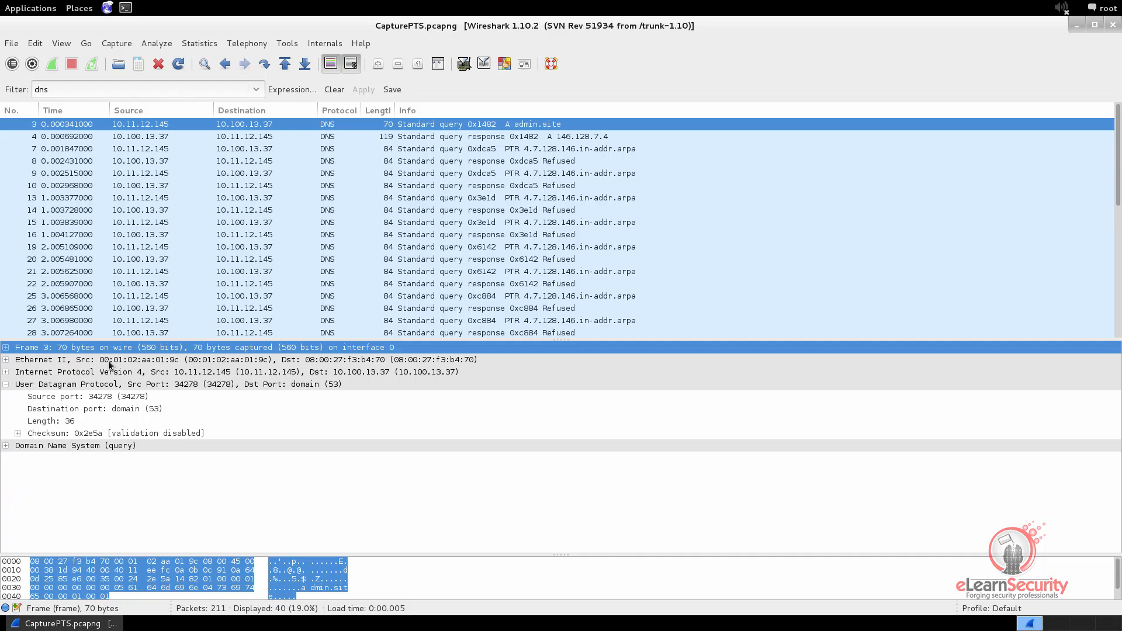
{"action": "left_click", "coordinate": [86, 387]}
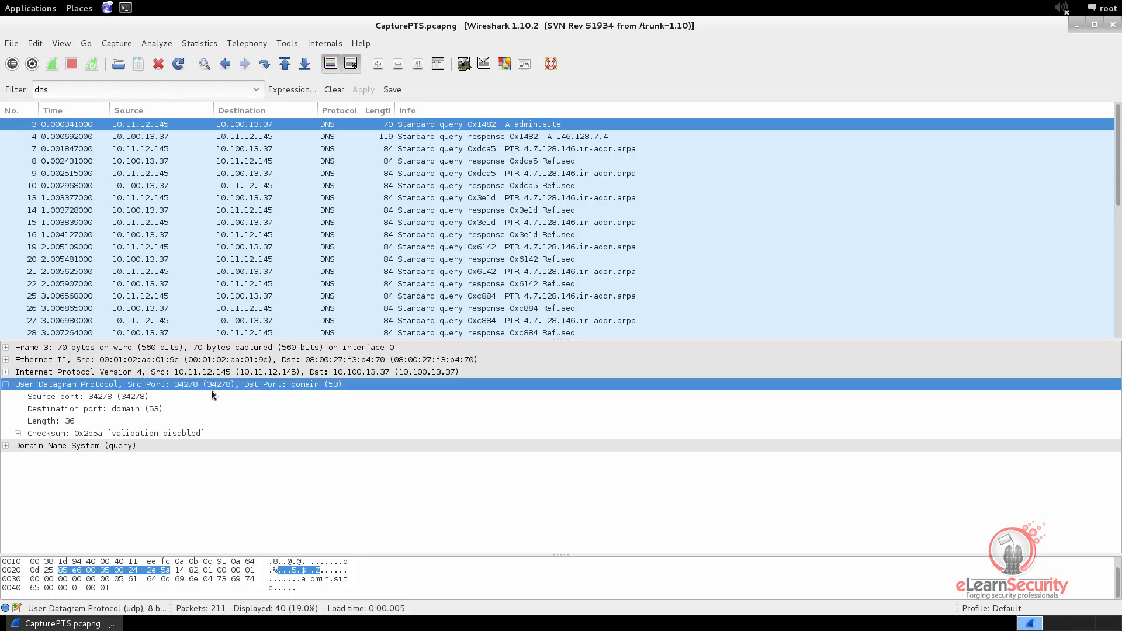
{"action": "left_click", "coordinate": [118, 409]}
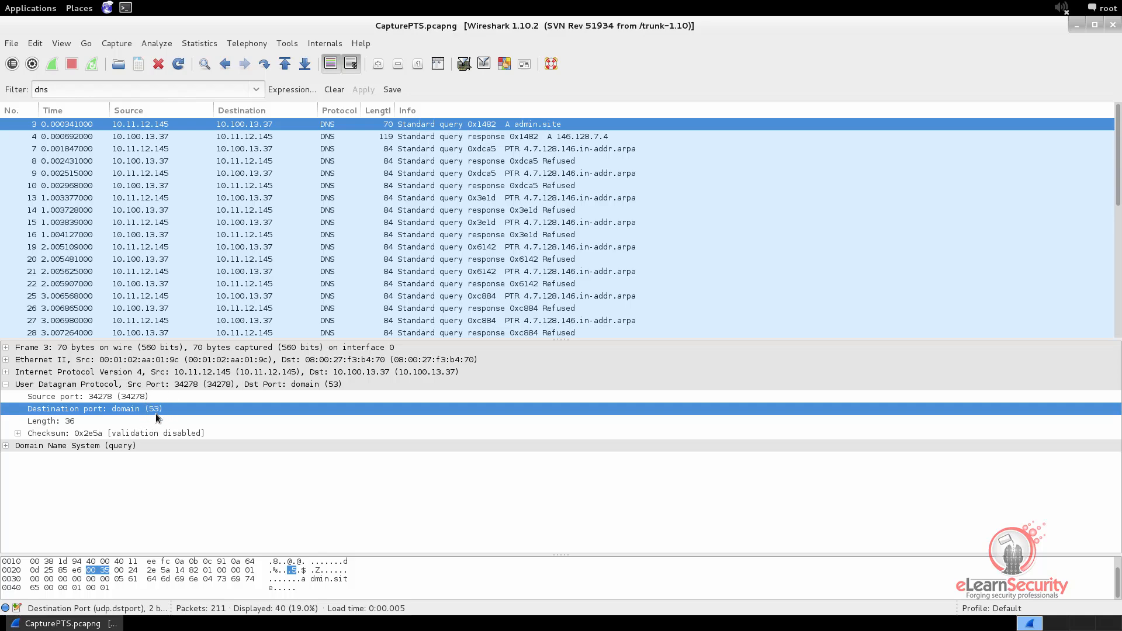
{"action": "left_click", "coordinate": [116, 397]}
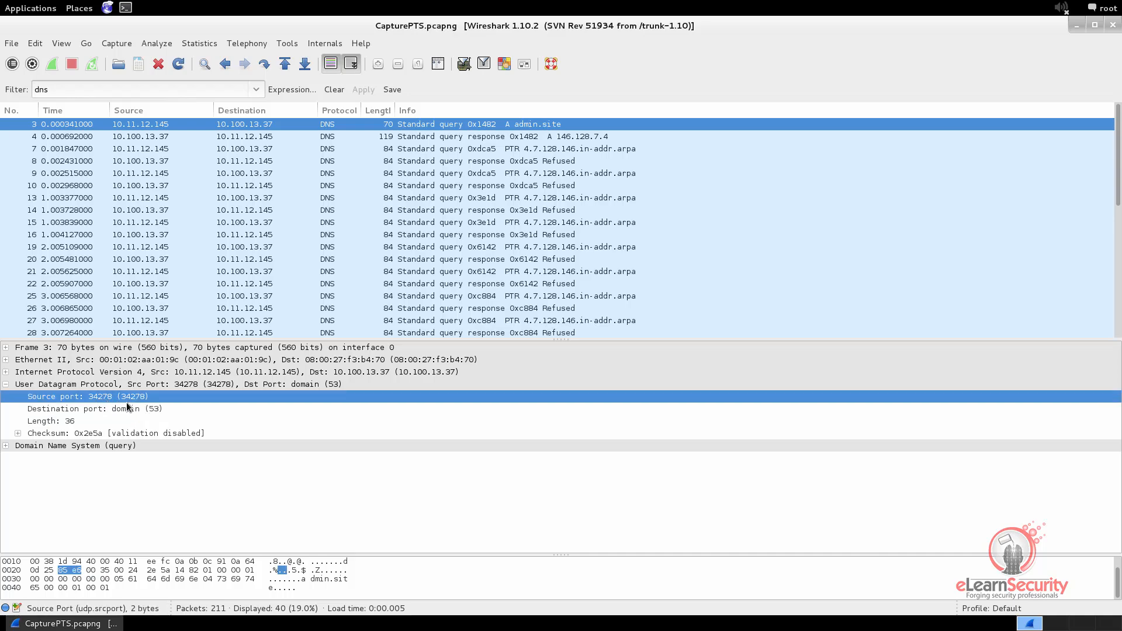
Examine the UDP source and destination ports of the DNS response in packet 4
{"action": "left_click", "coordinate": [117, 138]}
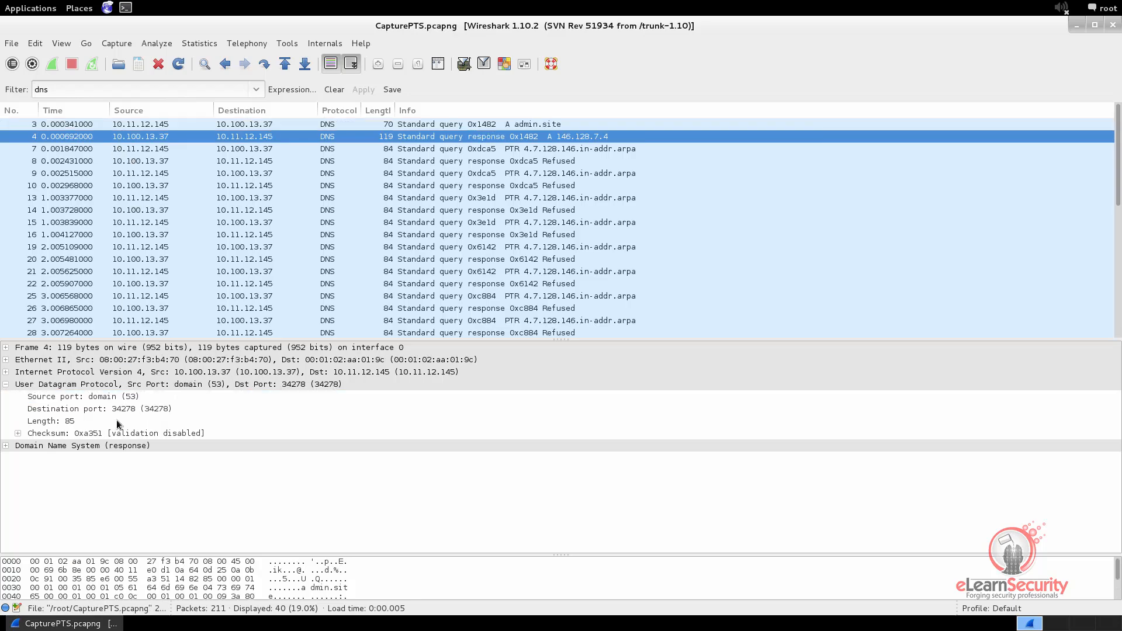
{"action": "left_click", "coordinate": [82, 398]}
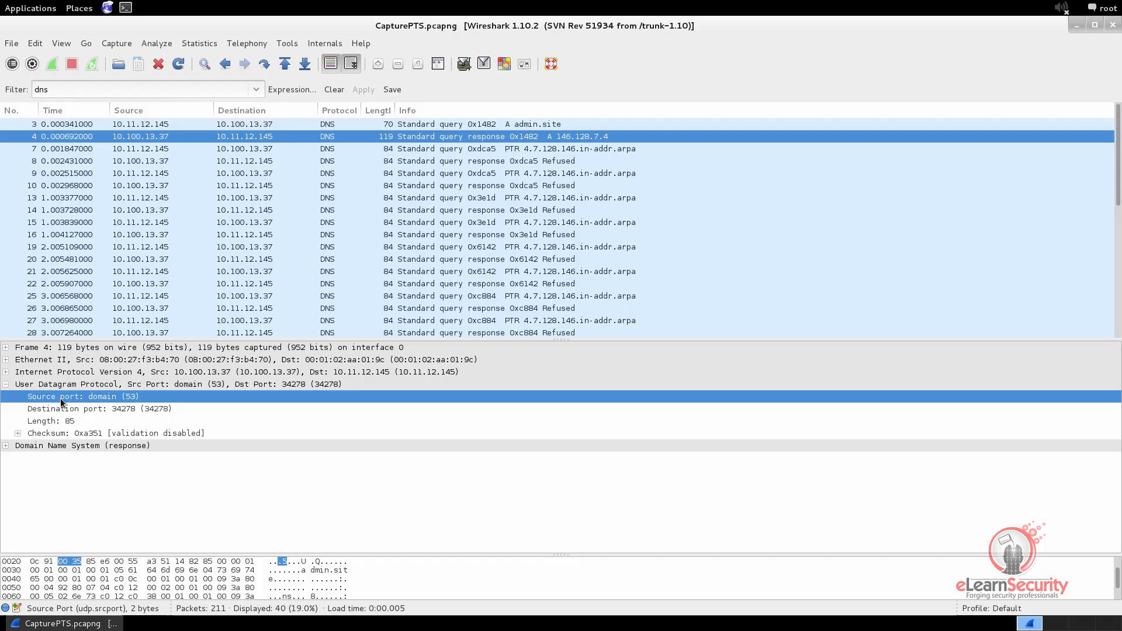
{"action": "left_click", "coordinate": [119, 410]}
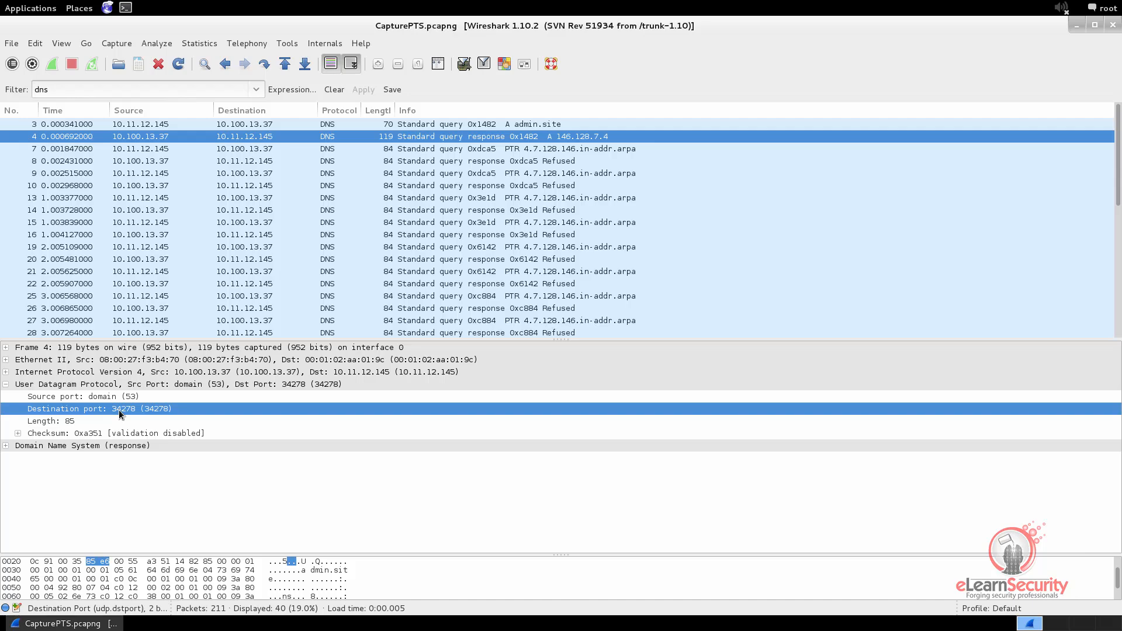
Compare the UDP source ports of the DNS queries in packets 21 and 25
{"action": "left_click", "coordinate": [371, 271]}
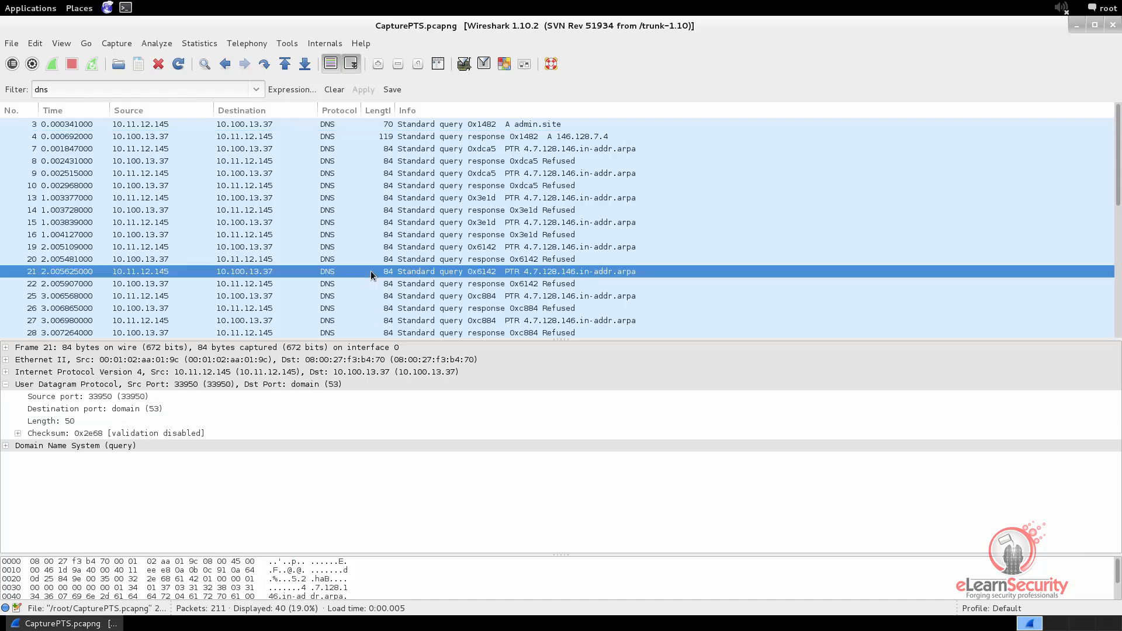
{"action": "left_click", "coordinate": [84, 398]}
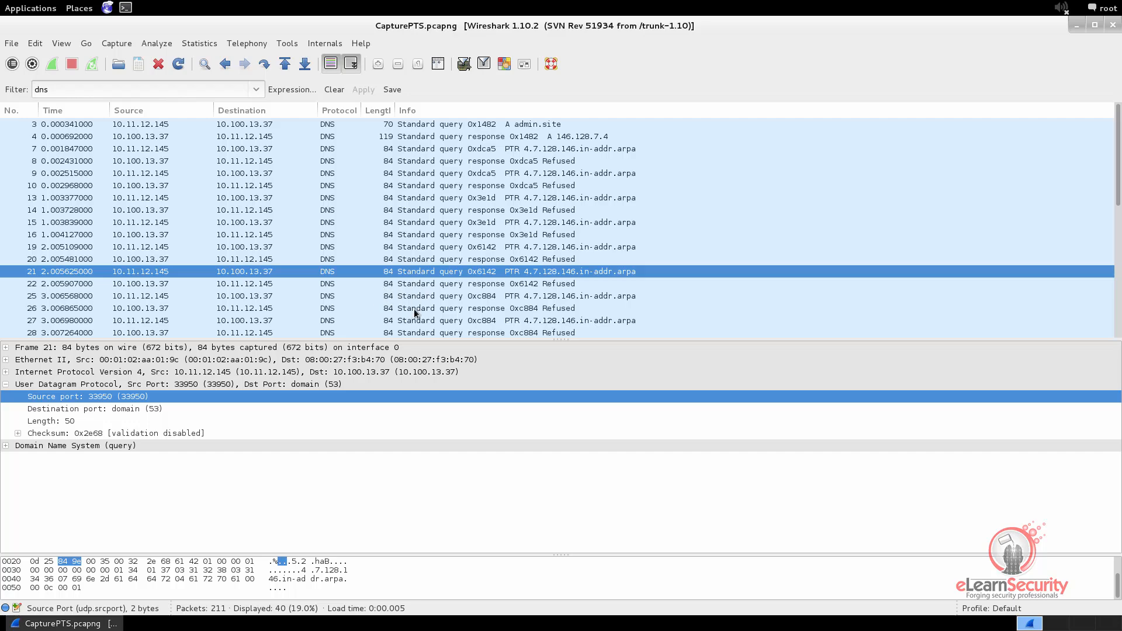
{"action": "left_click", "coordinate": [439, 297]}
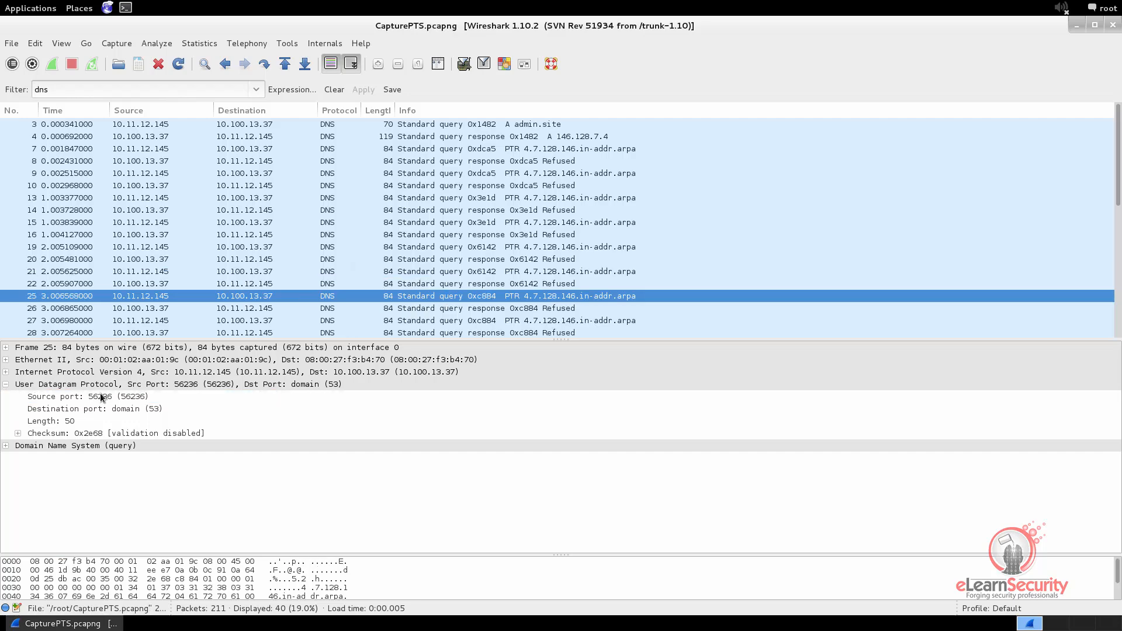
{"action": "left_click", "coordinate": [103, 398]}
{"action": "left_click", "coordinate": [454, 272]}
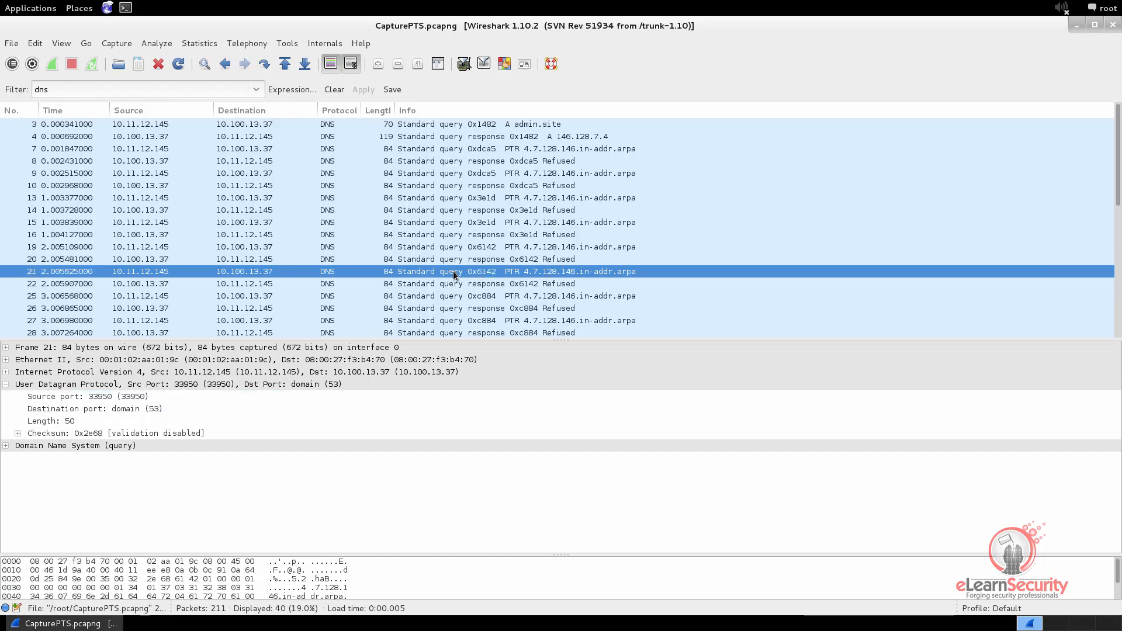
{"action": "left_click", "coordinate": [121, 399]}
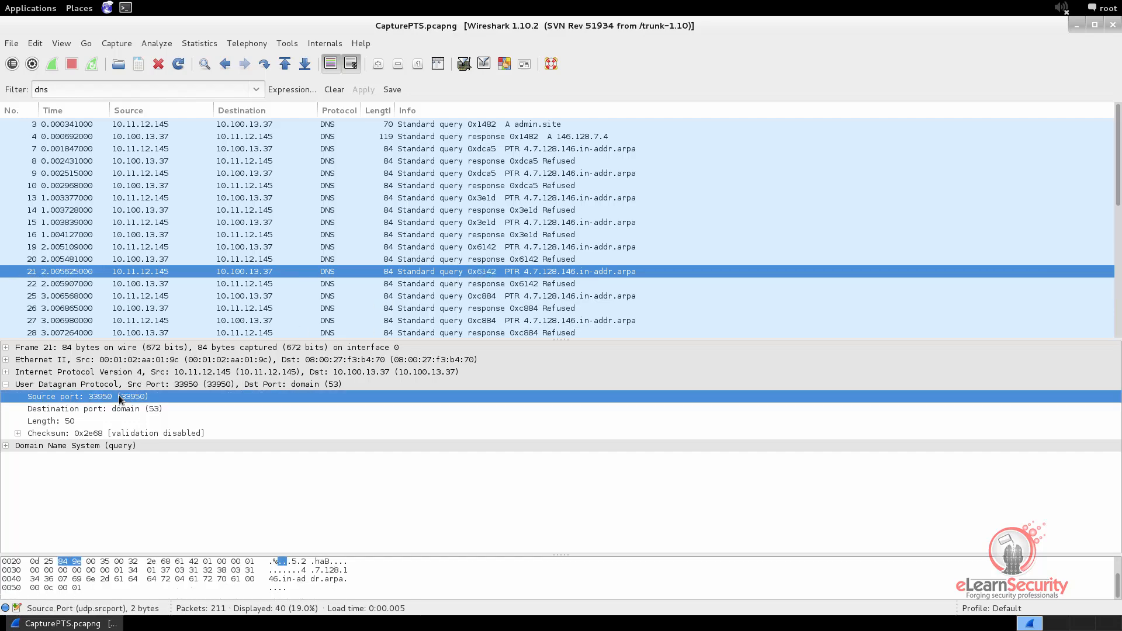
Clear the dns display filter and go through packets 1 to 5, from the ARP exchange to the first ping request
{"action": "key", "text": "Down"}
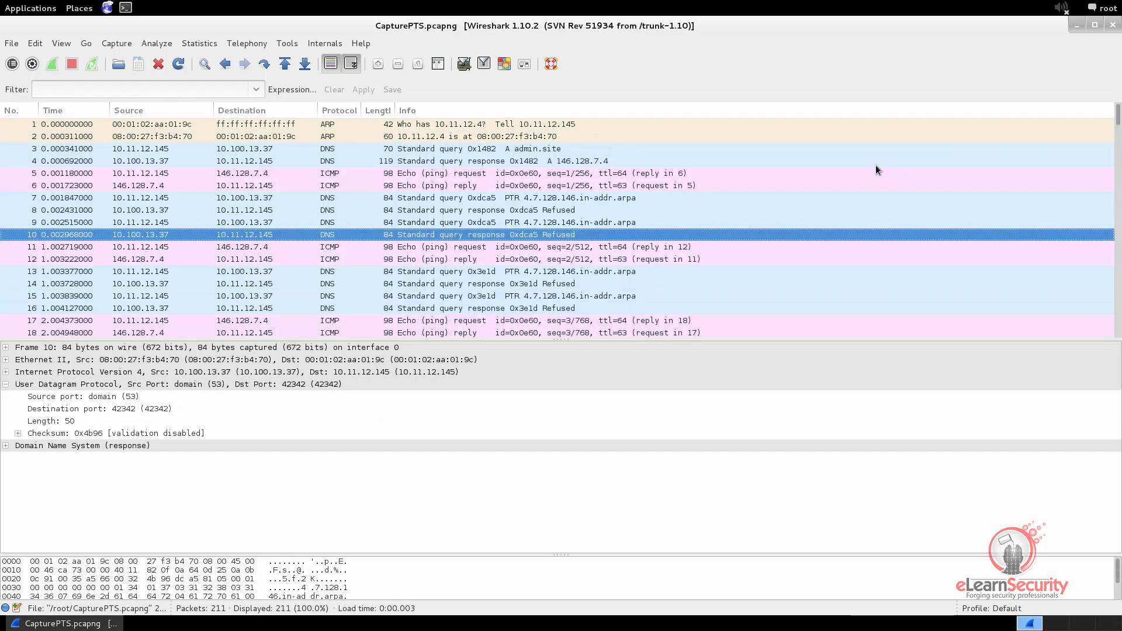
{"action": "left_click", "coordinate": [352, 125]}
{"action": "left_click", "coordinate": [349, 136]}
{"action": "left_click", "coordinate": [348, 147]}
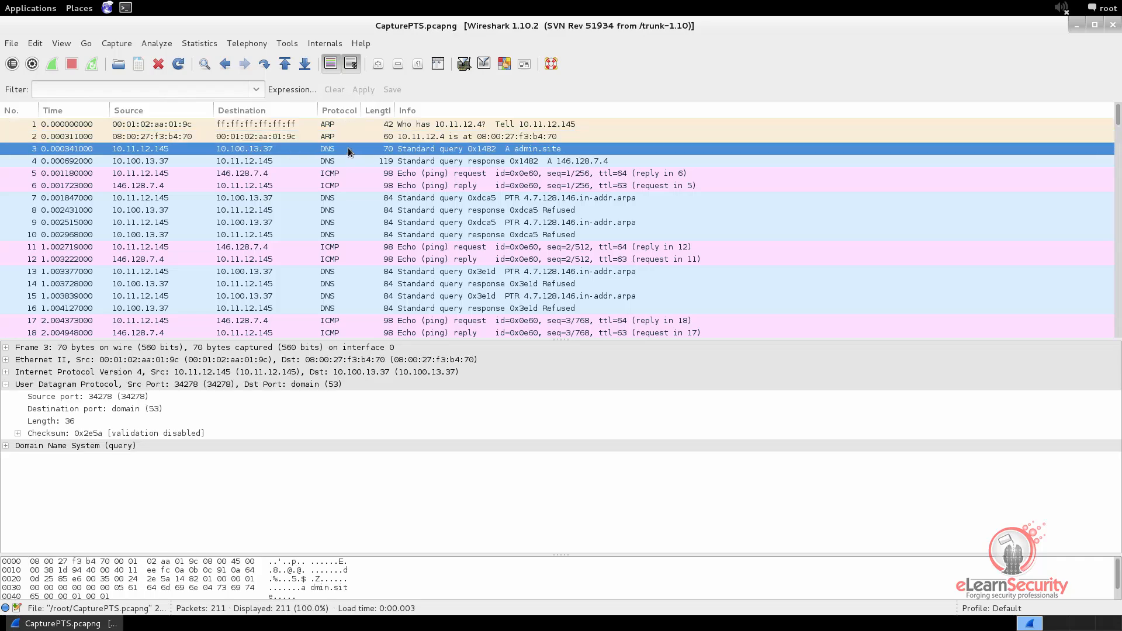
{"action": "left_click", "coordinate": [352, 159]}
{"action": "left_click", "coordinate": [349, 174]}
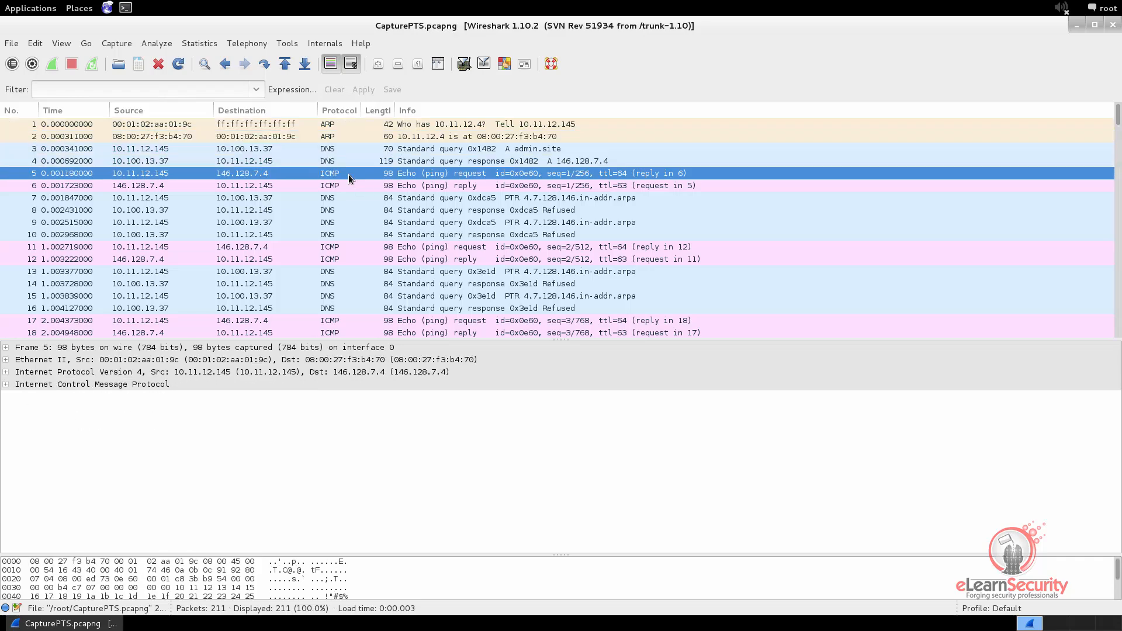
Apply the display filter icmp to the capture
{"action": "left_click", "coordinate": [155, 90]}
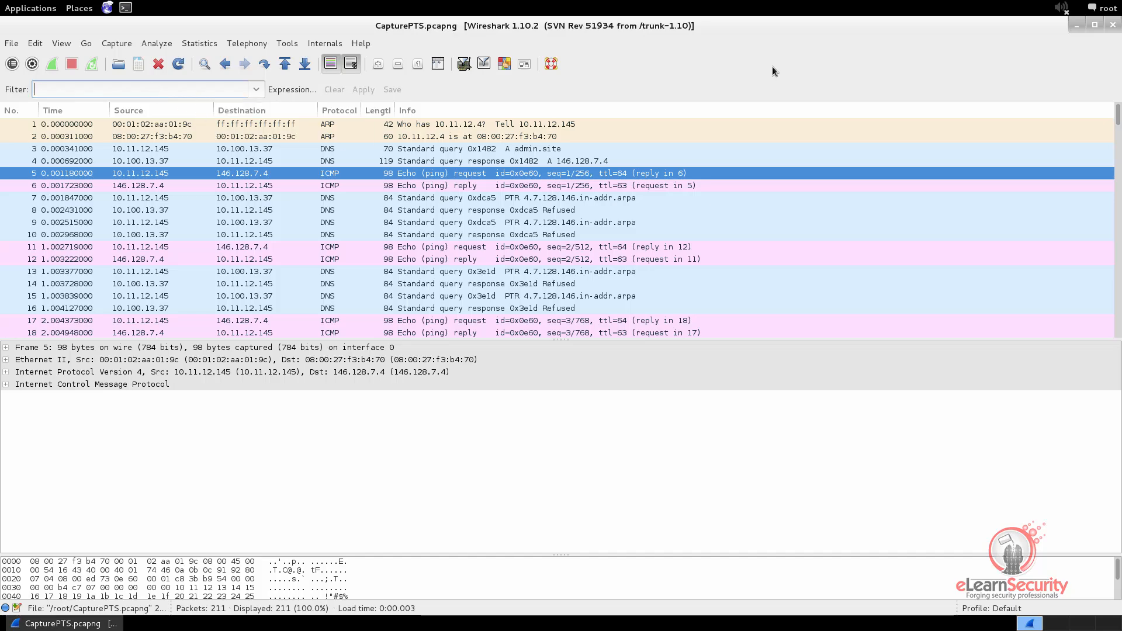
{"action": "type", "text": "icmp"}
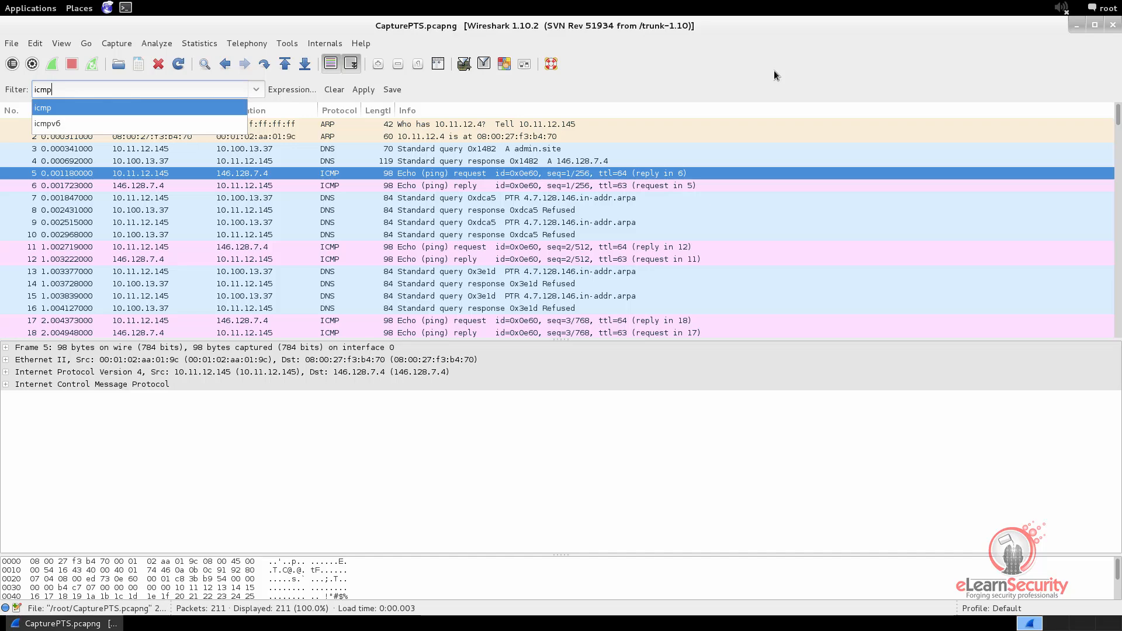
{"action": "key", "text": "Return"}
{"action": "key", "text": "Return"}
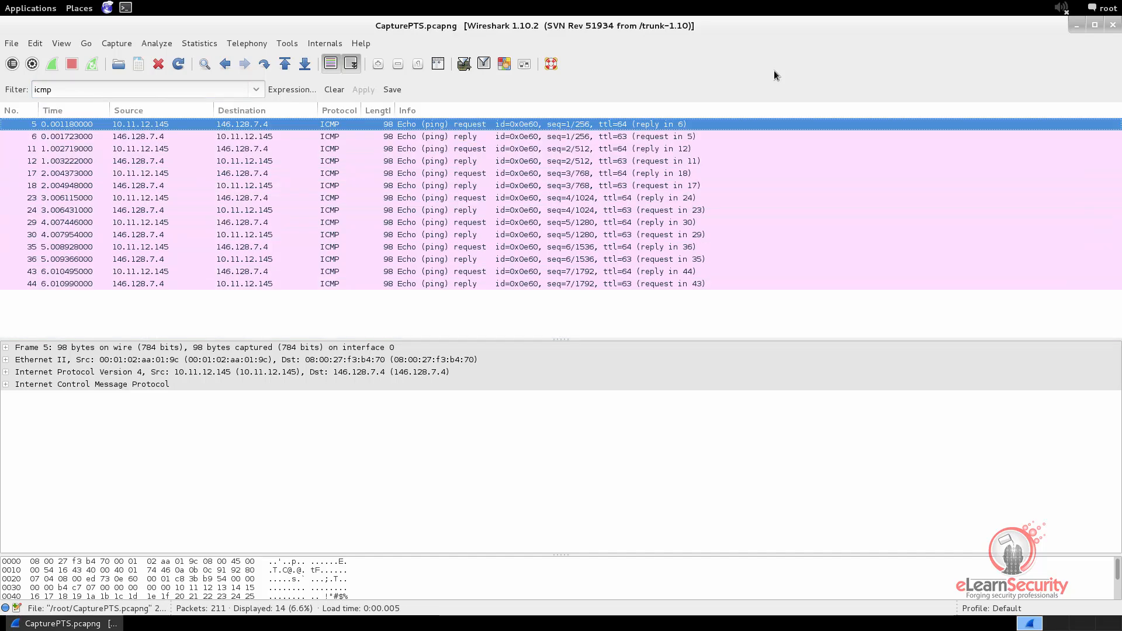
Go through the ICMP echo requests and replies one by one, from packet 6 to packet 44
{"action": "left_click", "coordinate": [461, 136]}
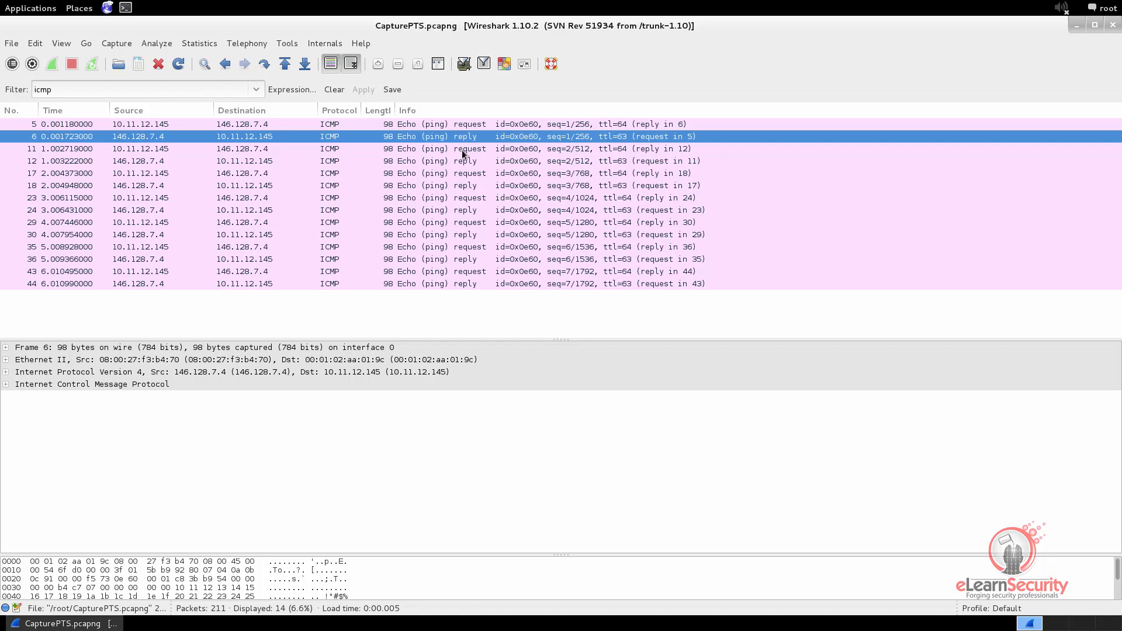
{"action": "left_click", "coordinate": [462, 150]}
{"action": "left_click", "coordinate": [465, 162]}
{"action": "left_click", "coordinate": [466, 173]}
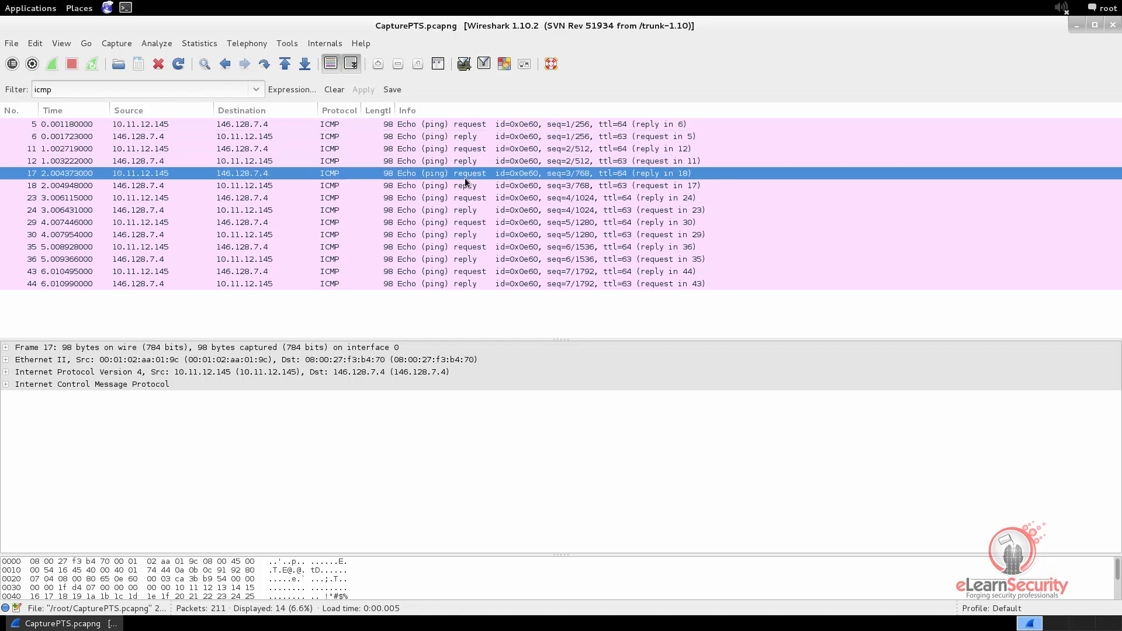
{"action": "left_click", "coordinate": [466, 184]}
{"action": "left_click", "coordinate": [466, 200]}
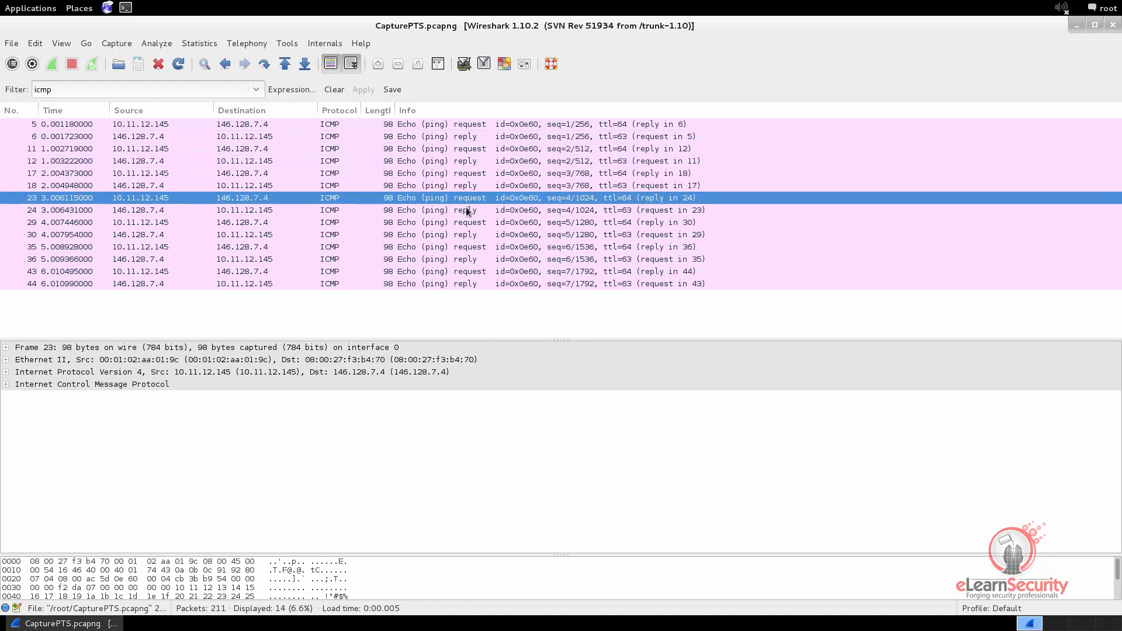
{"action": "left_click", "coordinate": [470, 211]}
{"action": "left_click", "coordinate": [470, 222]}
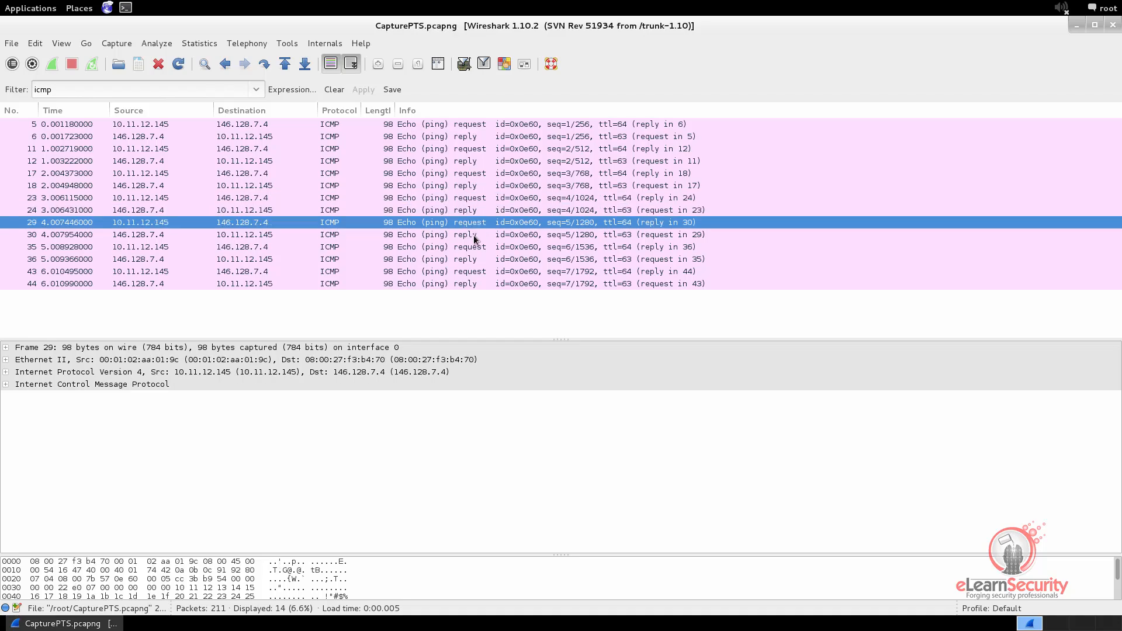
{"action": "left_click", "coordinate": [473, 235]}
{"action": "left_click", "coordinate": [474, 247]}
{"action": "left_click", "coordinate": [473, 259]}
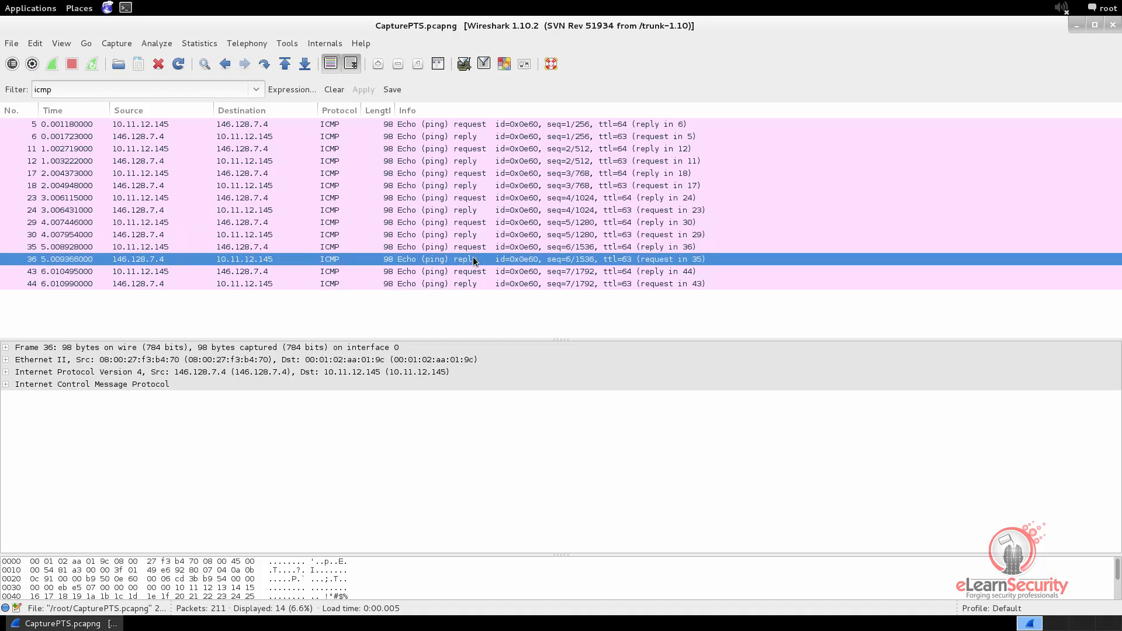
{"action": "left_click", "coordinate": [473, 271]}
{"action": "left_click", "coordinate": [473, 286]}
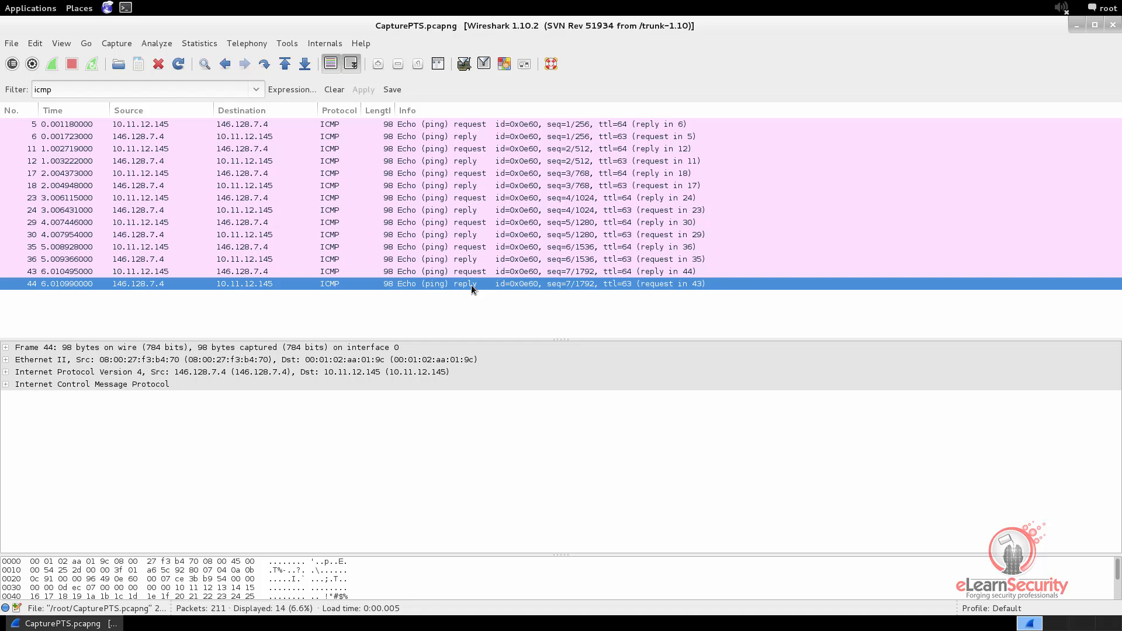
Expand the ICMP details of the echo request in packet 5 and compare its Type field with the reply in packet 6
{"action": "left_click", "coordinate": [191, 124]}
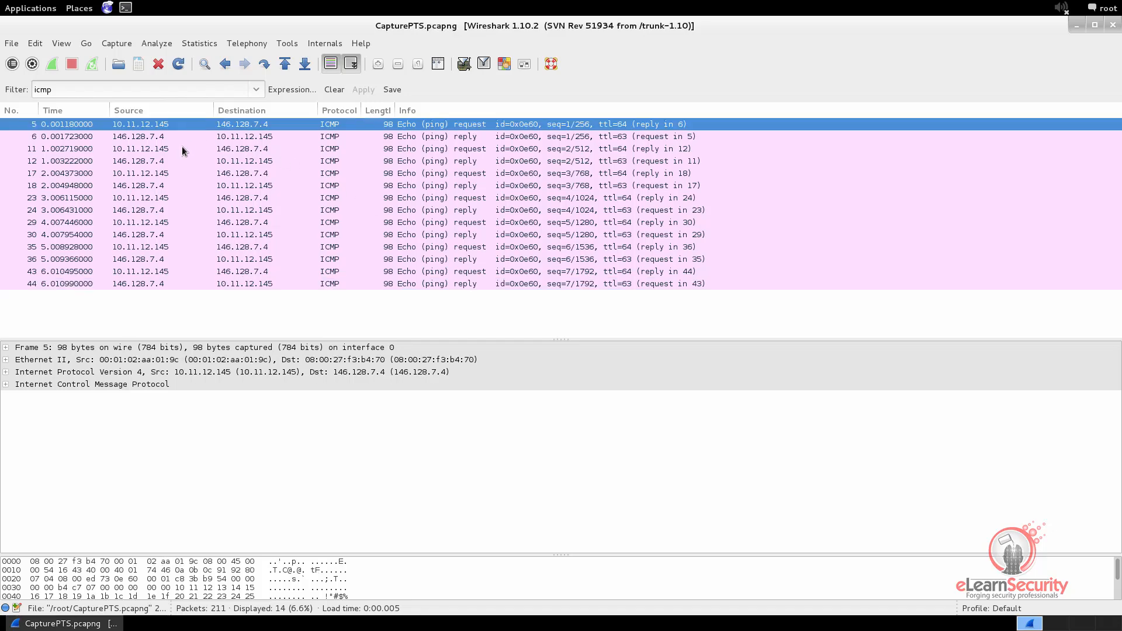
{"action": "left_click", "coordinate": [6, 385]}
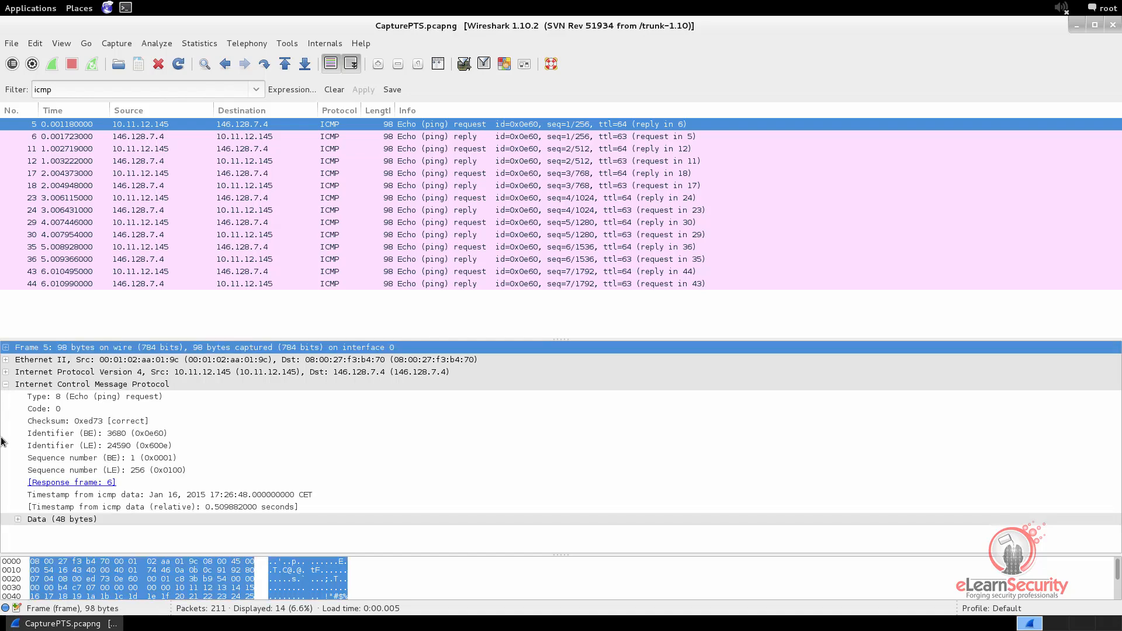
{"action": "left_click", "coordinate": [66, 396]}
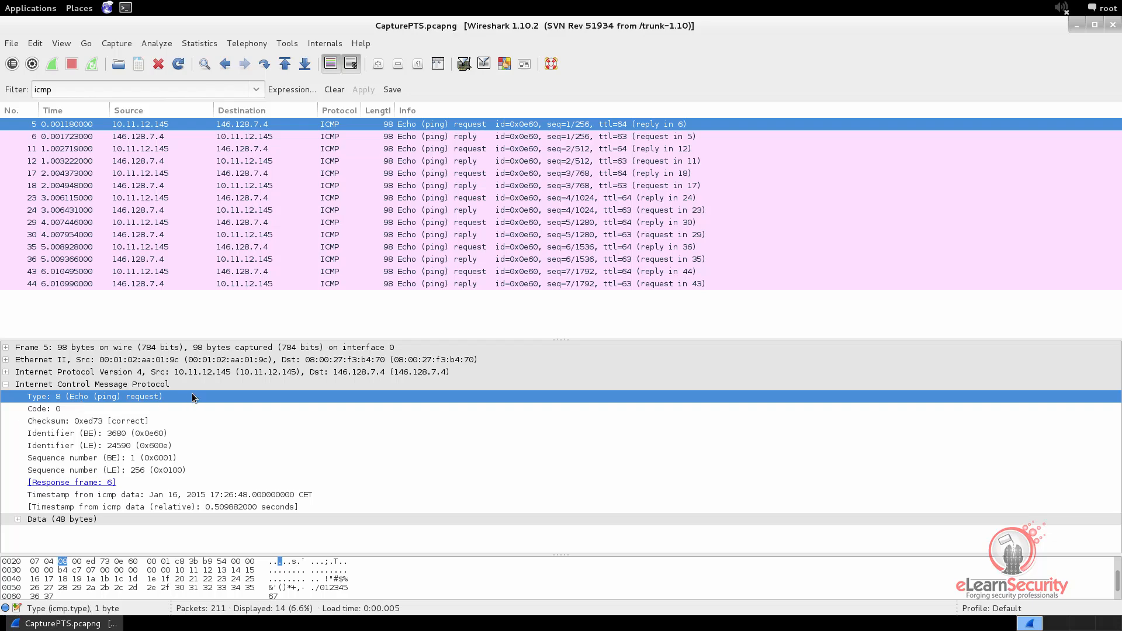
{"action": "left_click", "coordinate": [263, 138]}
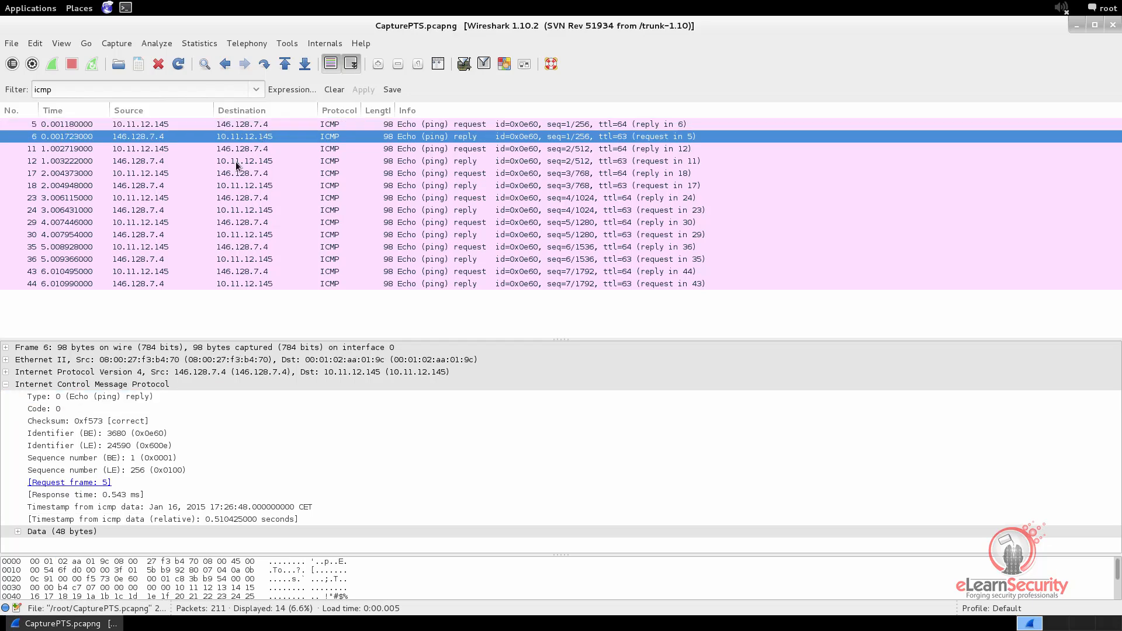
{"action": "left_click", "coordinate": [118, 397]}
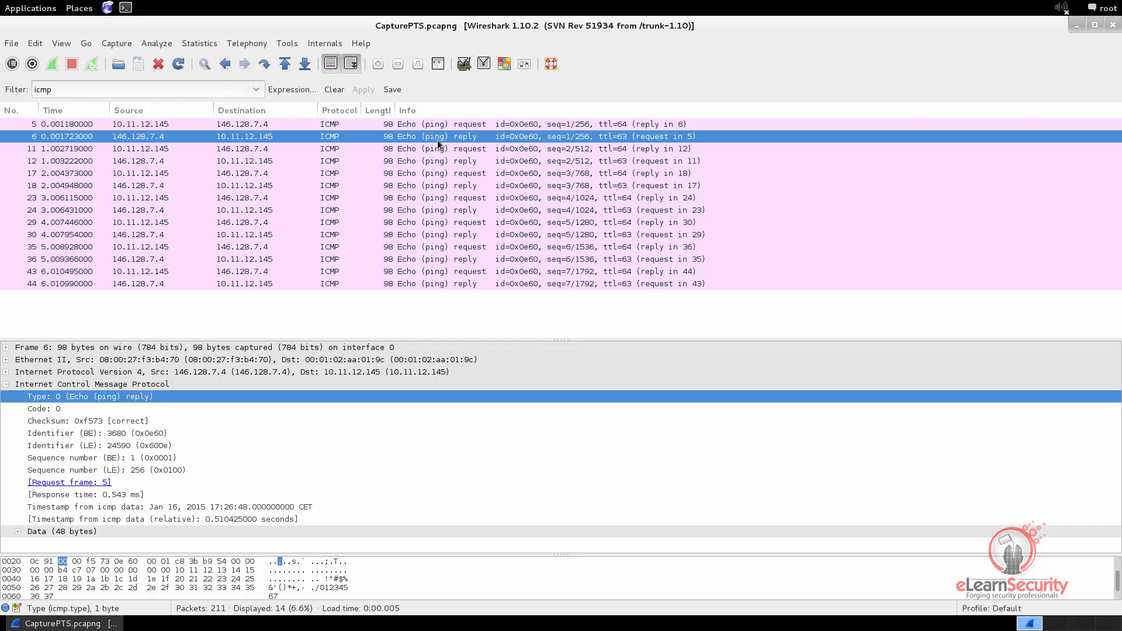
Examine the ICMP Type fields of the echo request in packet 11 and the reply in packet 12
{"action": "left_click", "coordinate": [440, 149]}
{"action": "left_click", "coordinate": [98, 398]}
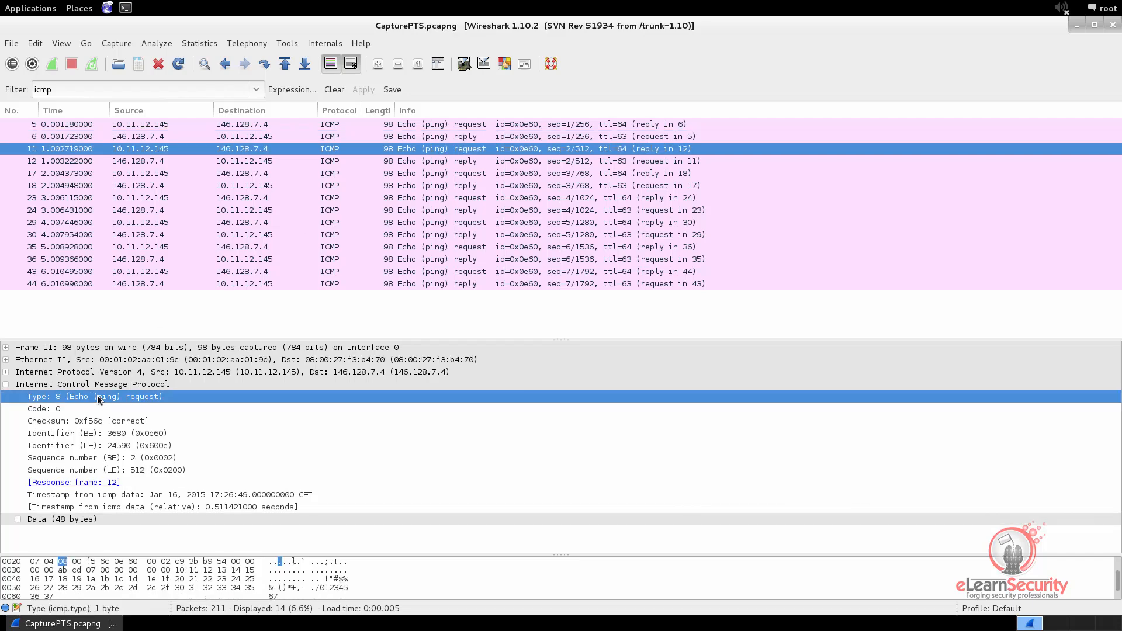
{"action": "left_click", "coordinate": [433, 162]}
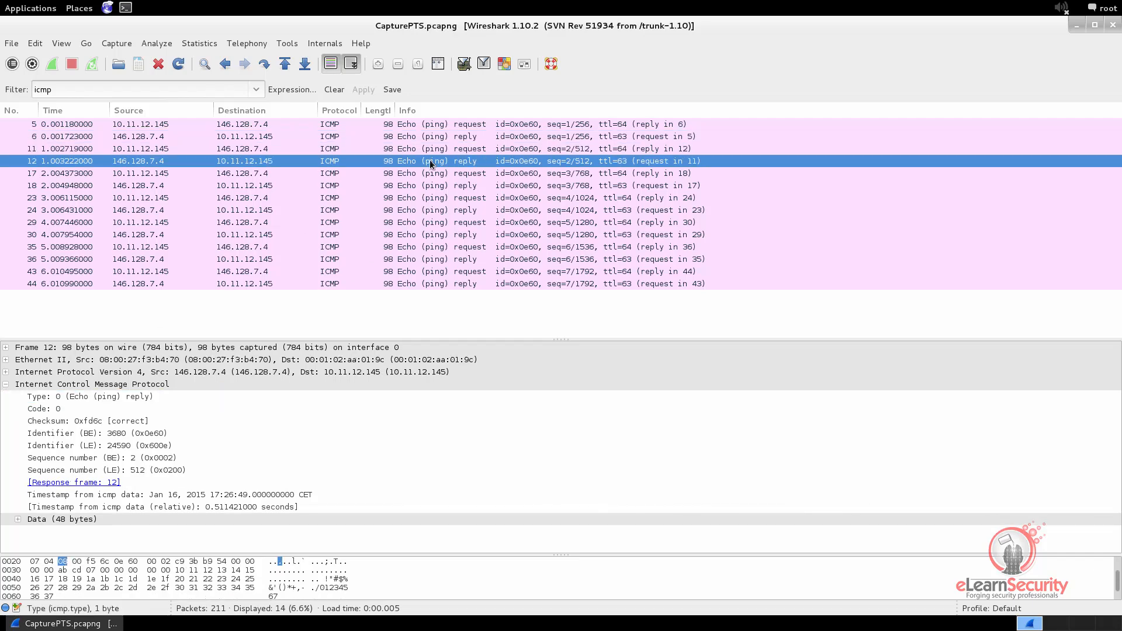
{"action": "left_click", "coordinate": [95, 398]}
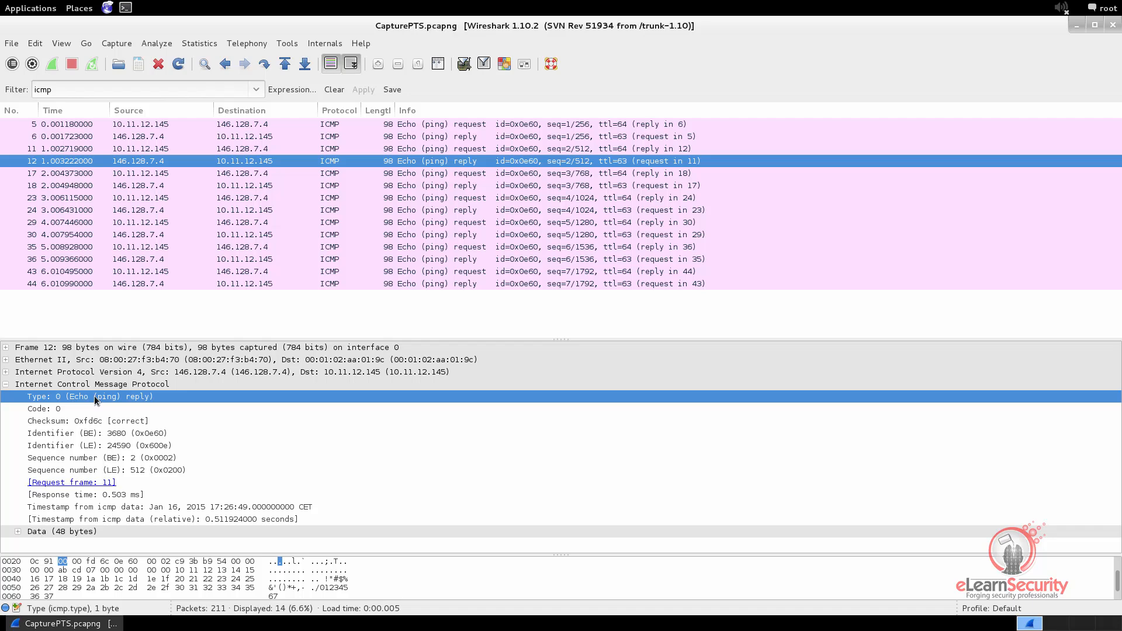
Clear the icmp display filter and go through the TCP three-way handshake in packets 57 to 59
{"action": "left_click", "coordinate": [335, 90]}
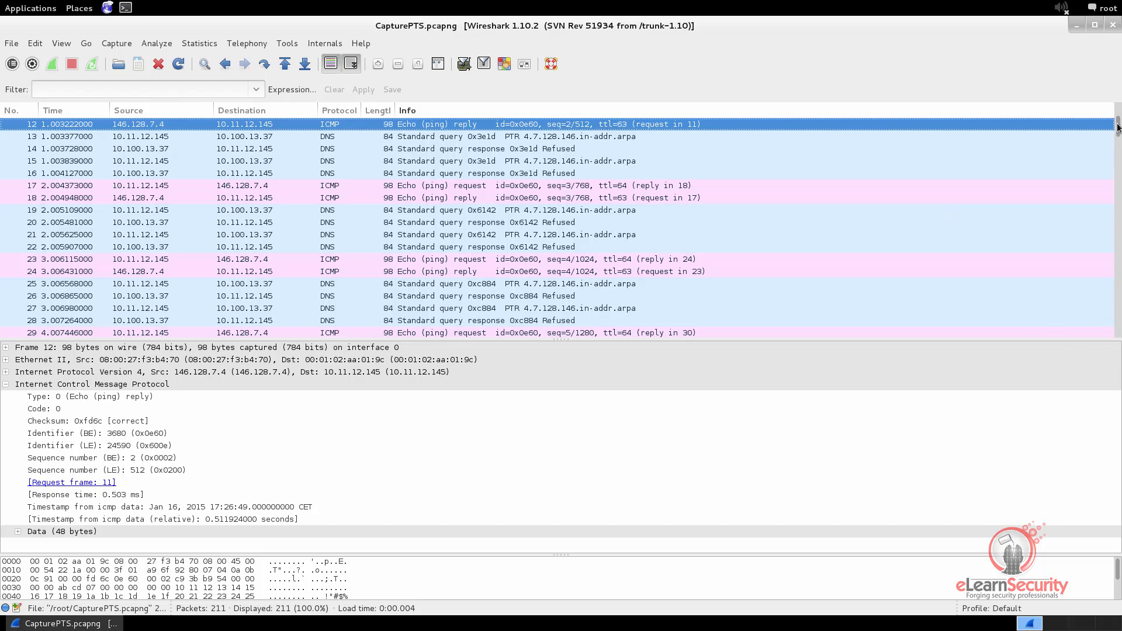
{"action": "left_click_drag", "start_coordinate": [1118, 127], "coordinate": [1118, 177]}
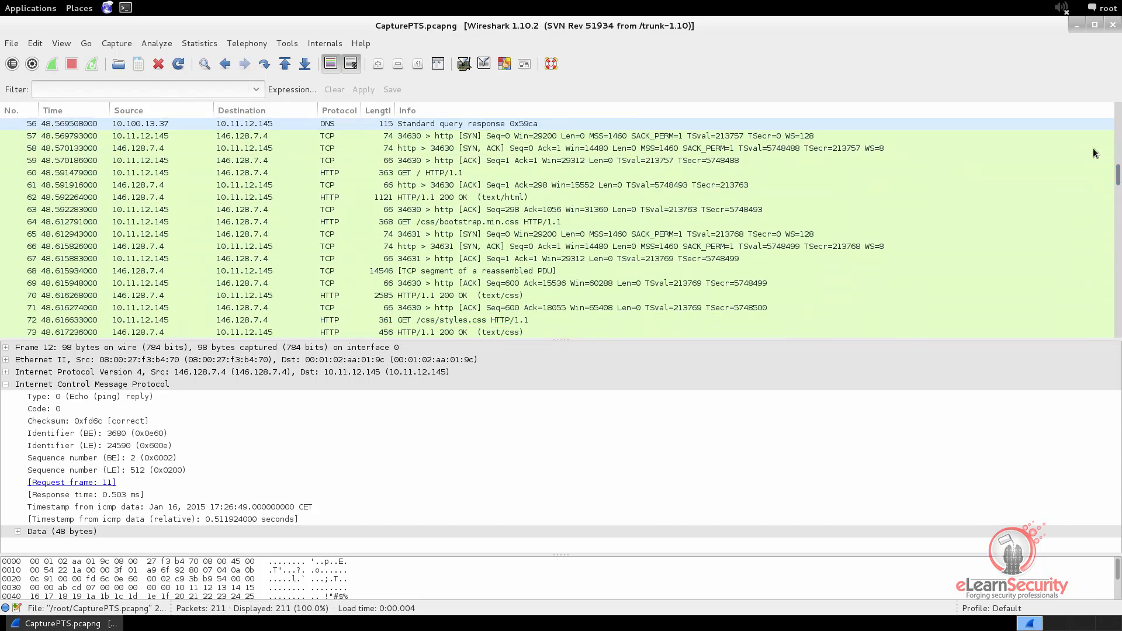
{"action": "left_click", "coordinate": [213, 138]}
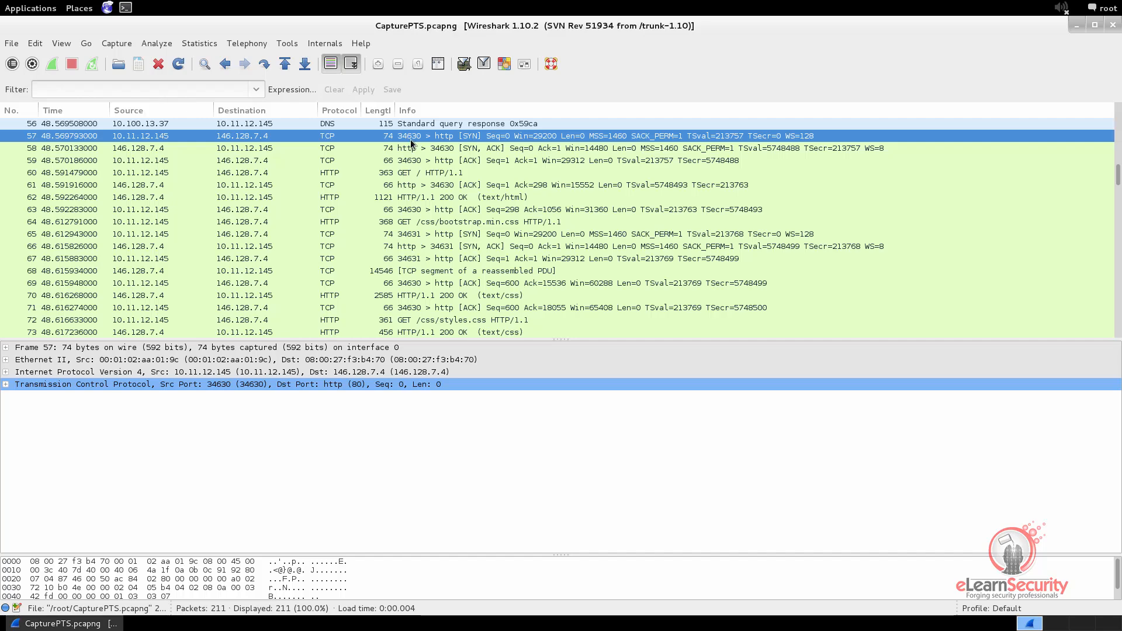
{"action": "left_click", "coordinate": [437, 148]}
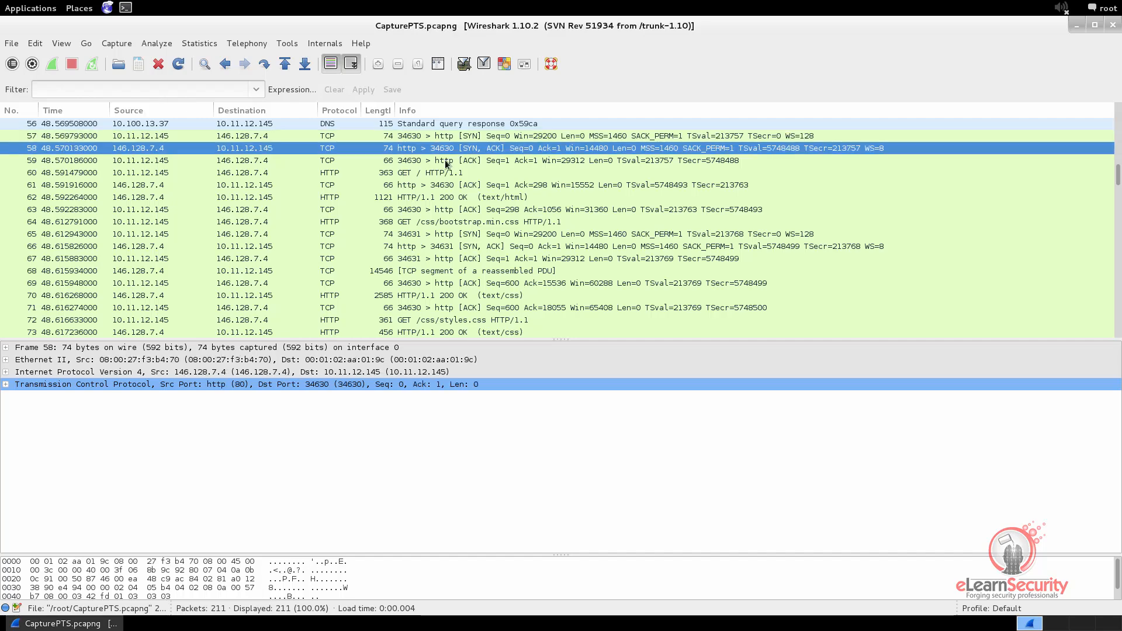
{"action": "left_click", "coordinate": [445, 162]}
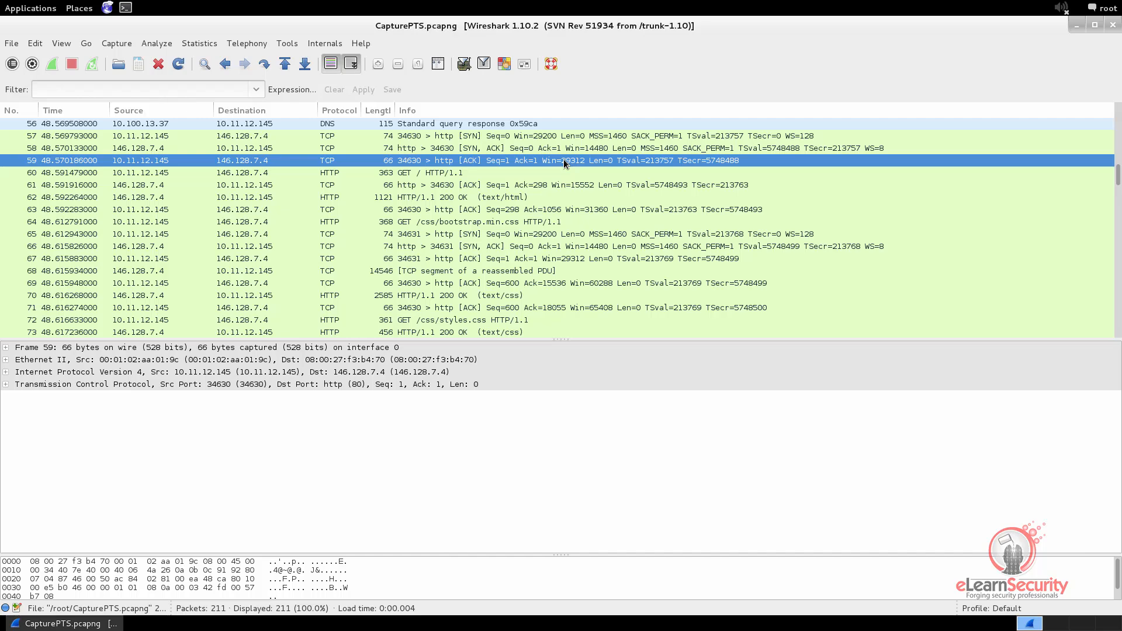
Expand the TCP header and Flags of the SYN packet, number 57, and examine its Syn flag
{"action": "left_click", "coordinate": [476, 138]}
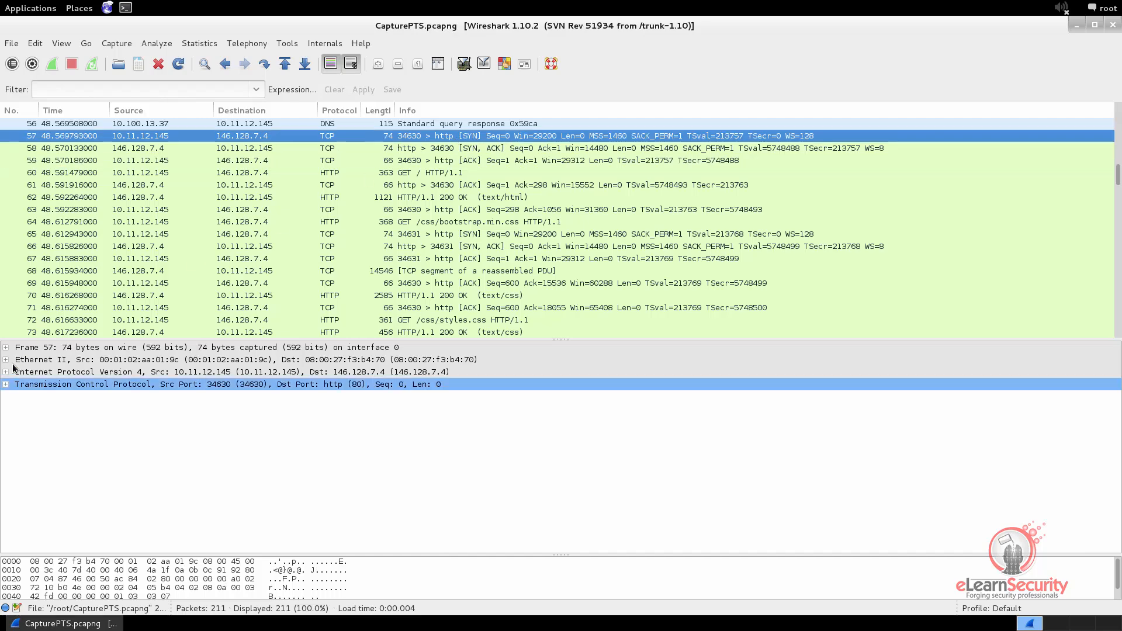
{"action": "left_click", "coordinate": [5, 384]}
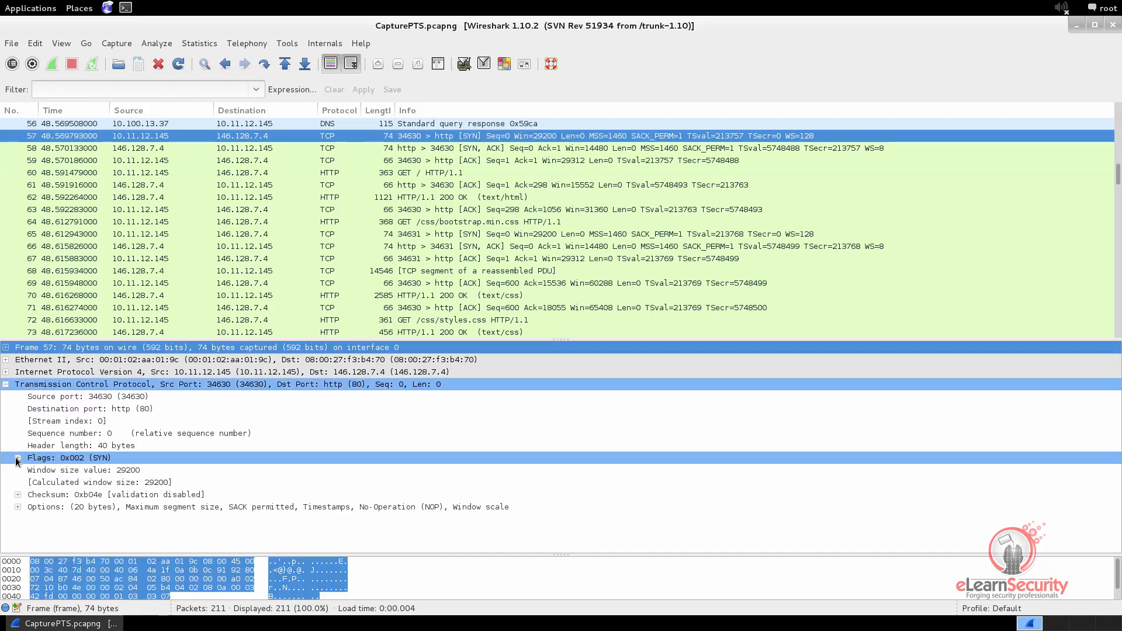
{"action": "left_click", "coordinate": [18, 458]}
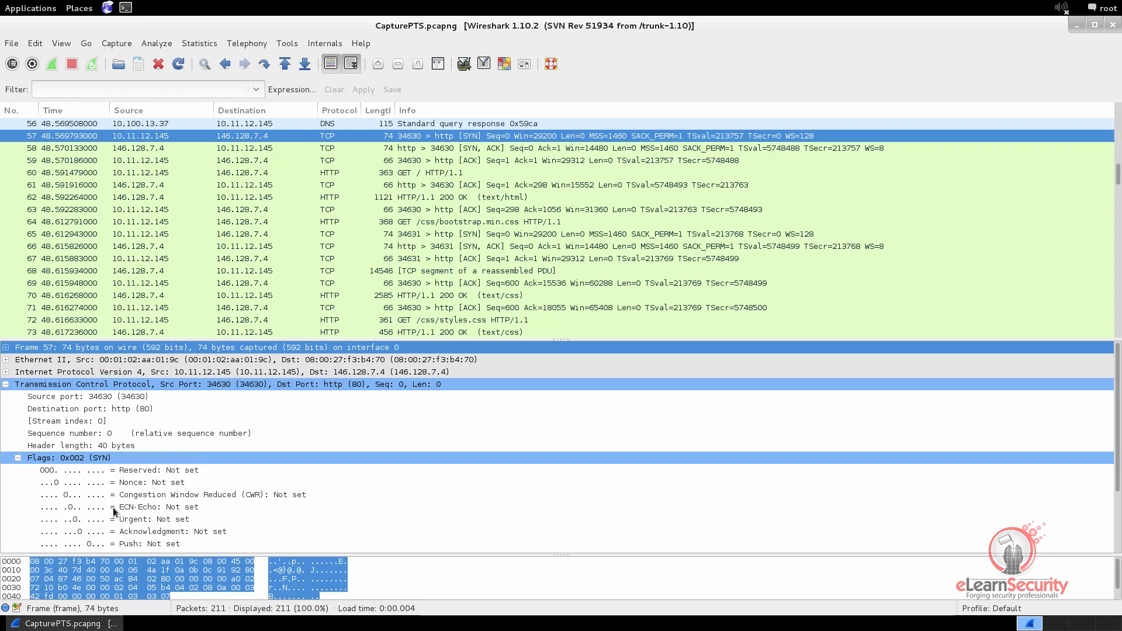
{"action": "scroll", "coordinate": [114, 508], "scroll_direction": "down", "scroll_amount": 3}
{"action": "left_click", "coordinate": [117, 485]}
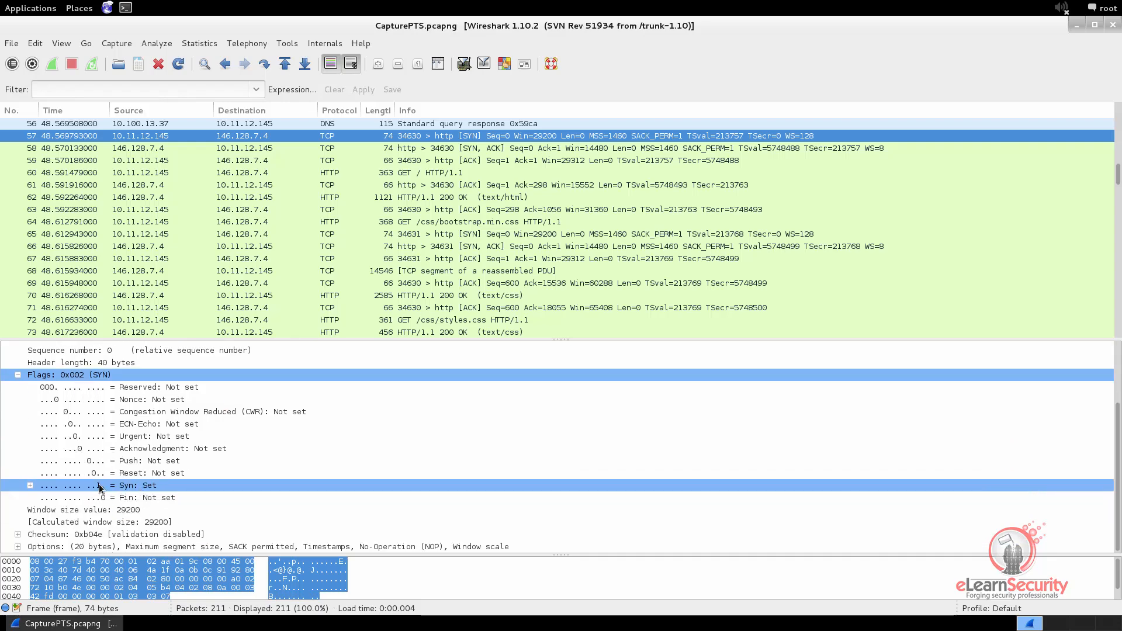
Examine the Acknowledgment and Syn flags in the TCP header of the SYN, ACK packet, number 58
{"action": "left_click", "coordinate": [483, 148]}
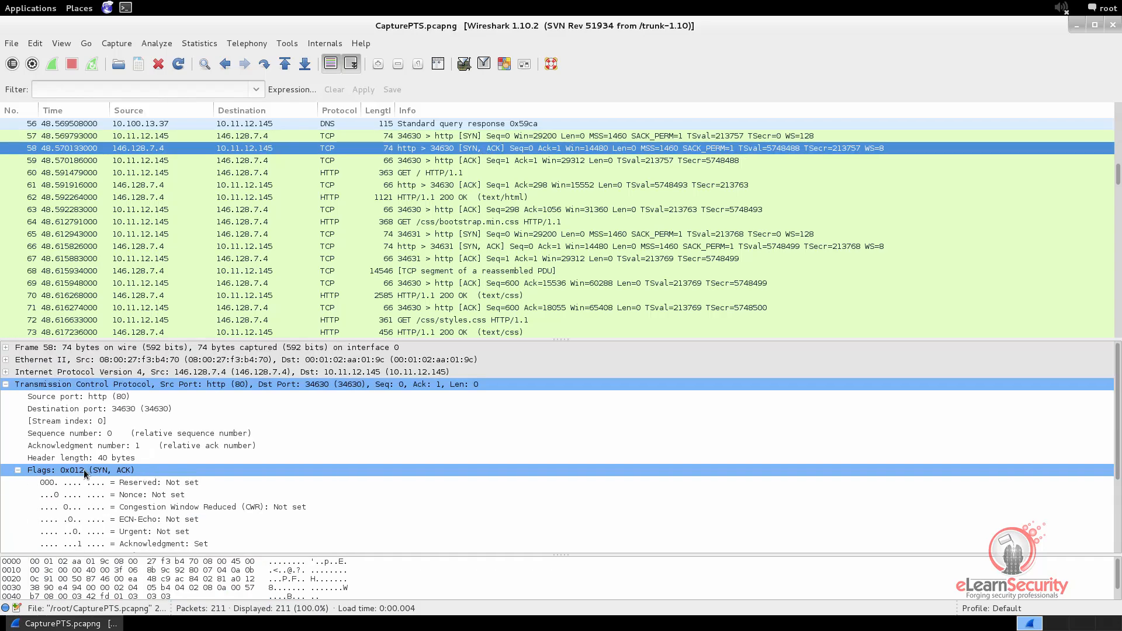
{"action": "left_click", "coordinate": [149, 544]}
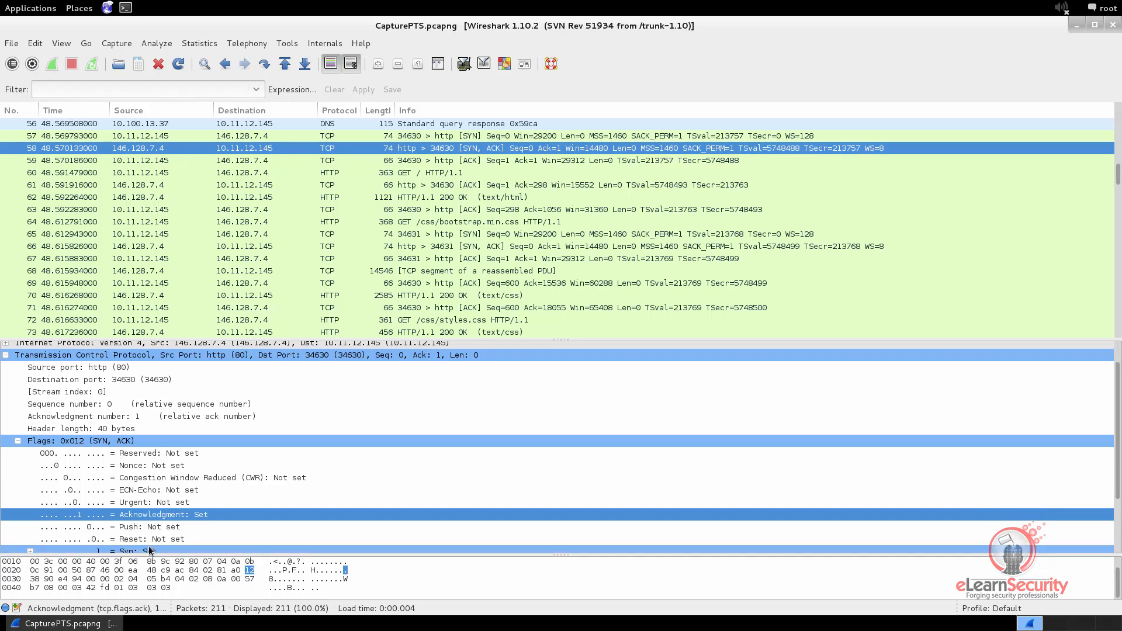
{"action": "left_click", "coordinate": [149, 550]}
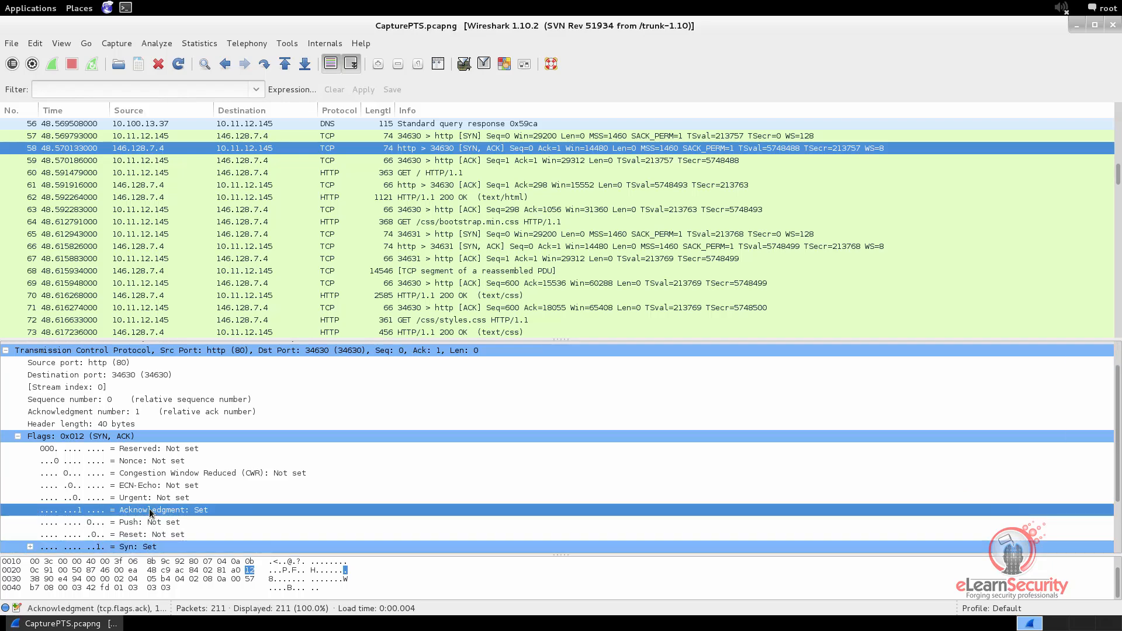
{"action": "left_click", "coordinate": [131, 436]}
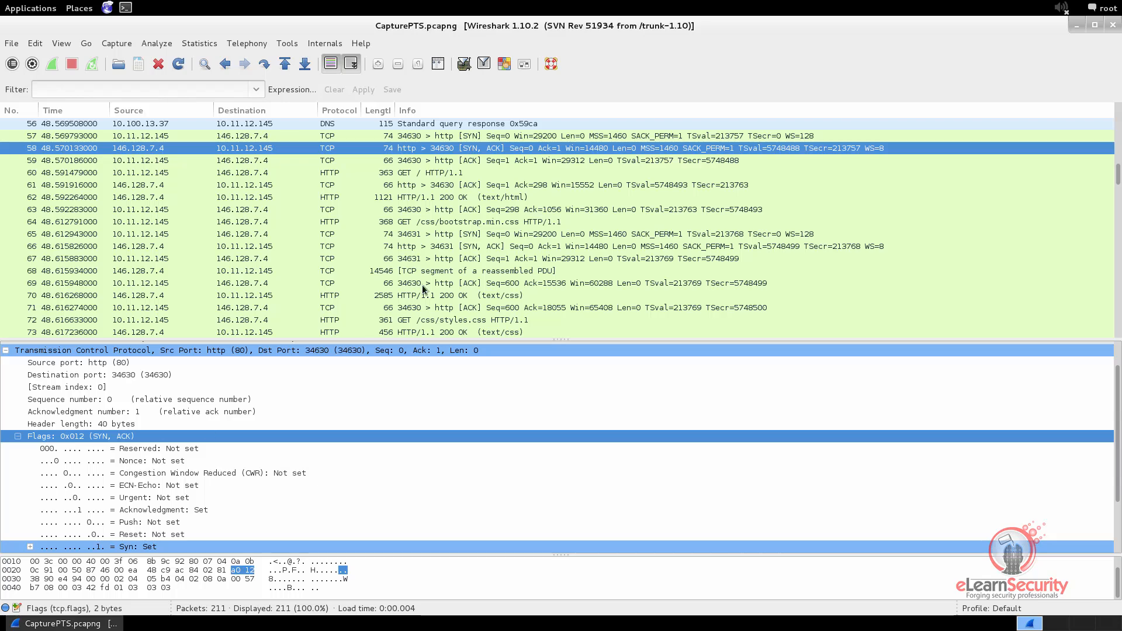
Examine the Acknowledgment flag of the ACK packet, number 59, and collapse its Flags details
{"action": "left_click", "coordinate": [476, 160]}
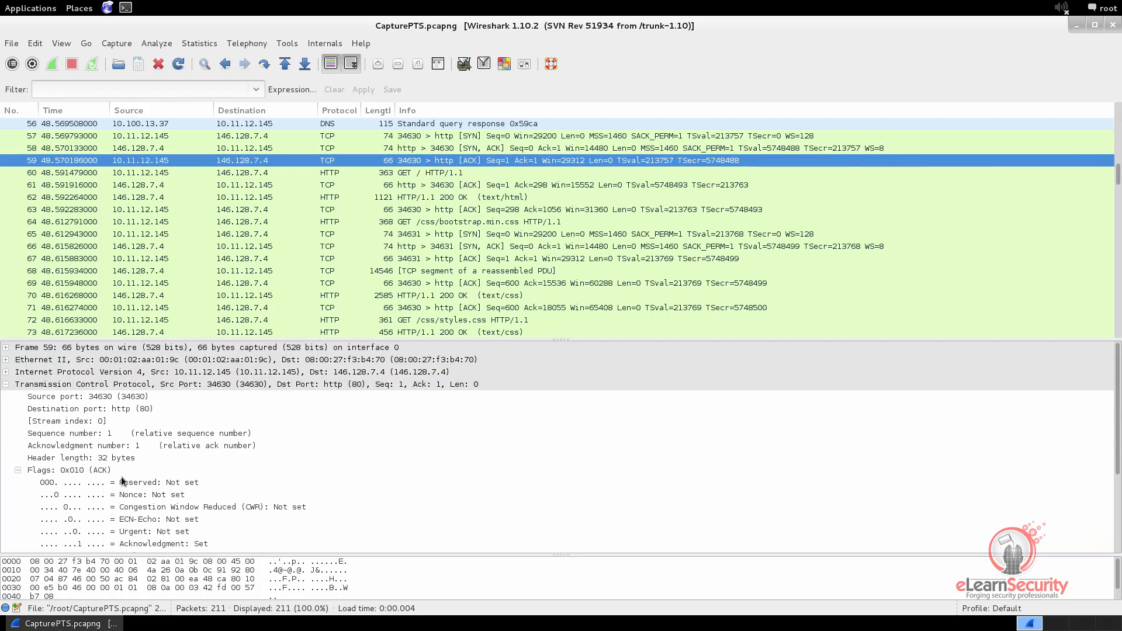
{"action": "left_click", "coordinate": [99, 472]}
{"action": "scroll", "coordinate": [117, 476], "scroll_direction": "down", "scroll_amount": 3}
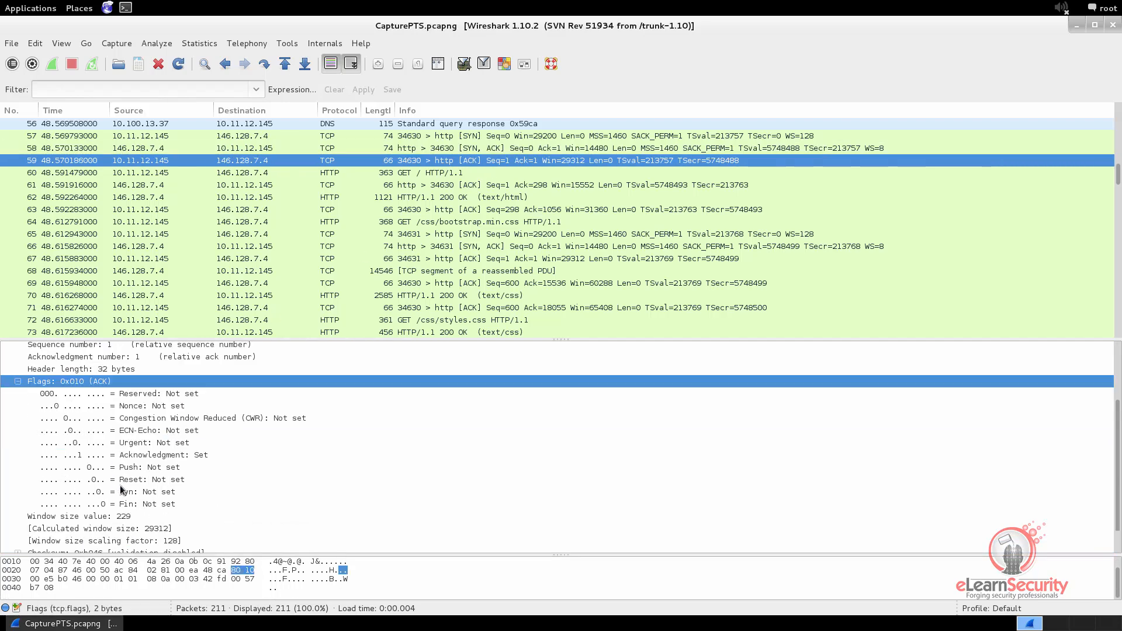
{"action": "left_click", "coordinate": [149, 458]}
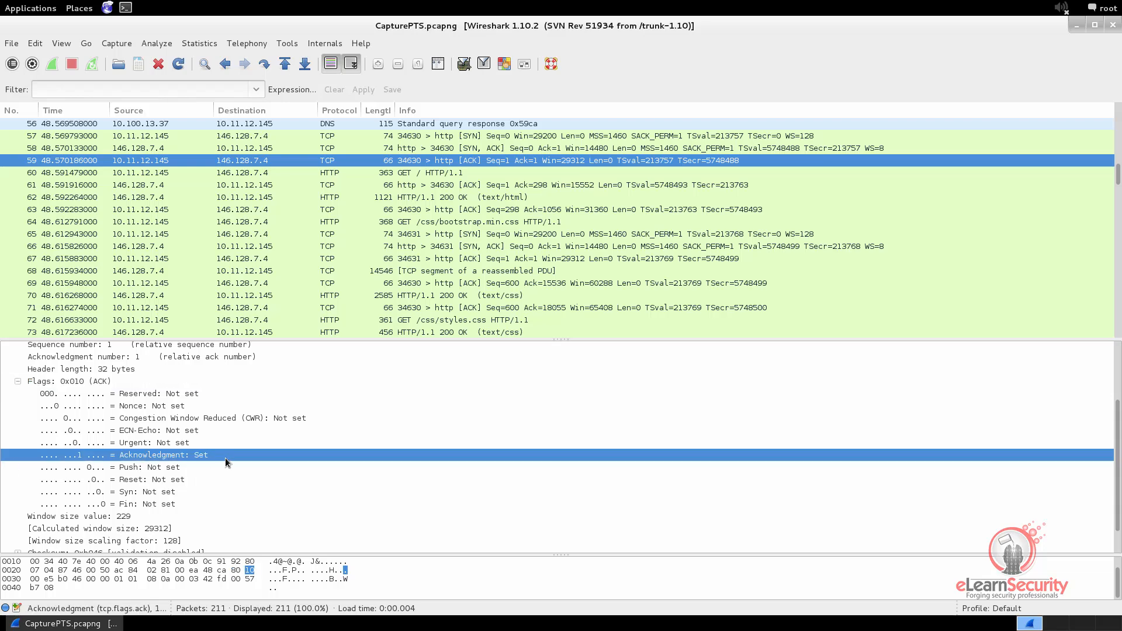
{"action": "left_click", "coordinate": [18, 383]}
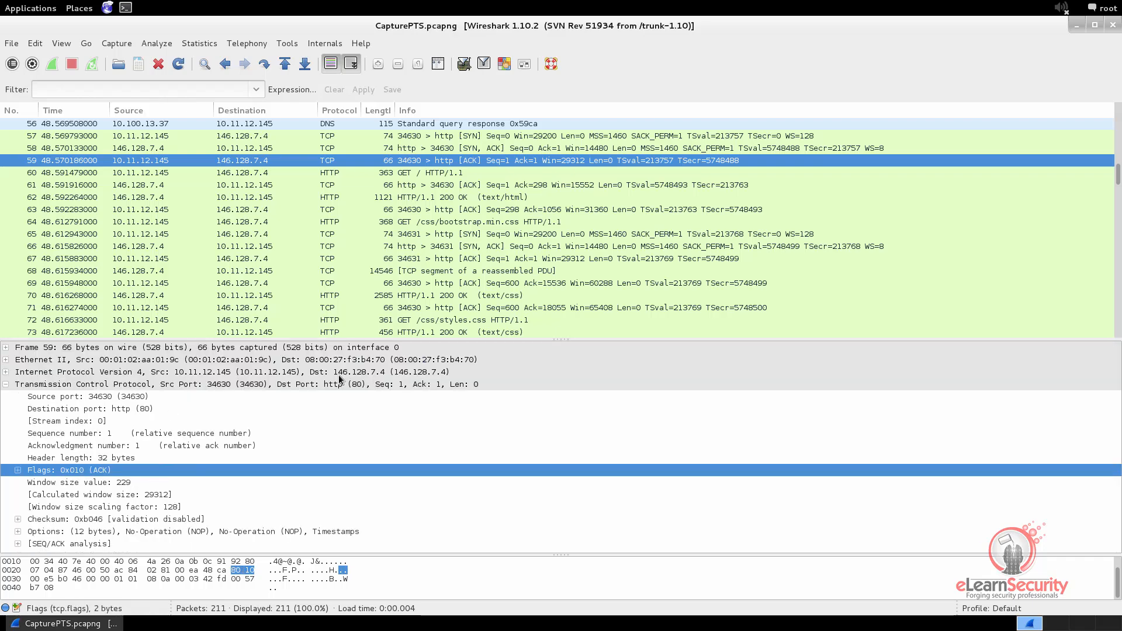
Compare the relative sequence and acknowledgment numbers across the TCP handshake packets 57, 58 and 59
{"action": "left_click", "coordinate": [435, 136]}
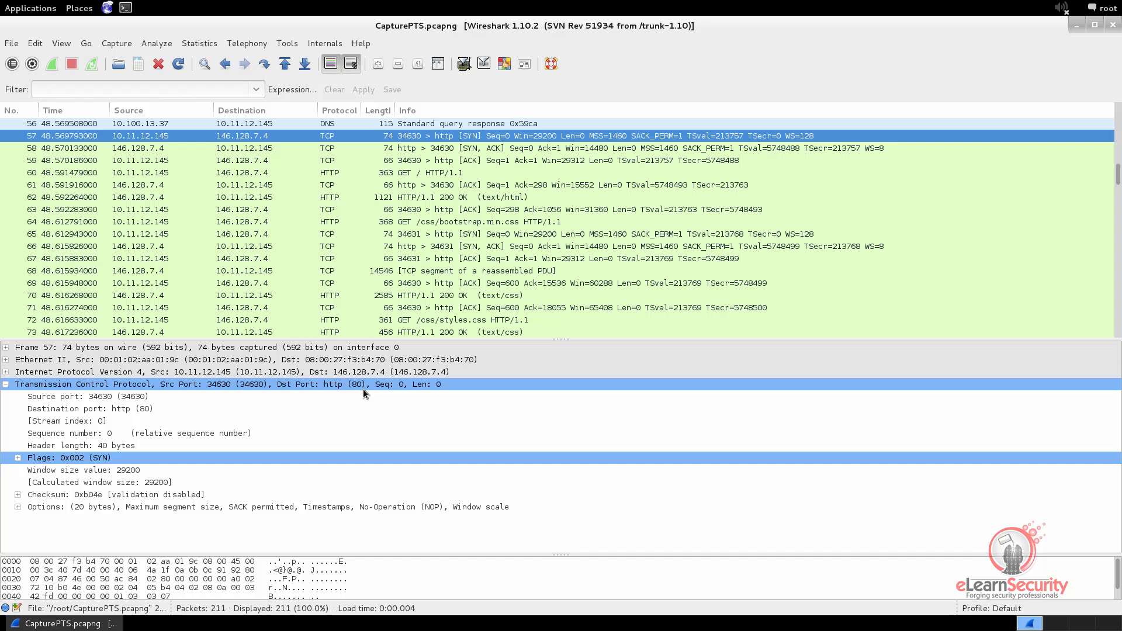
{"action": "left_click", "coordinate": [90, 435]}
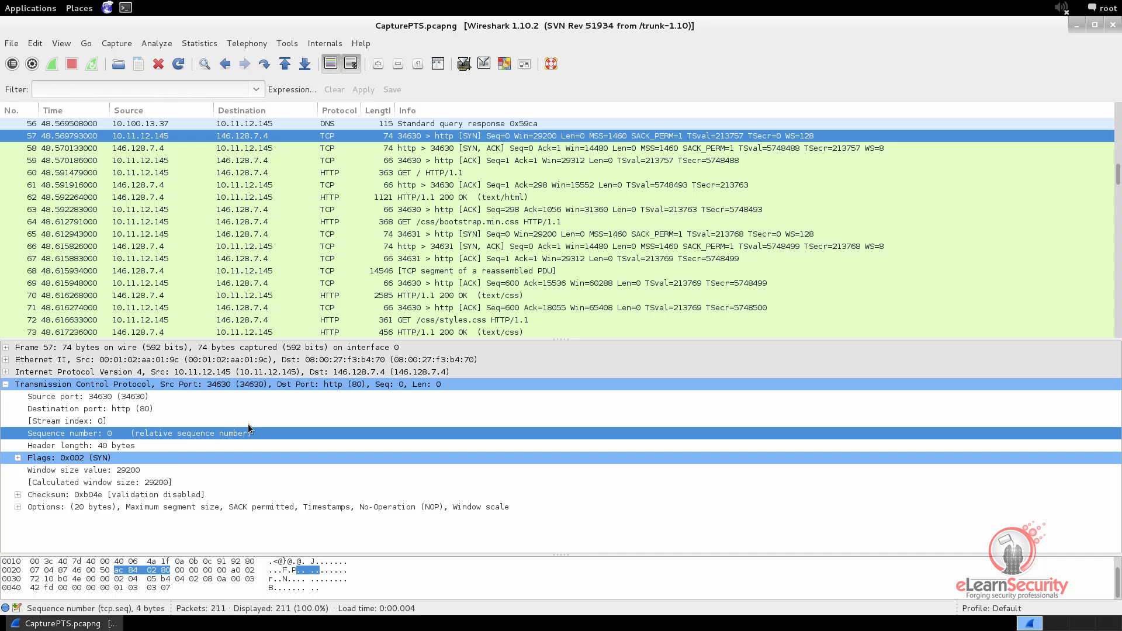
{"action": "left_click", "coordinate": [419, 149]}
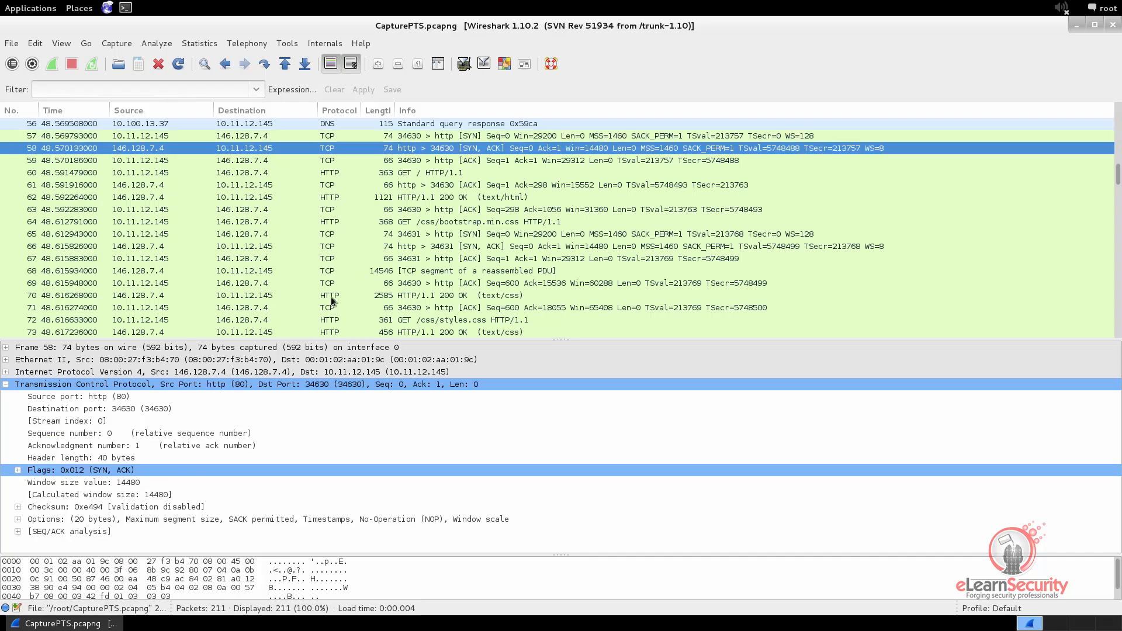
{"action": "left_click", "coordinate": [90, 435]}
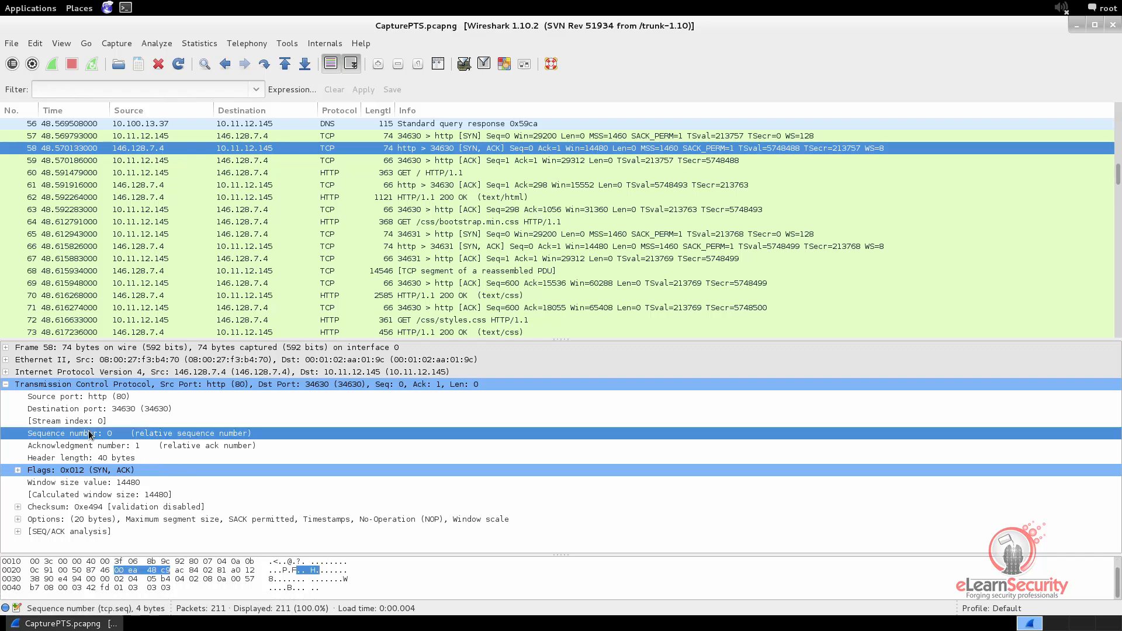
{"action": "left_click", "coordinate": [110, 446]}
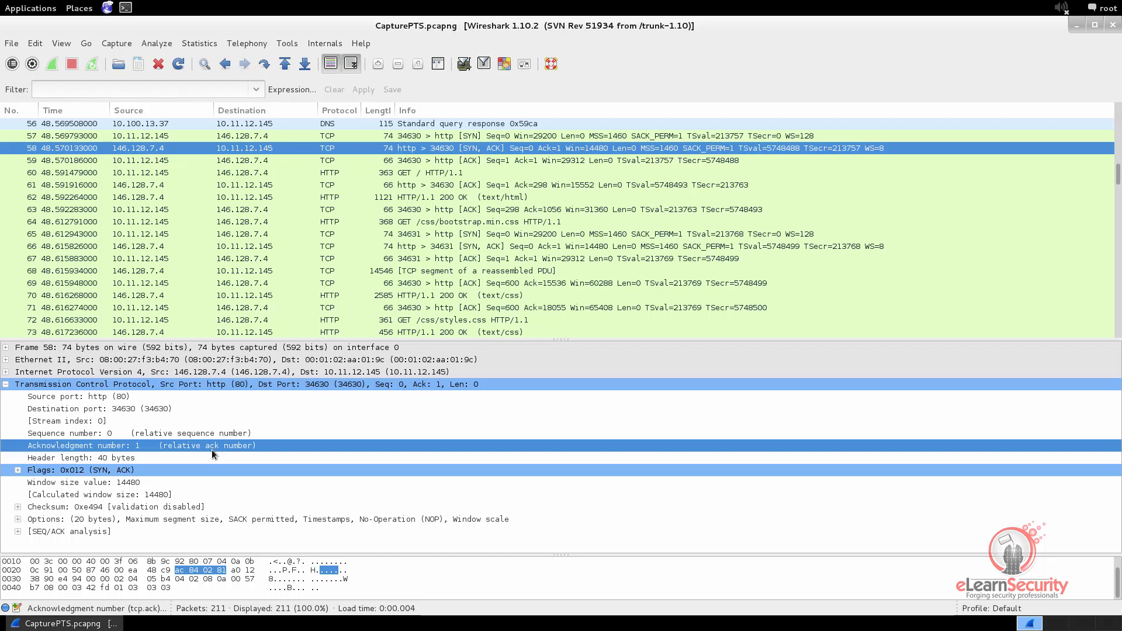
{"action": "left_click", "coordinate": [447, 162]}
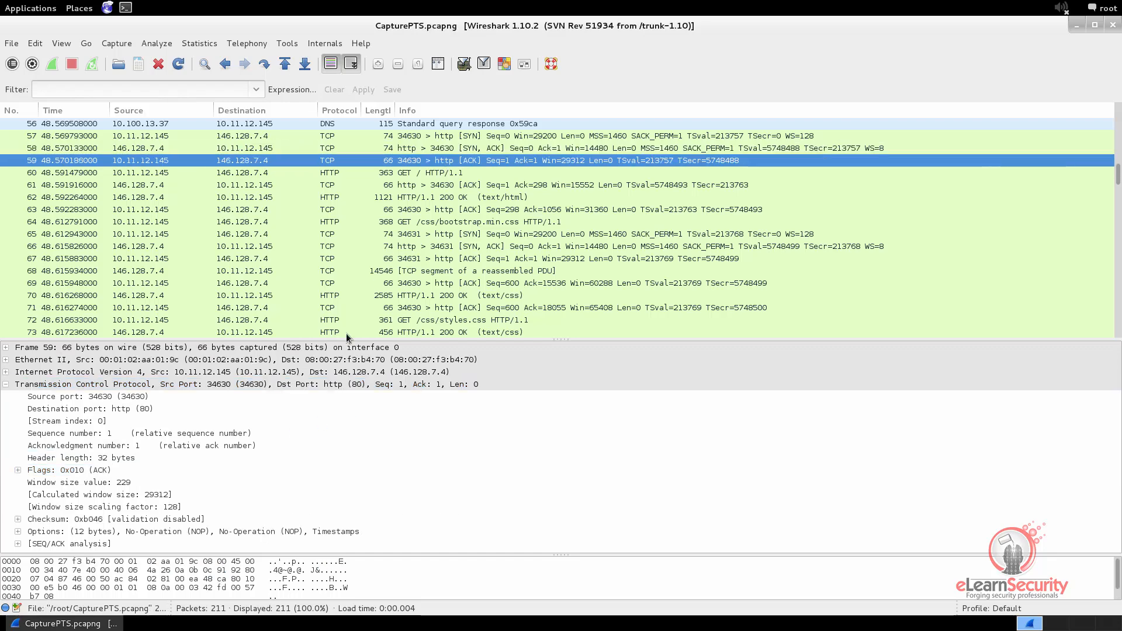
{"action": "left_click", "coordinate": [71, 433]}
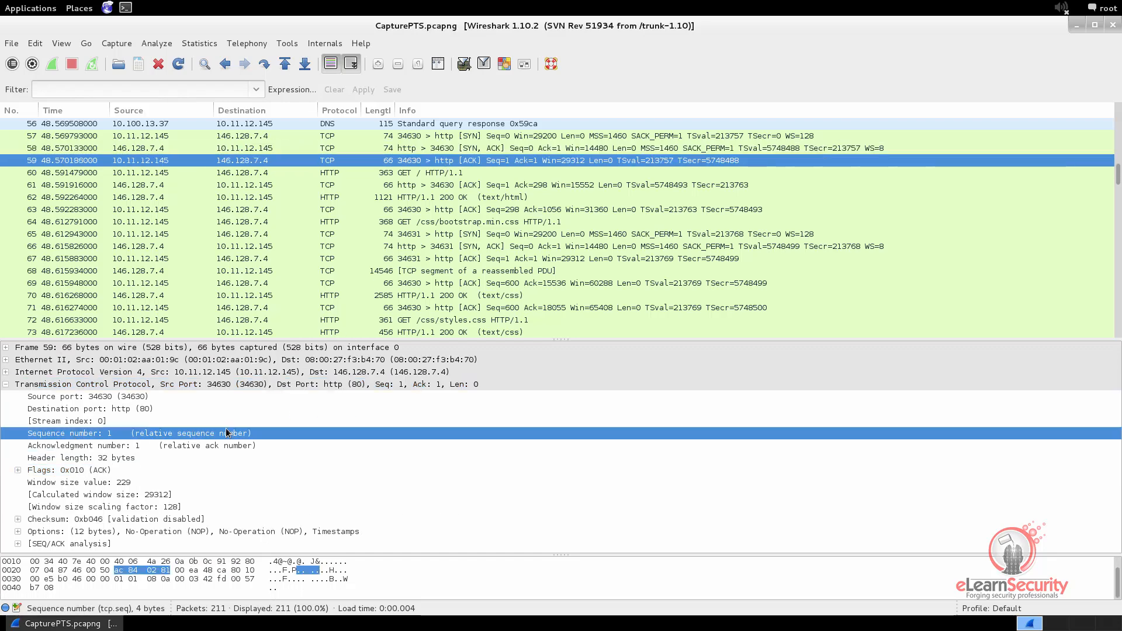
{"action": "left_click", "coordinate": [153, 446]}
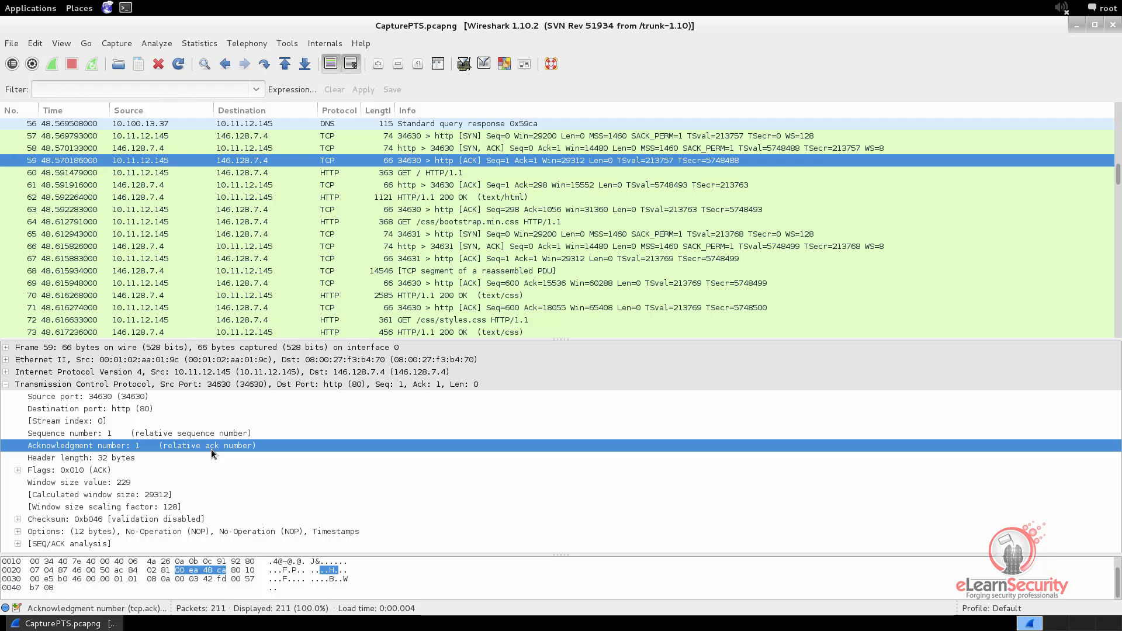
With packet 57 selected, disable relative sequence numbers in the TCP protocol preferences, apply the change and minimize the preferences window
{"action": "left_click", "coordinate": [440, 138]}
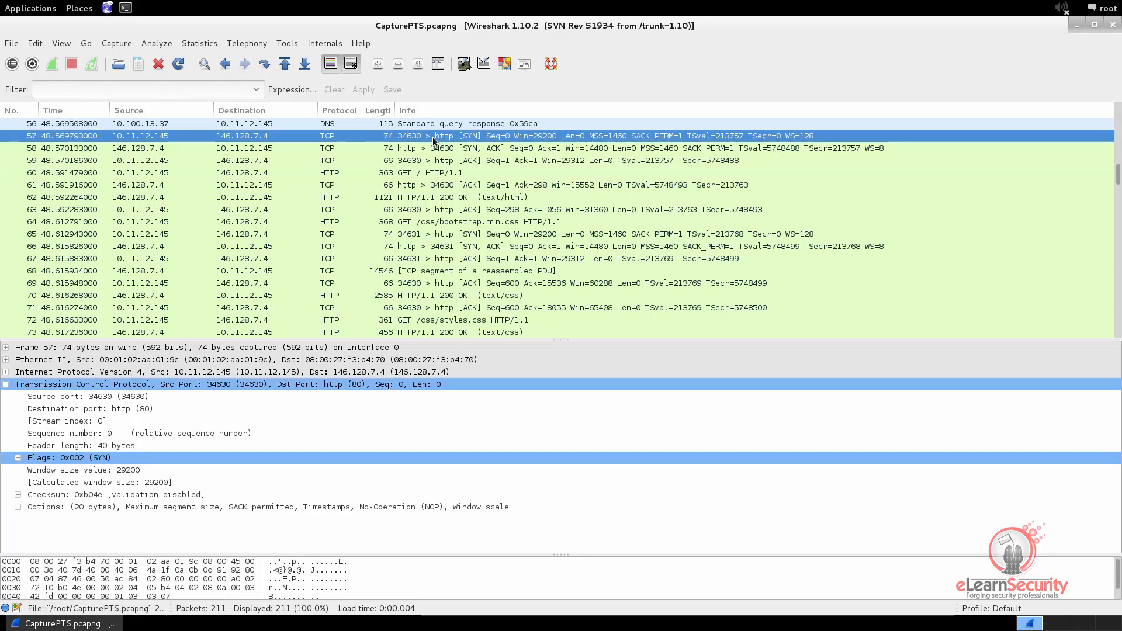
{"action": "left_click", "coordinate": [33, 45]}
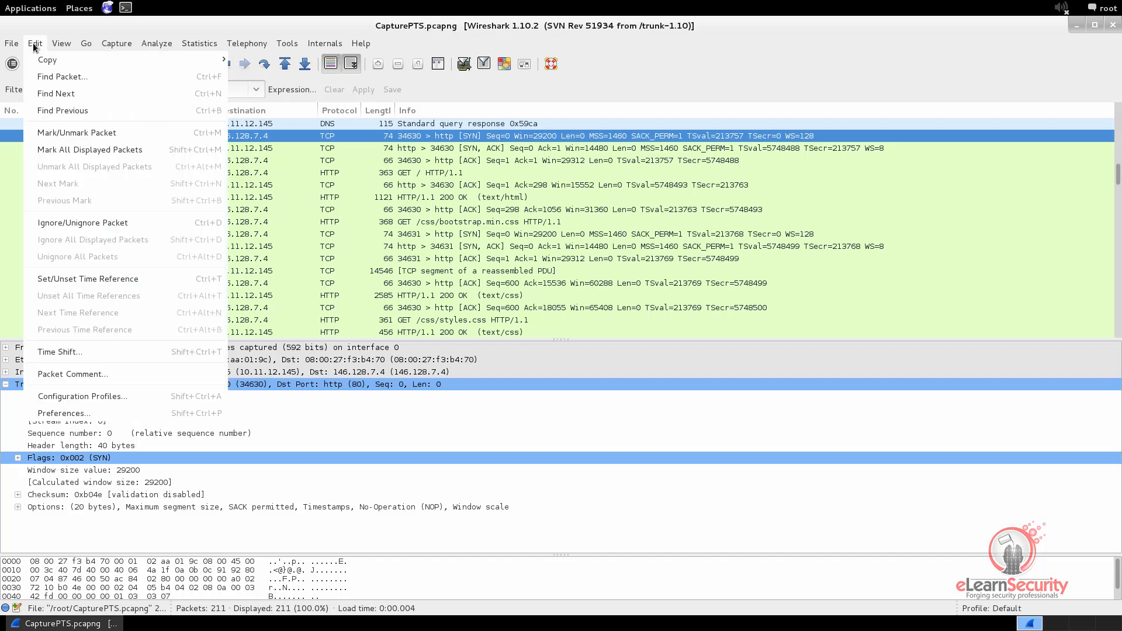
{"action": "left_click", "coordinate": [61, 414]}
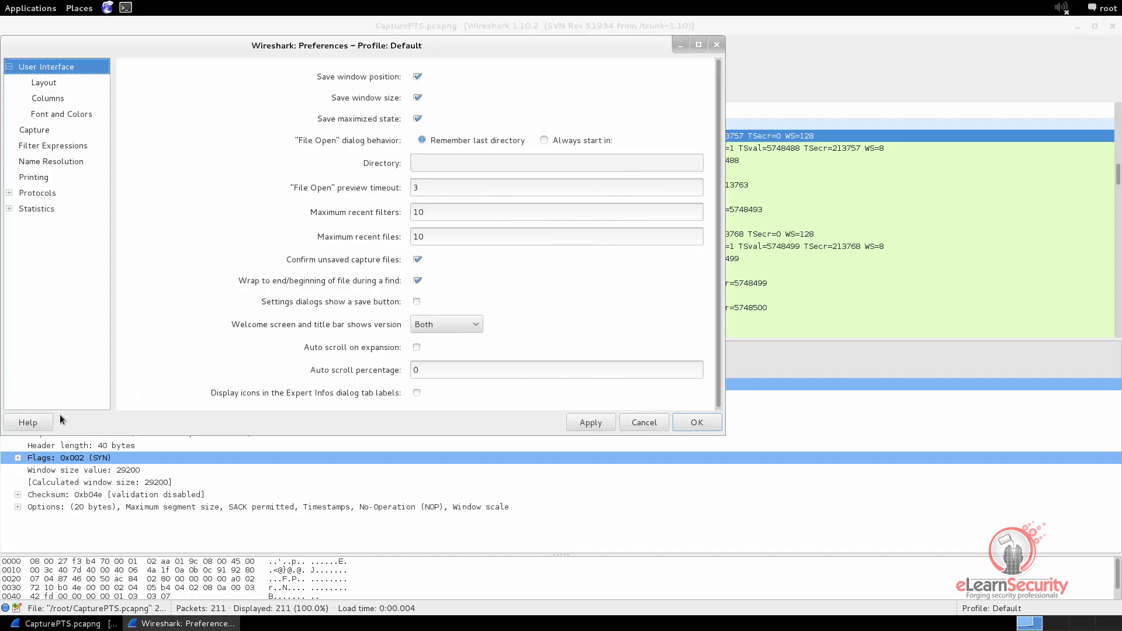
{"action": "left_click", "coordinate": [9, 193]}
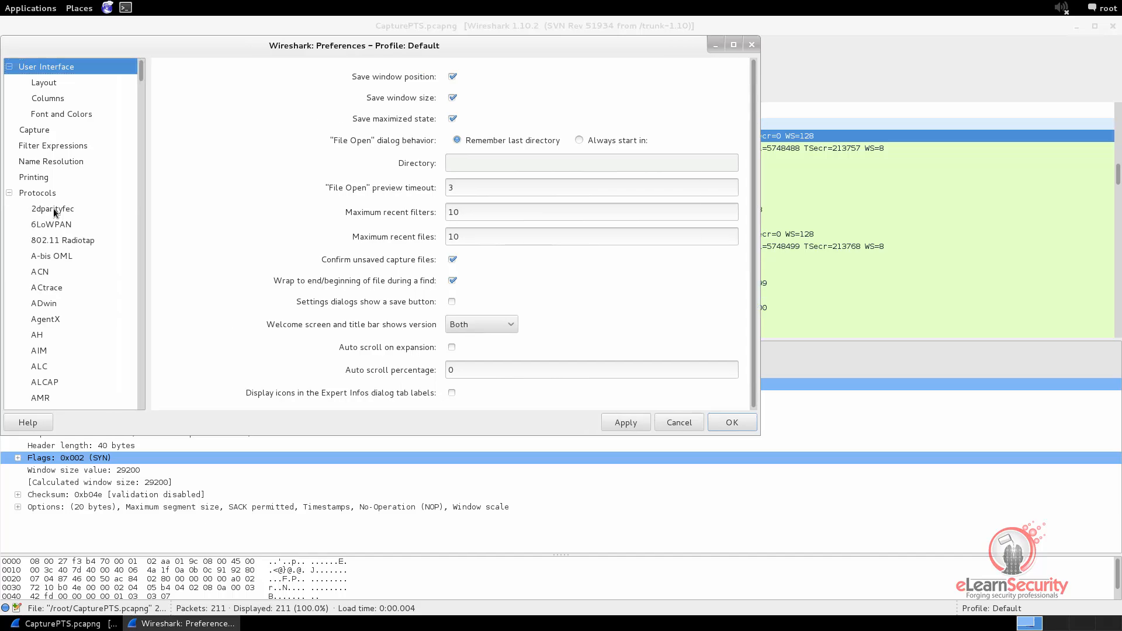
{"action": "left_click", "coordinate": [54, 210]}
{"action": "type", "text": "tcp"}
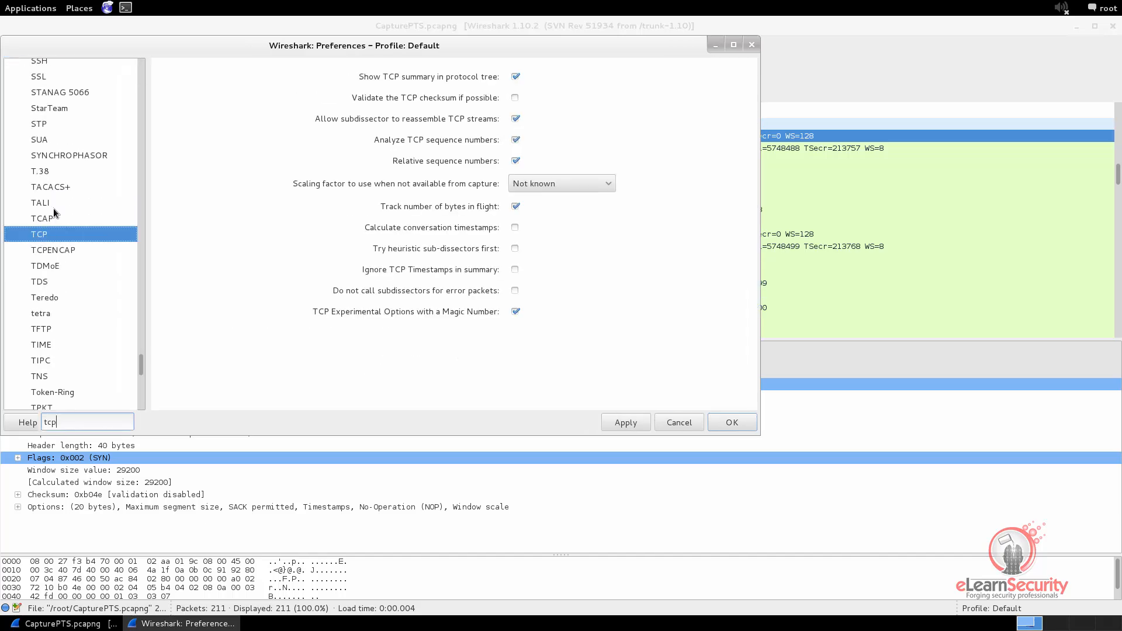
{"action": "left_click", "coordinate": [50, 235]}
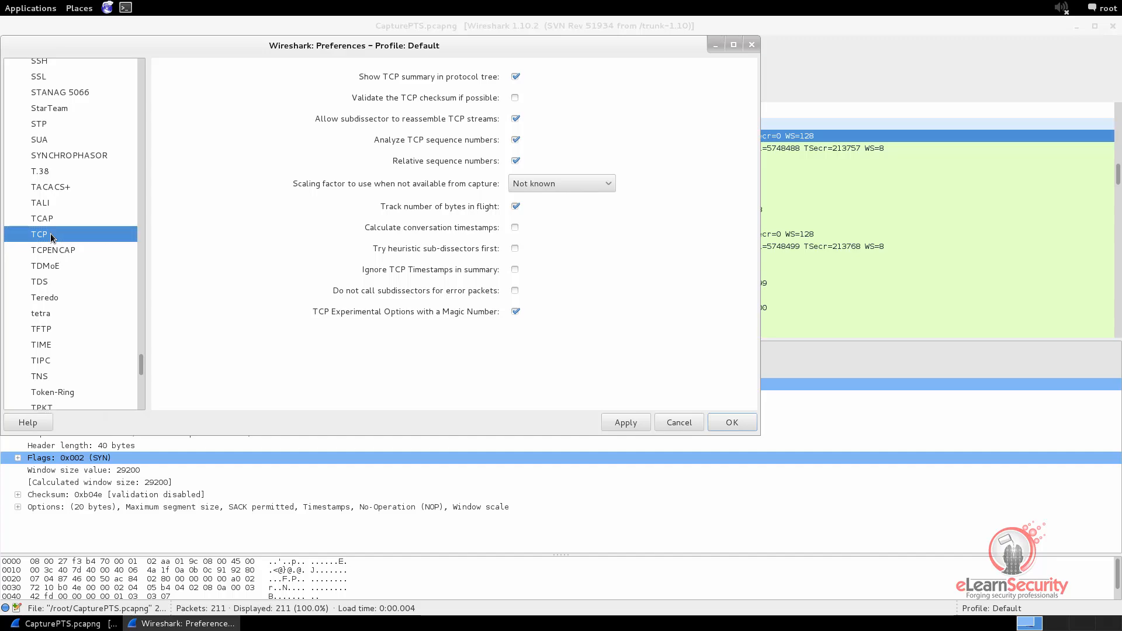
{"action": "left_click", "coordinate": [515, 161]}
{"action": "left_click", "coordinate": [621, 423]}
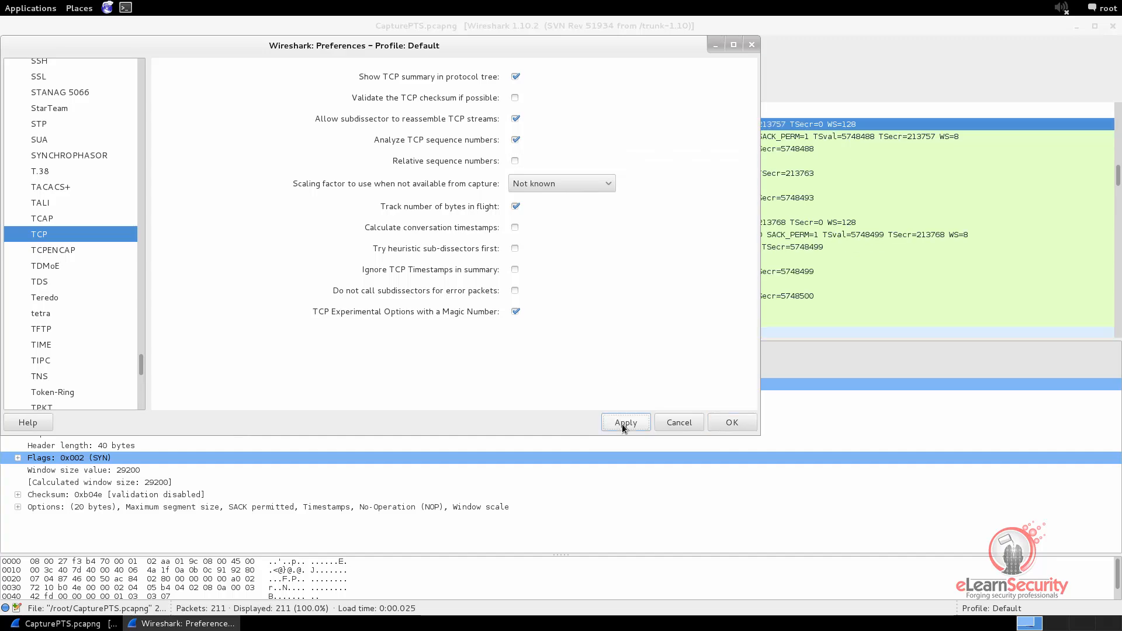
{"action": "left_click", "coordinate": [713, 46]}
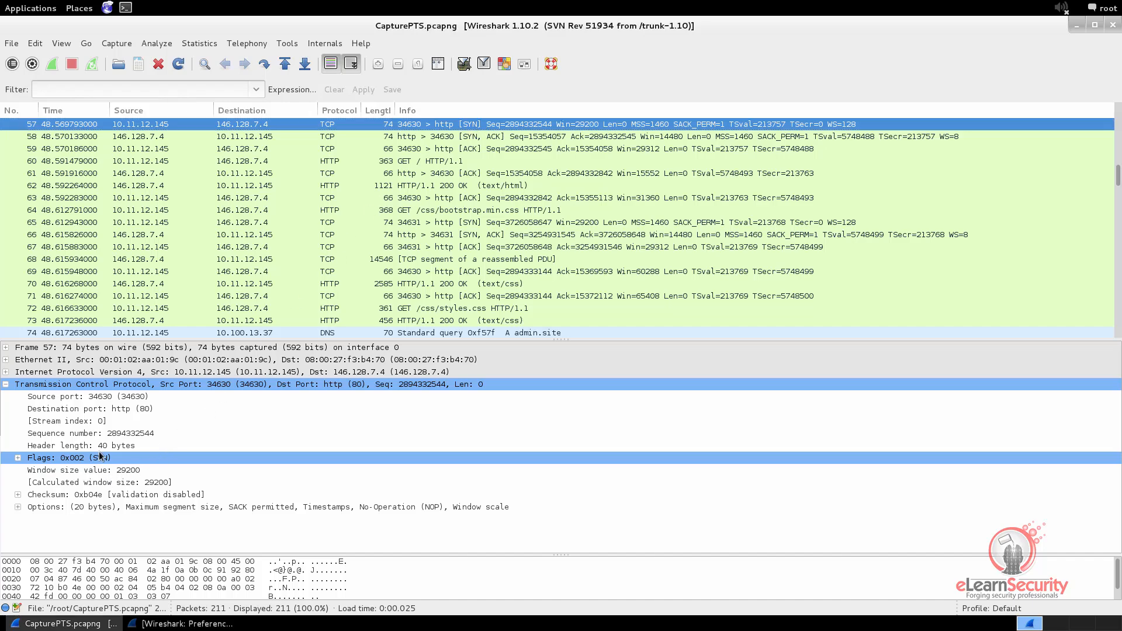
Compare the absolute sequence and acknowledgment numbers of handshake packets 57 to 59, and select the HTTP GET packet that follows
{"action": "left_click", "coordinate": [114, 434]}
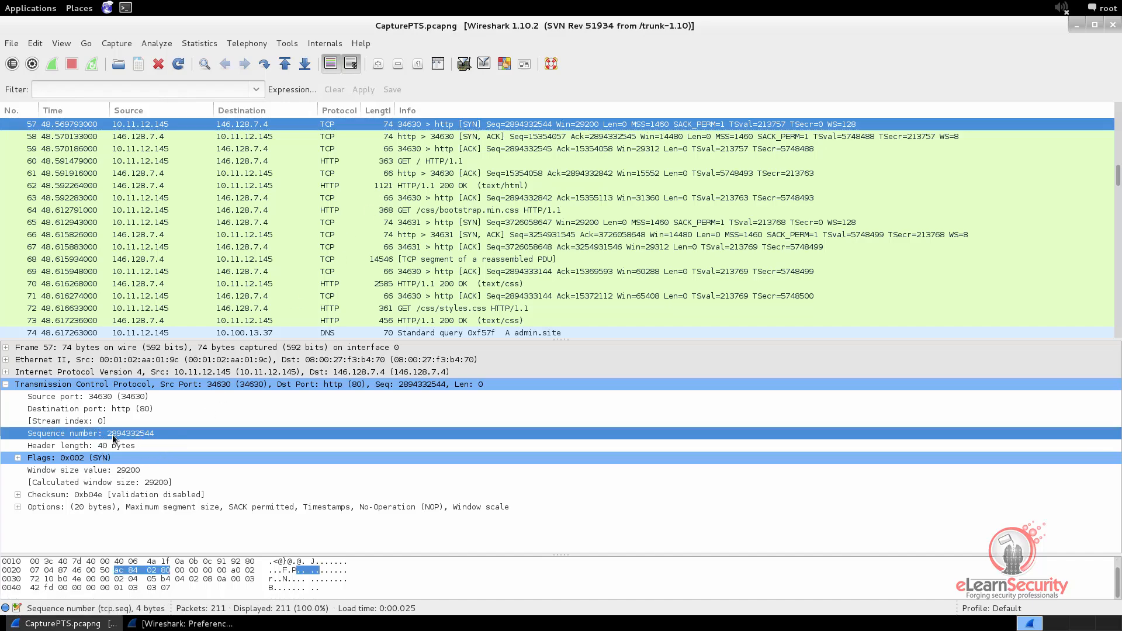
{"action": "left_click", "coordinate": [492, 138]}
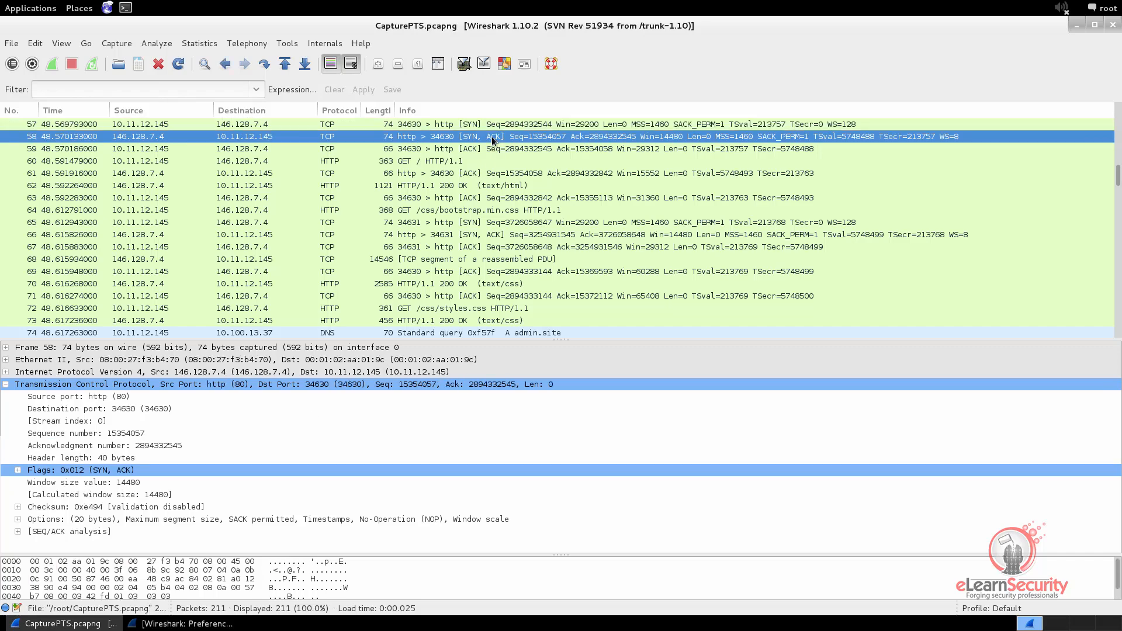
{"action": "left_click", "coordinate": [181, 447]}
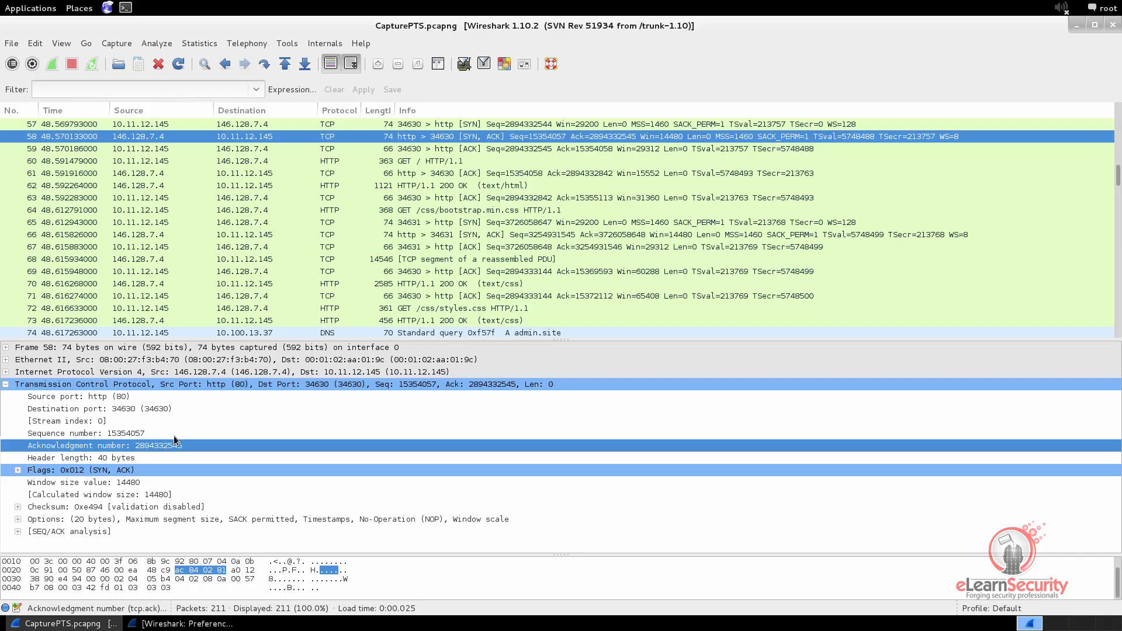
{"action": "left_click", "coordinate": [134, 434]}
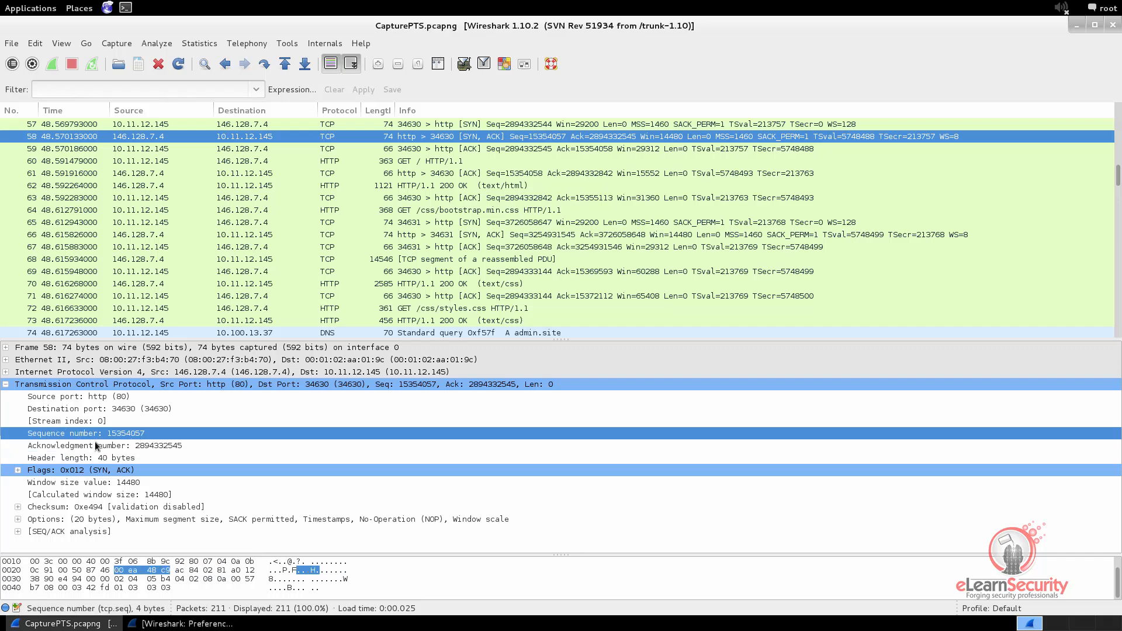
{"action": "left_click", "coordinate": [416, 152]}
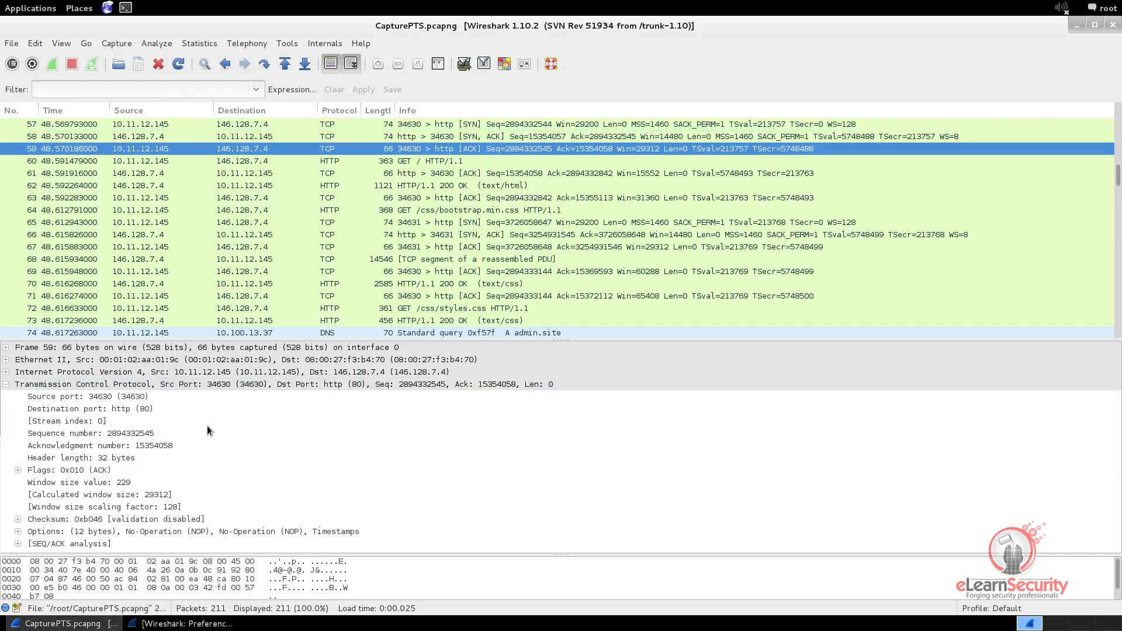
{"action": "left_click", "coordinate": [167, 448]}
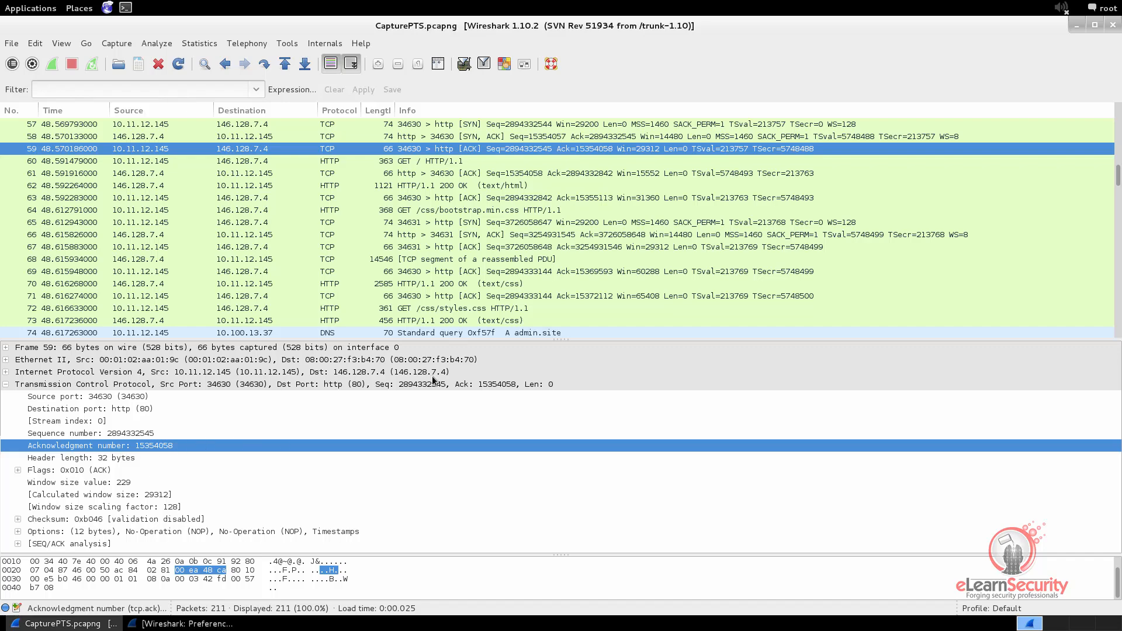
{"action": "left_click", "coordinate": [433, 161]}
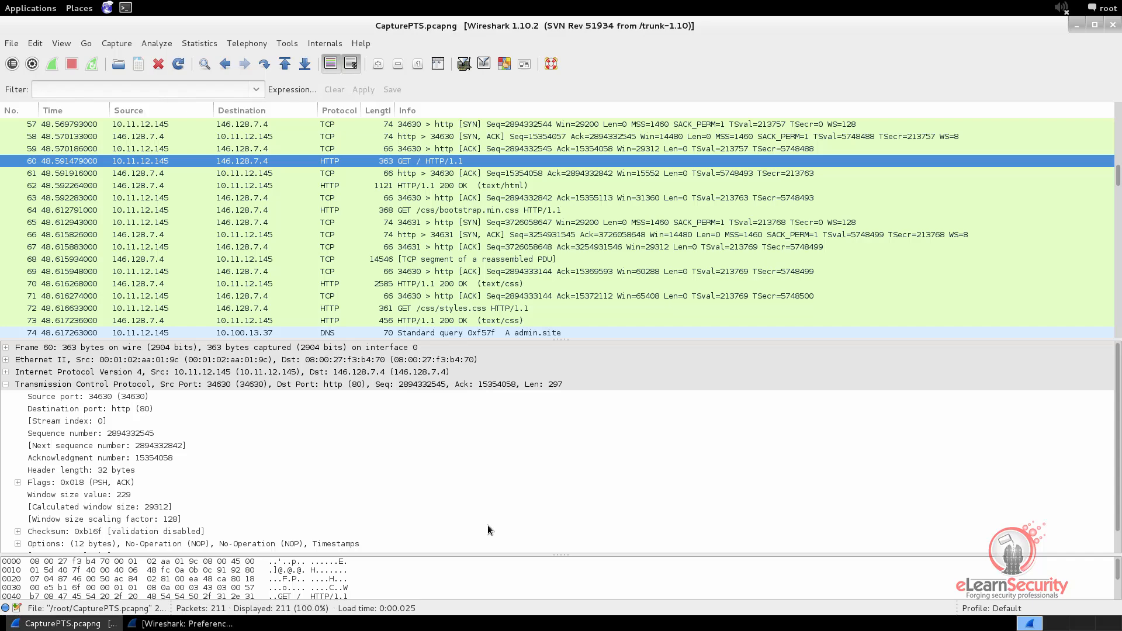
Re-enable relative sequence numbers in the TCP preferences, apply and close them, and select the SYN packet, number 57
{"action": "left_click", "coordinate": [154, 626]}
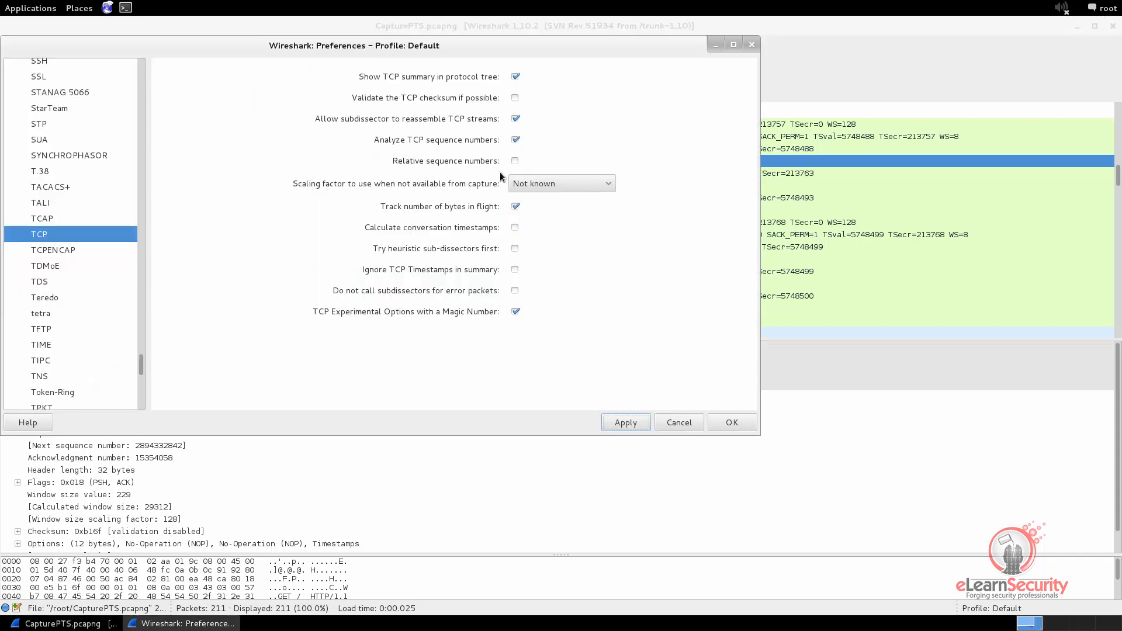
{"action": "left_click", "coordinate": [515, 160]}
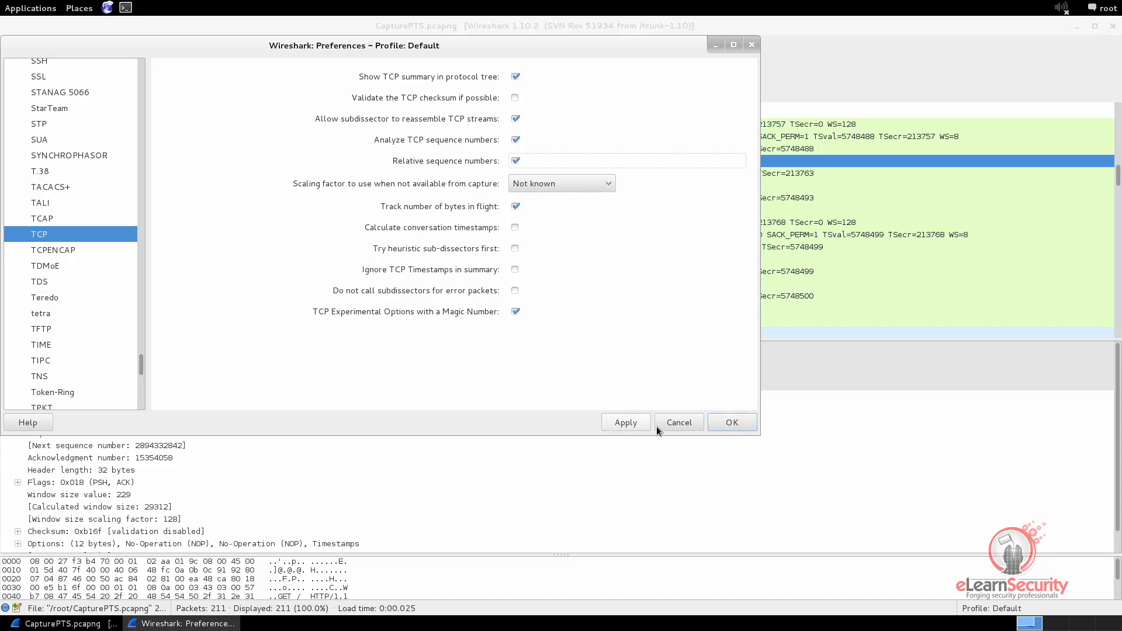
{"action": "left_click", "coordinate": [624, 422]}
{"action": "left_click", "coordinate": [733, 422]}
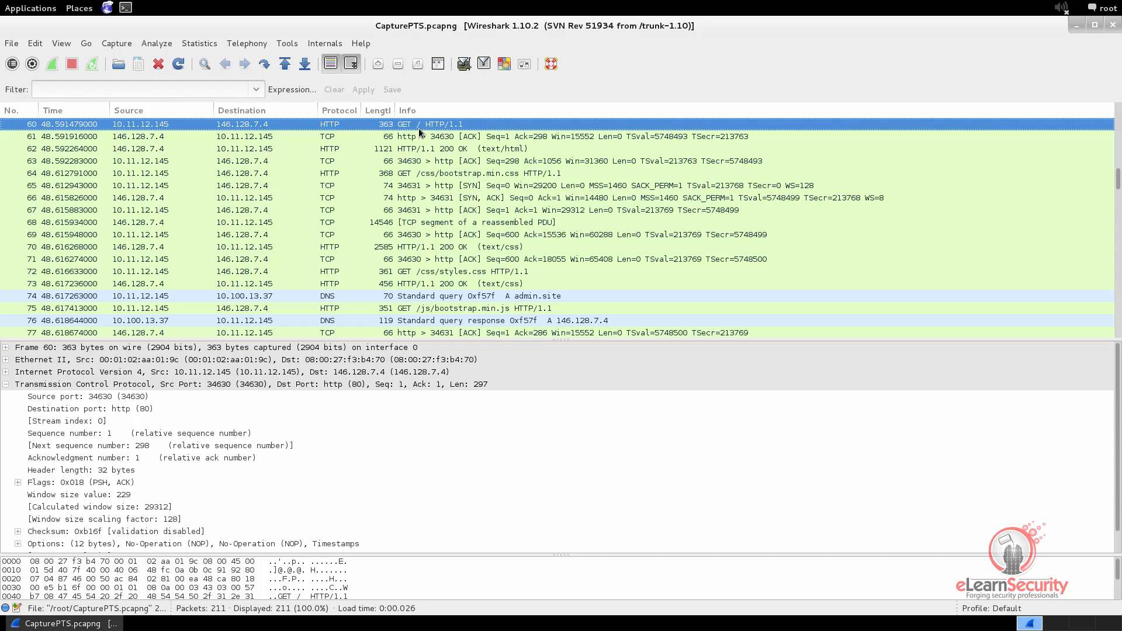
{"action": "scroll", "coordinate": [419, 132], "scroll_direction": "up", "scroll_amount": 2}
{"action": "left_click", "coordinate": [422, 148]}
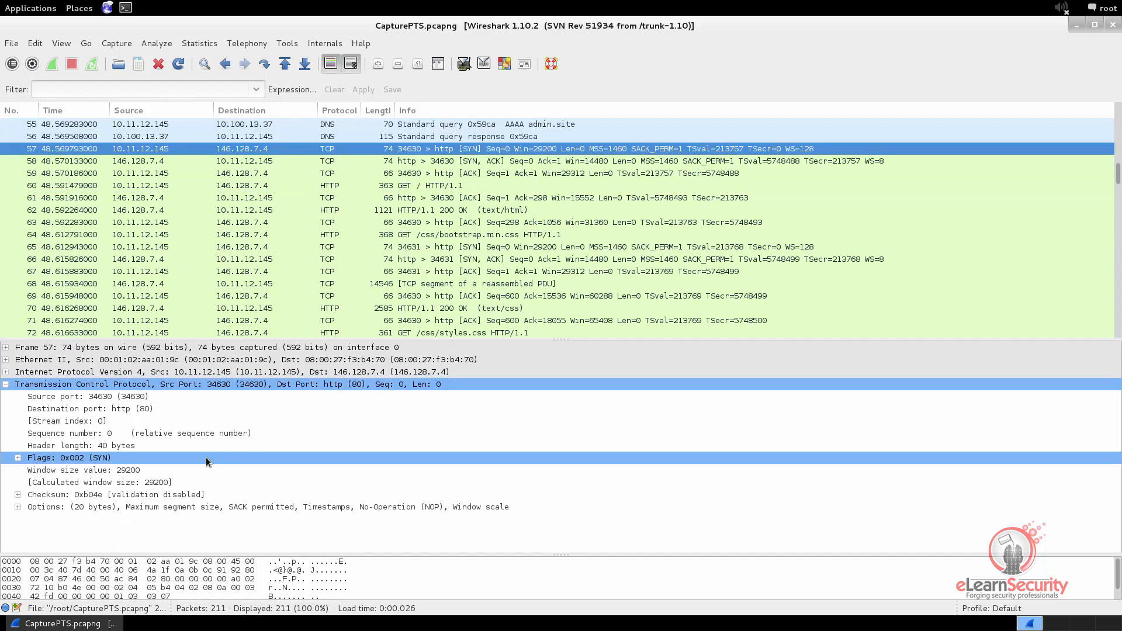
Review the relative sequence and acknowledgment numbers of handshake packets 57 to 59 and the HTTP GET packet 60
{"action": "left_click", "coordinate": [148, 433]}
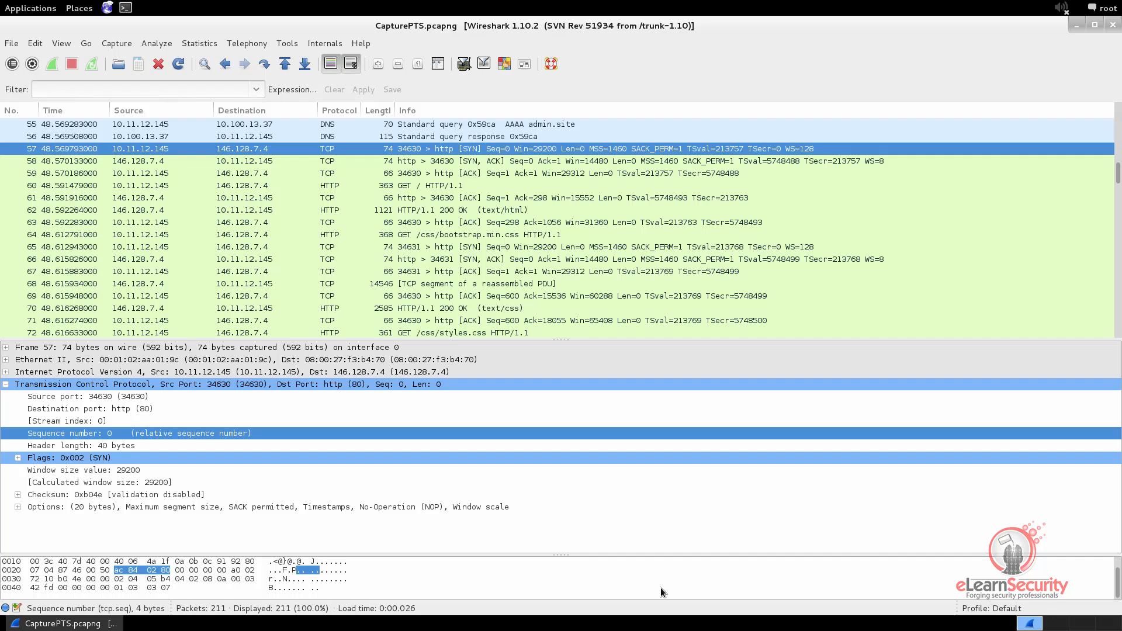
{"action": "left_click", "coordinate": [479, 159]}
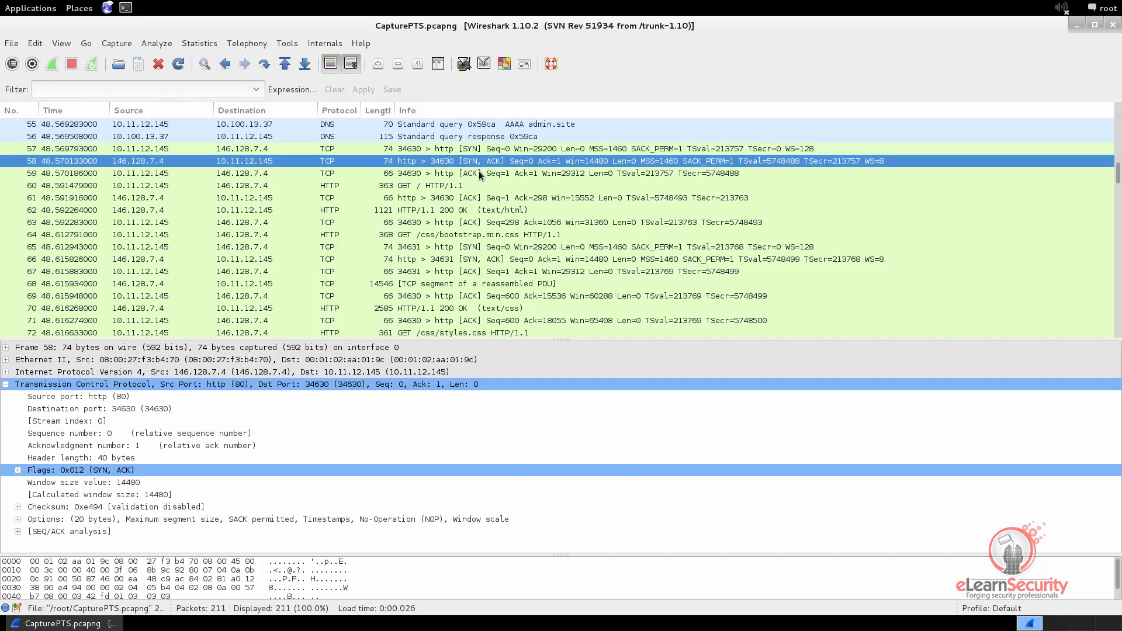
{"action": "left_click", "coordinate": [478, 172]}
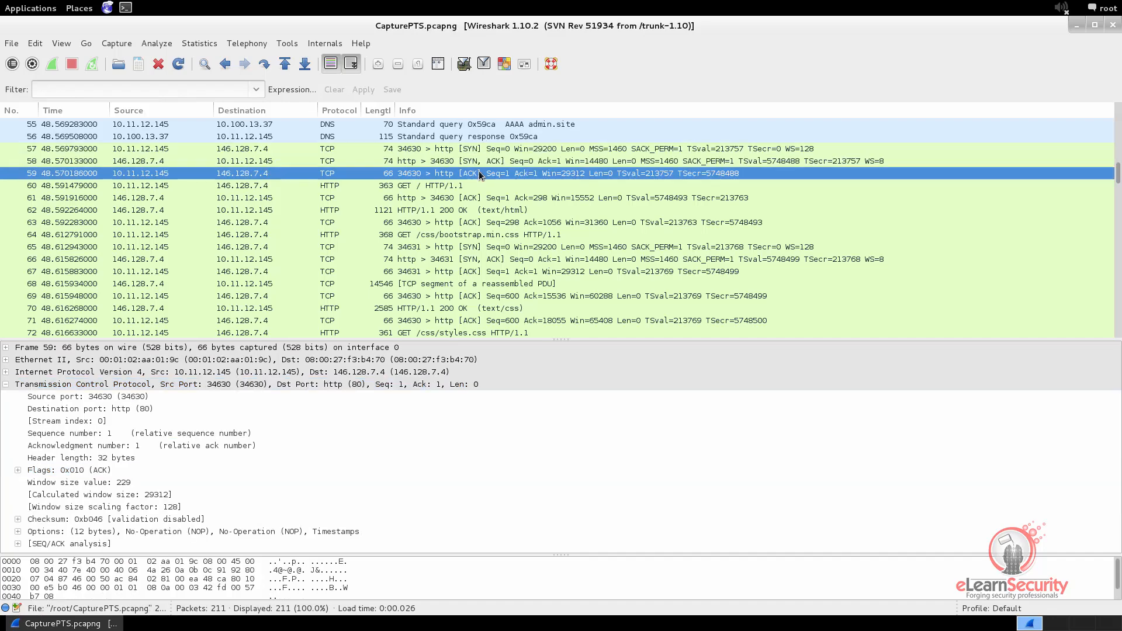
{"action": "left_click", "coordinate": [422, 185]}
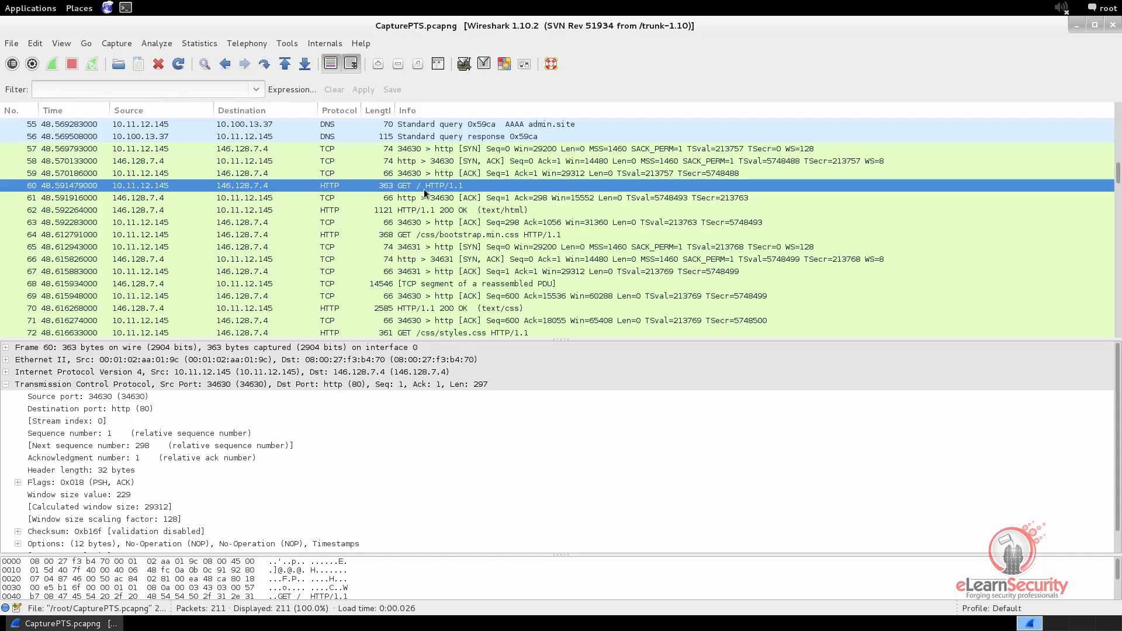
{"action": "left_click", "coordinate": [416, 151]}
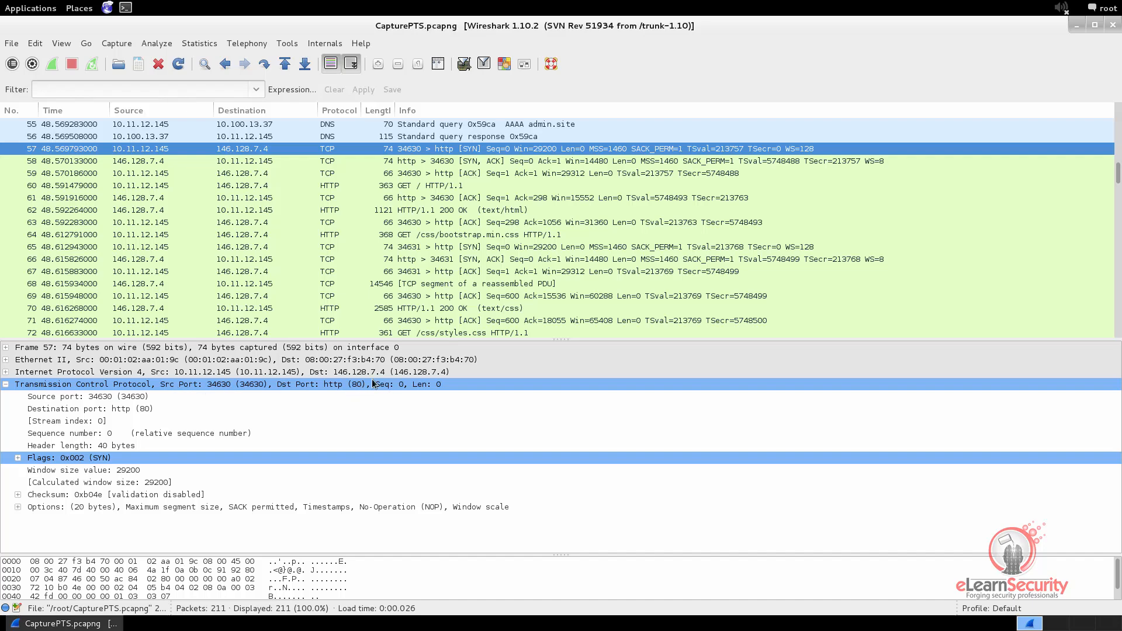
{"action": "left_click", "coordinate": [415, 160]}
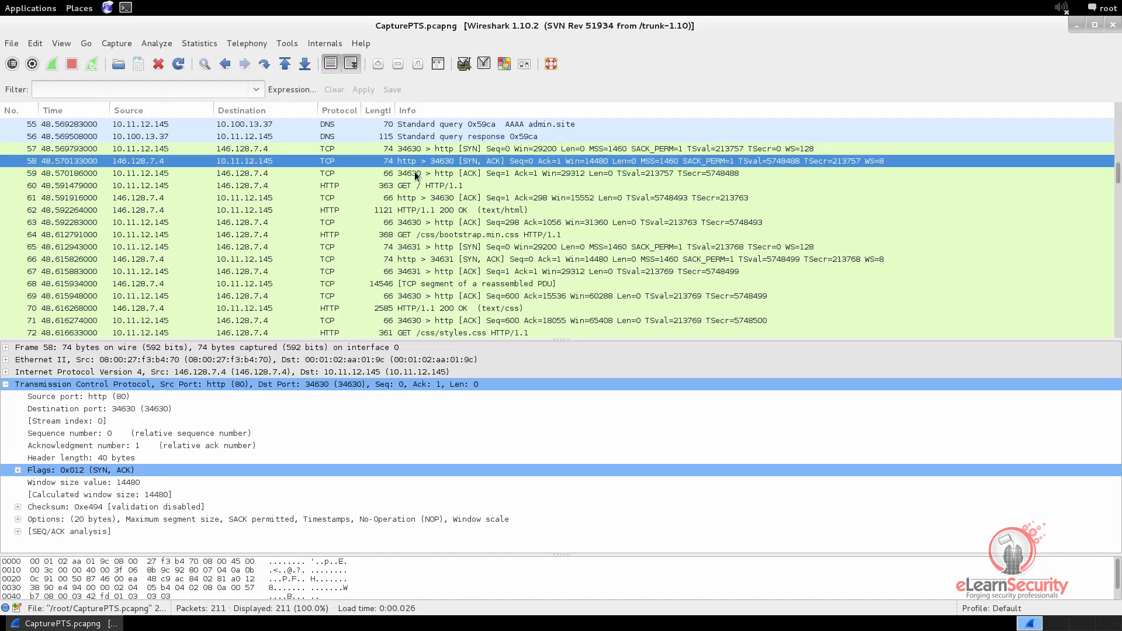
{"action": "left_click", "coordinate": [416, 174]}
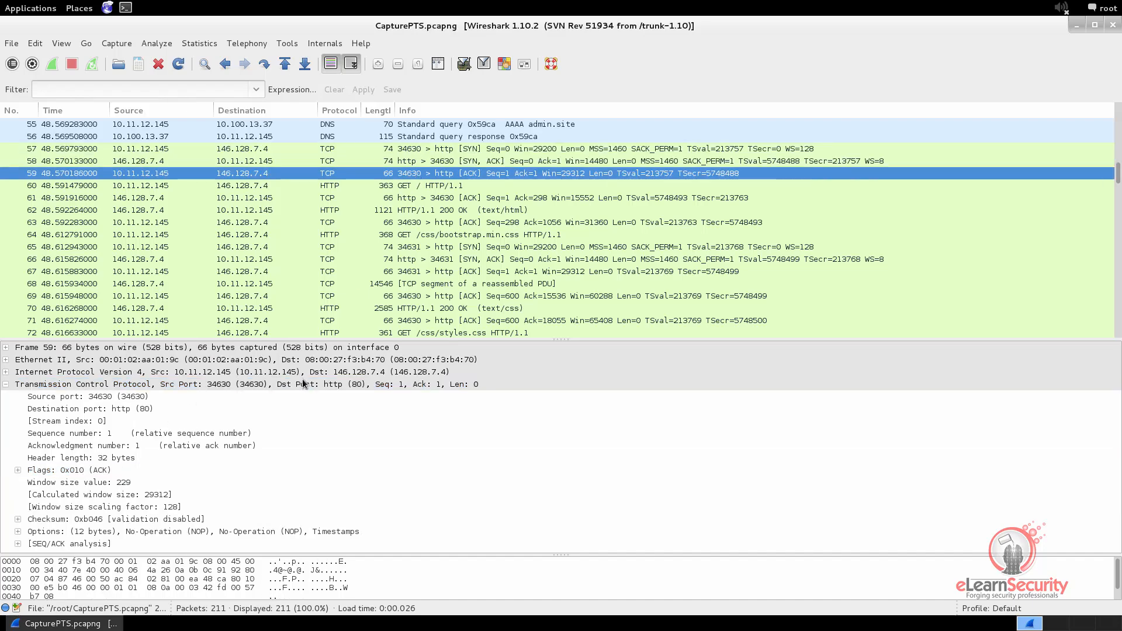
For HTTP GET packet 60, collapse the TCP details and expand the Hypertext Transfer Protocol section with its request line
{"action": "left_click", "coordinate": [408, 187]}
{"action": "left_click", "coordinate": [226, 384]}
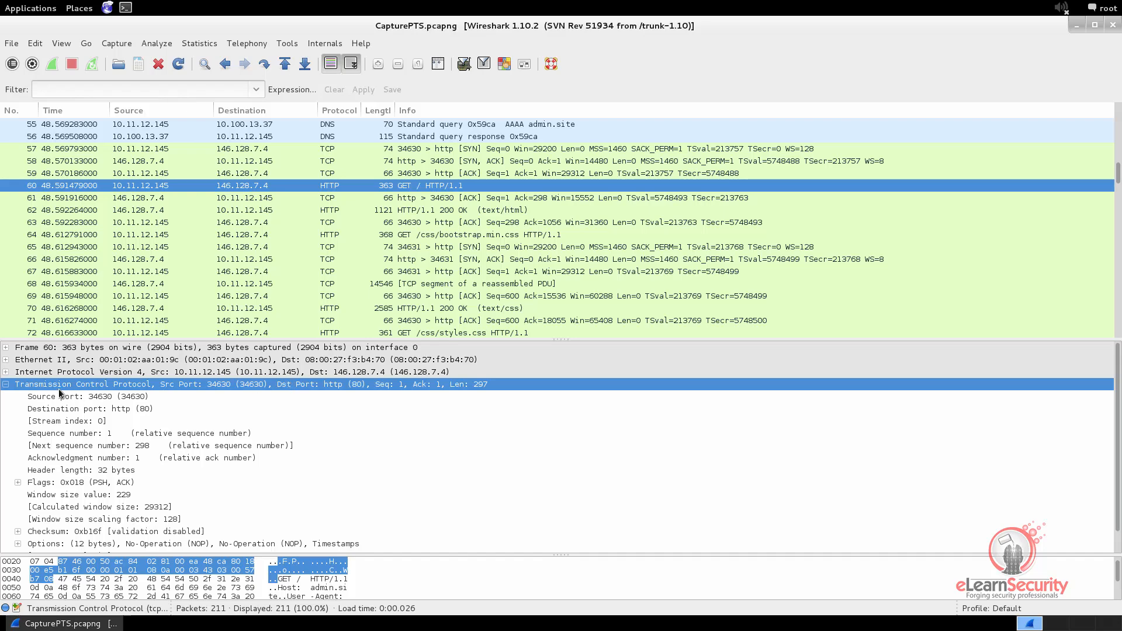
{"action": "left_click", "coordinate": [6, 385]}
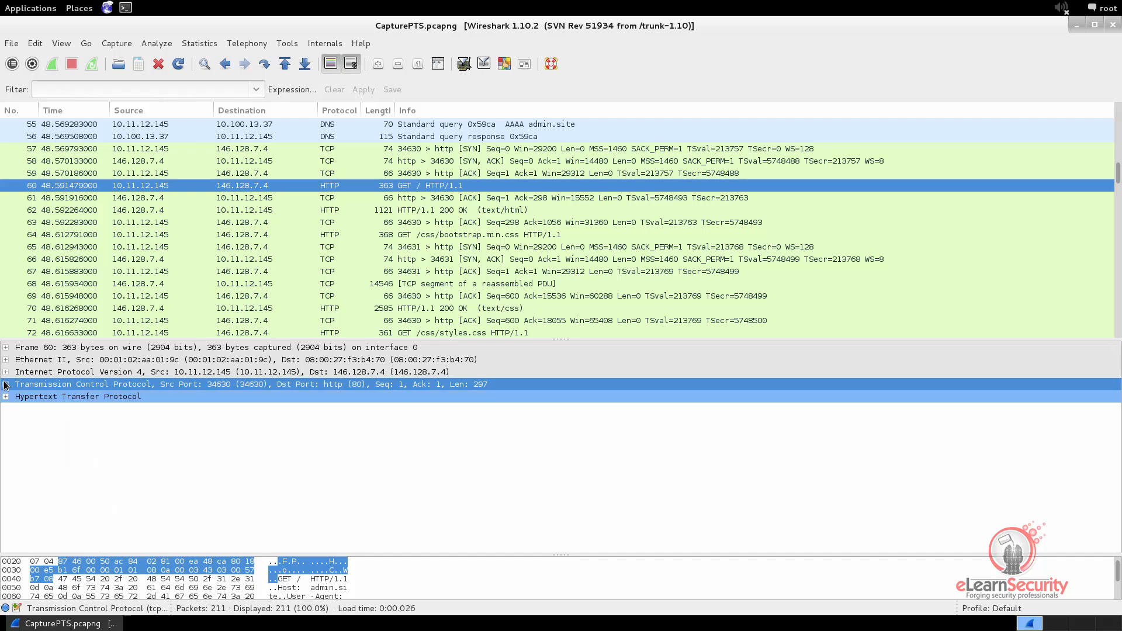
{"action": "left_click", "coordinate": [5, 397]}
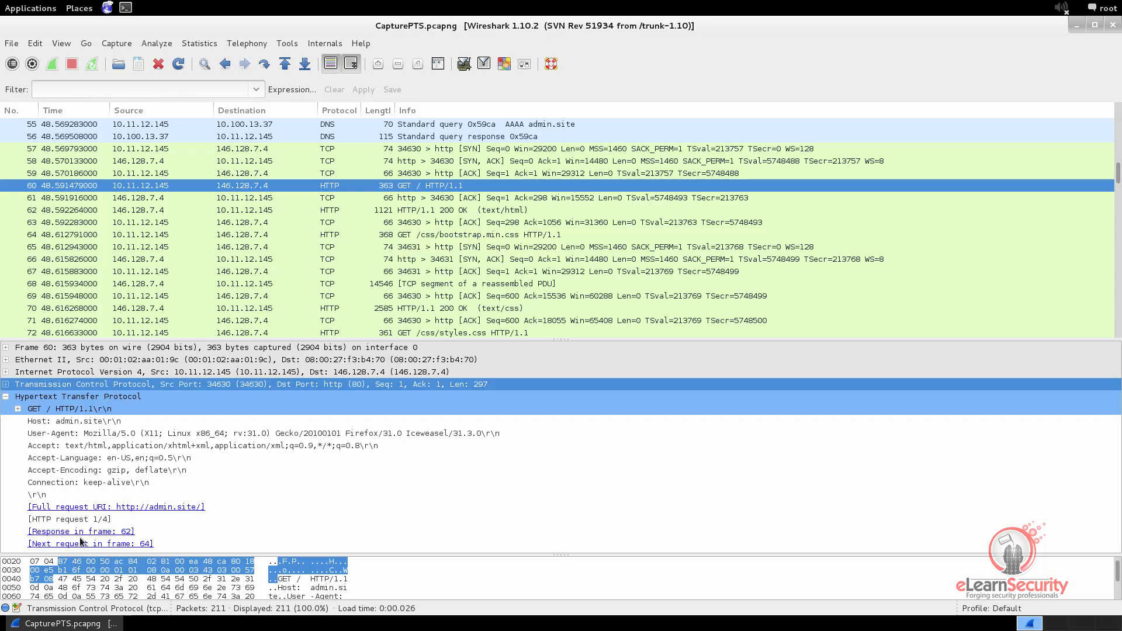
{"action": "left_click", "coordinate": [18, 410]}
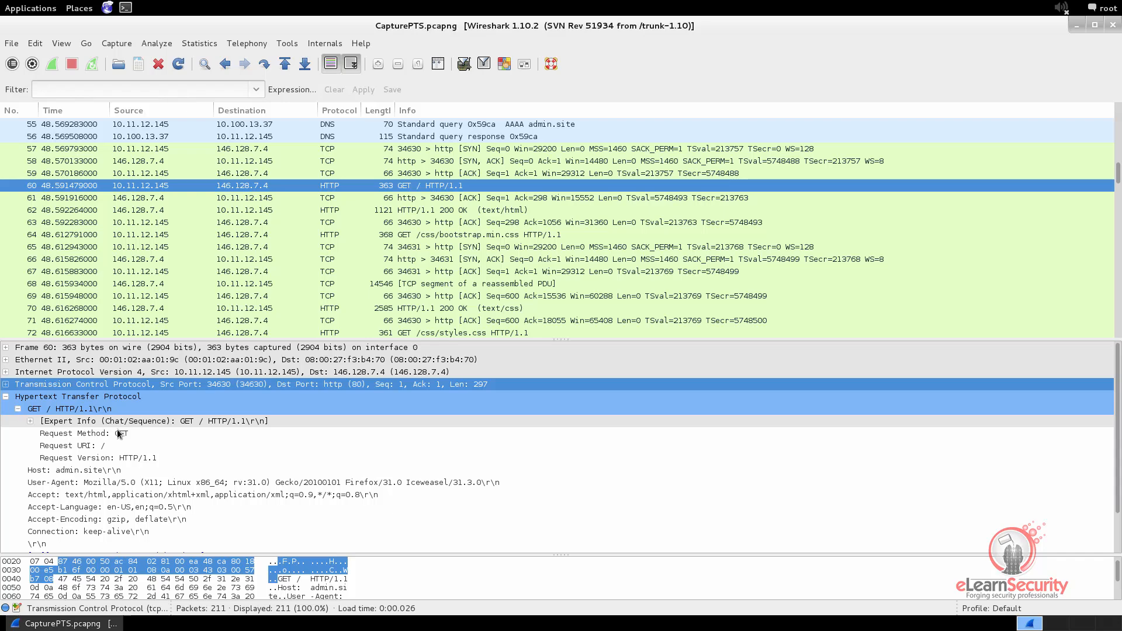
Examine packet 60's HTTP request fields one by one, from Request Method, URI and Version through Host and User-Agent to Connection
{"action": "left_click", "coordinate": [82, 436]}
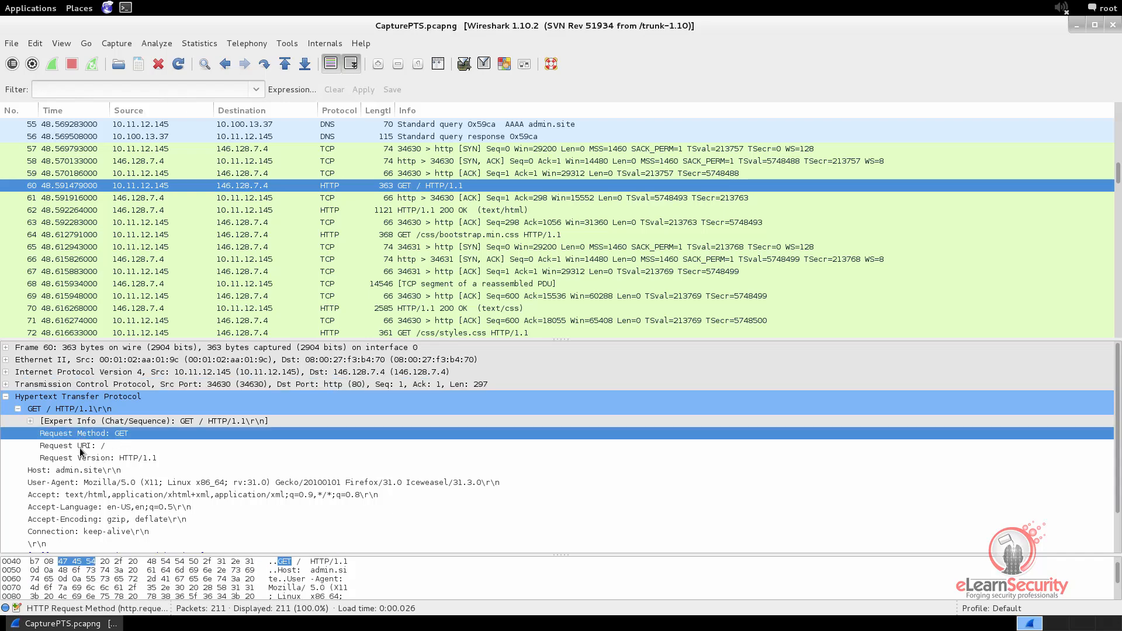
{"action": "left_click", "coordinate": [83, 447]}
{"action": "left_click", "coordinate": [82, 459]}
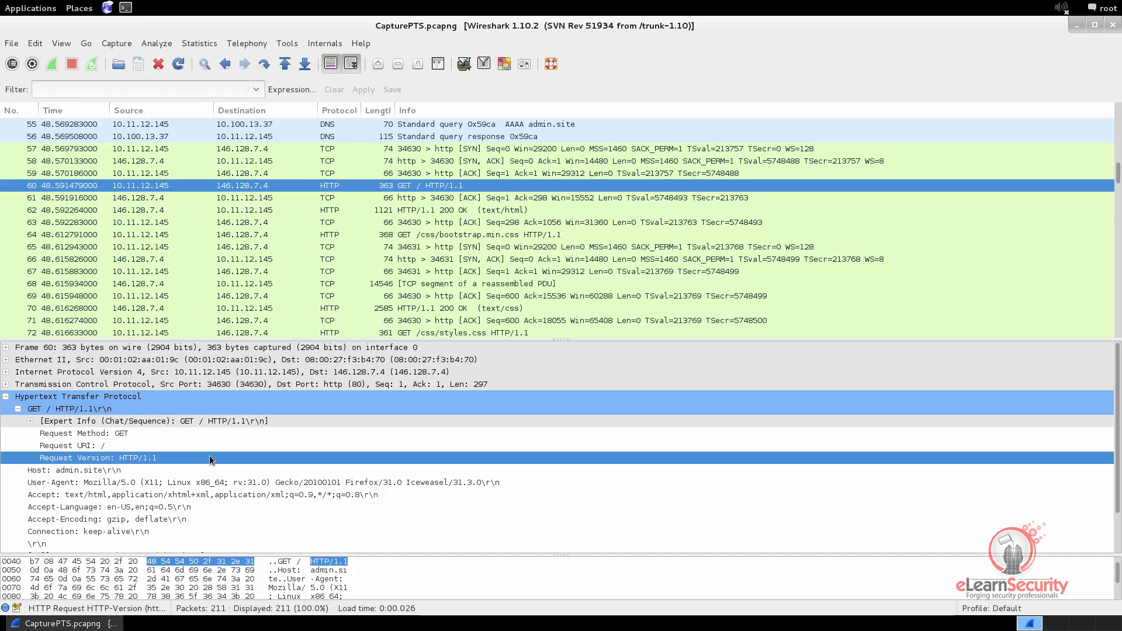
{"action": "left_click", "coordinate": [99, 471]}
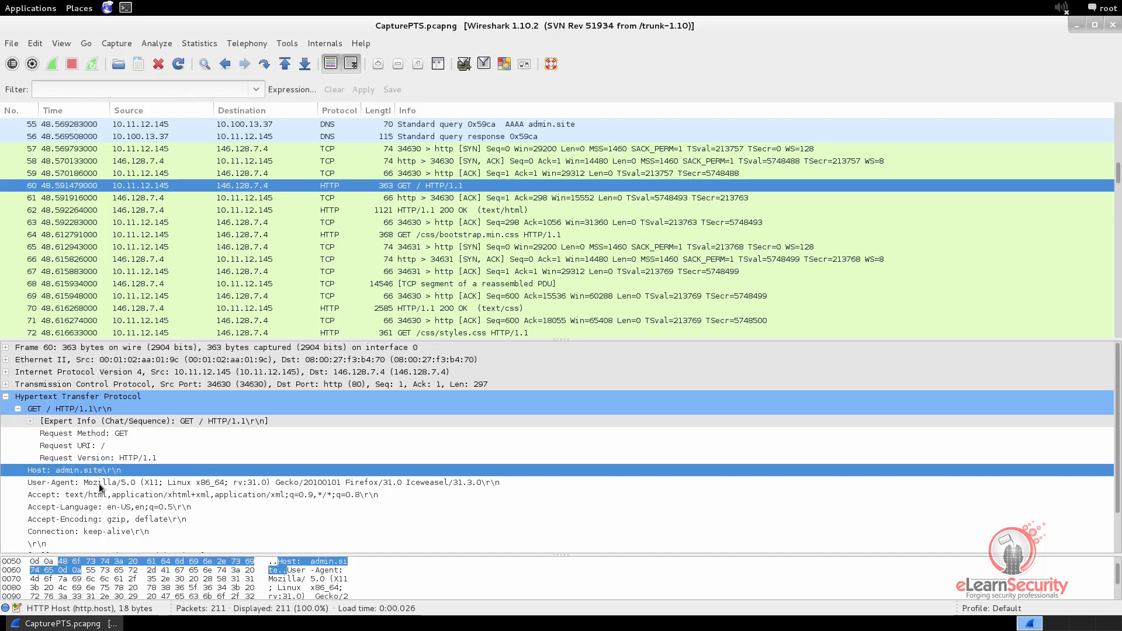
{"action": "left_click", "coordinate": [102, 485]}
{"action": "left_click", "coordinate": [103, 494]}
{"action": "left_click", "coordinate": [103, 507]}
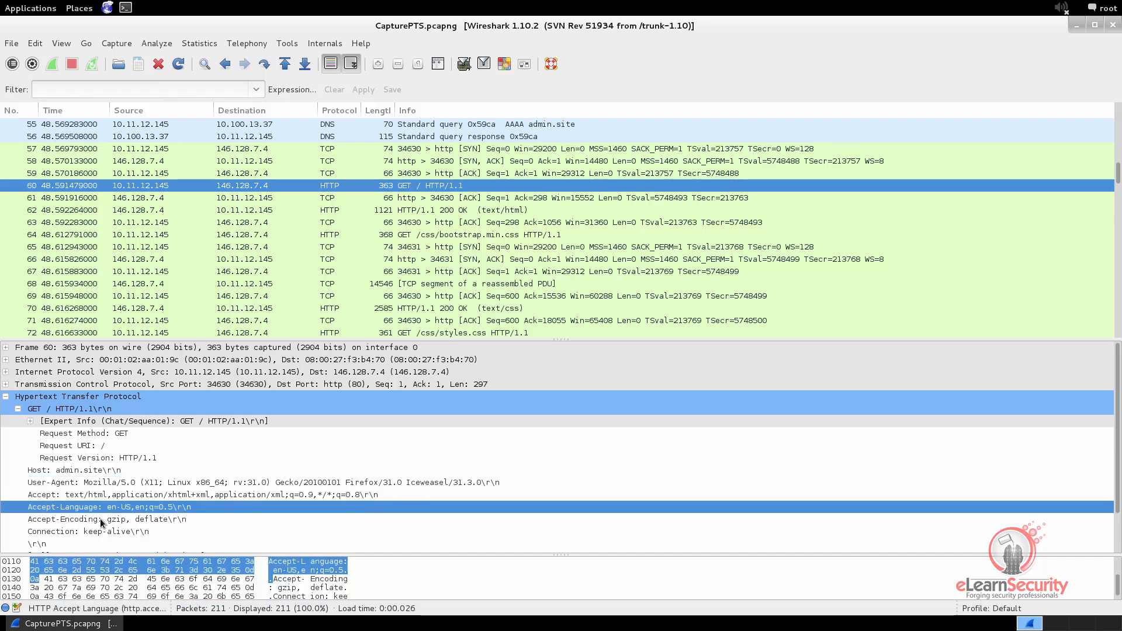
{"action": "left_click", "coordinate": [100, 521]}
{"action": "left_click", "coordinate": [98, 532]}
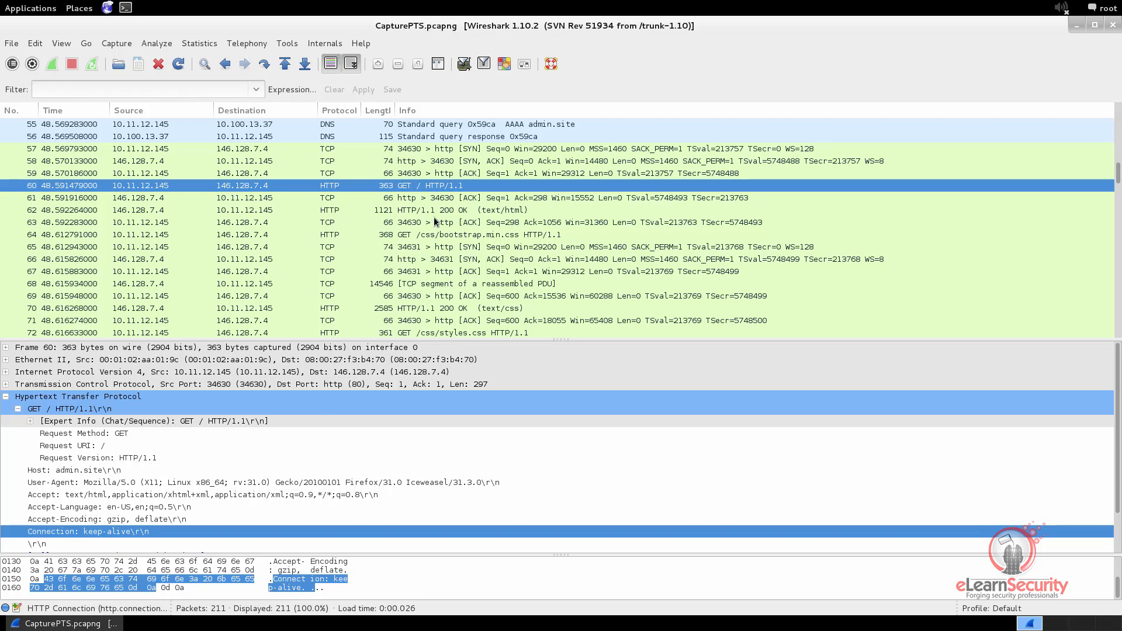
Check the server's ACK in packet 61 and read all HTTP headers of the 200 OK response in packet 62
{"action": "left_click", "coordinate": [437, 199]}
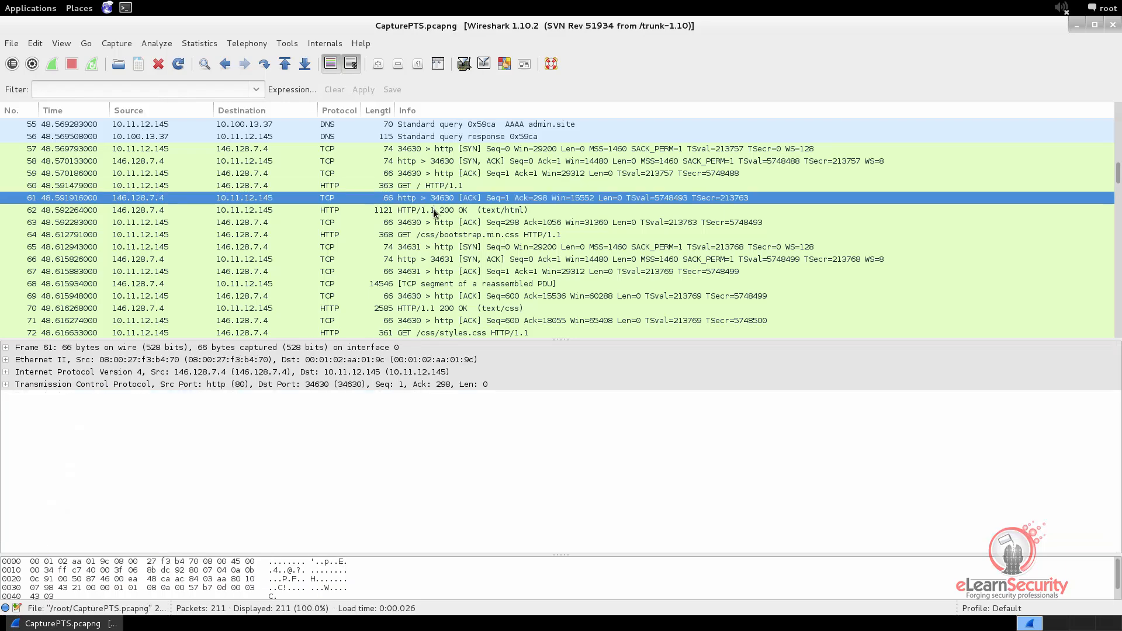
{"action": "left_click", "coordinate": [434, 212]}
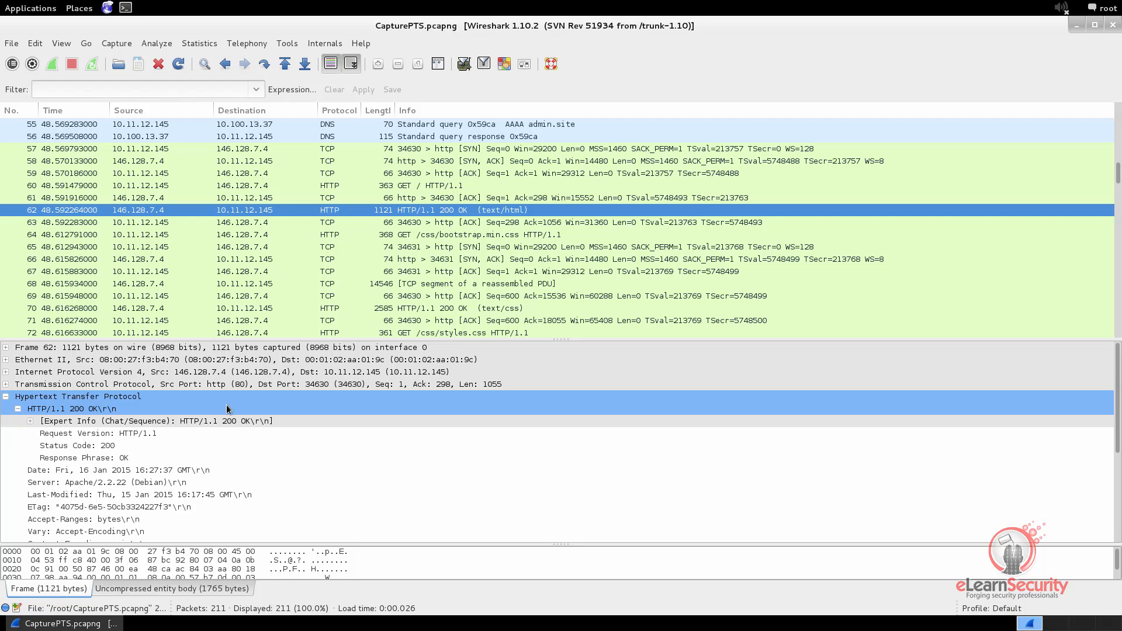
{"action": "scroll", "coordinate": [48, 477], "scroll_direction": "down", "scroll_amount": 1}
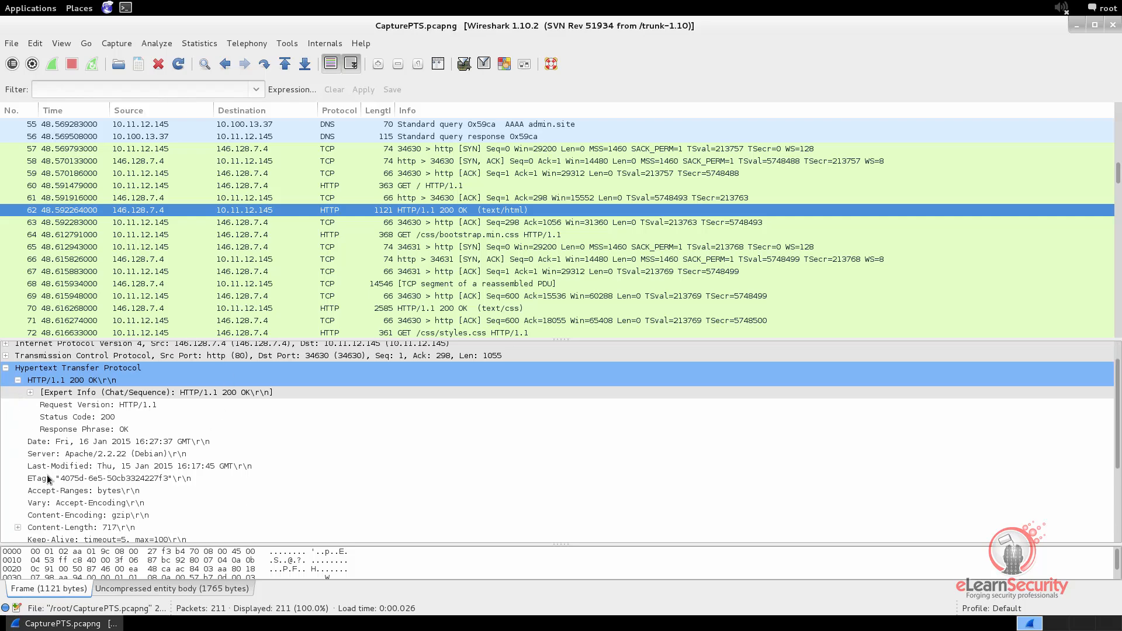
{"action": "scroll", "coordinate": [59, 482], "scroll_direction": "down", "scroll_amount": 4}
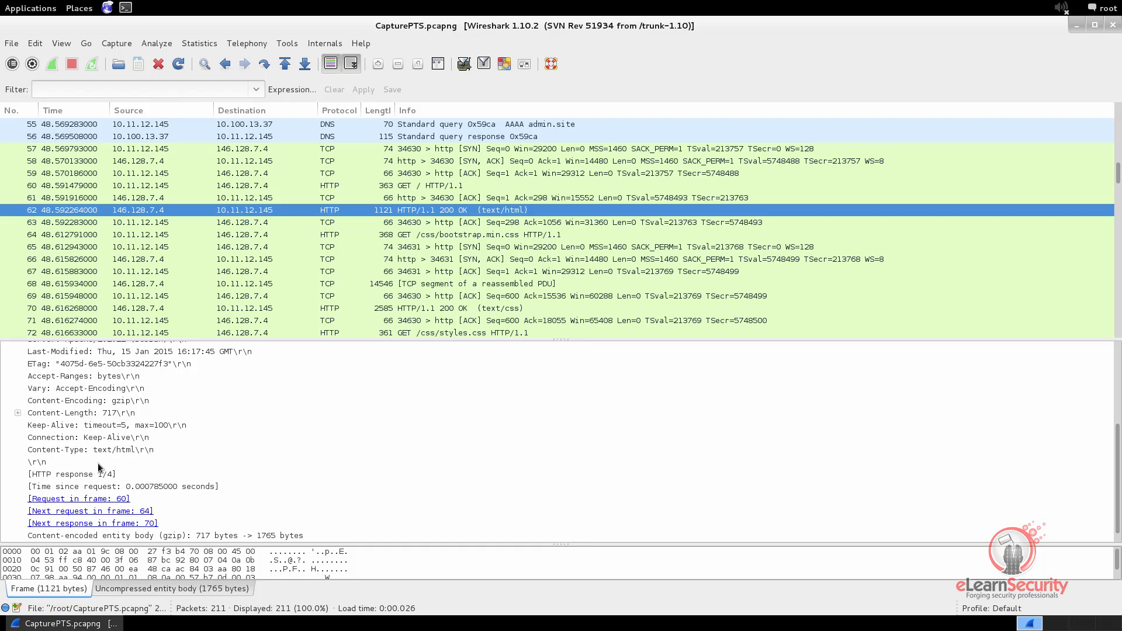
Inspect the GET request for /css/bootstrap.min.css in packet 64 and its text/css response in packet 70
{"action": "left_click", "coordinate": [419, 235]}
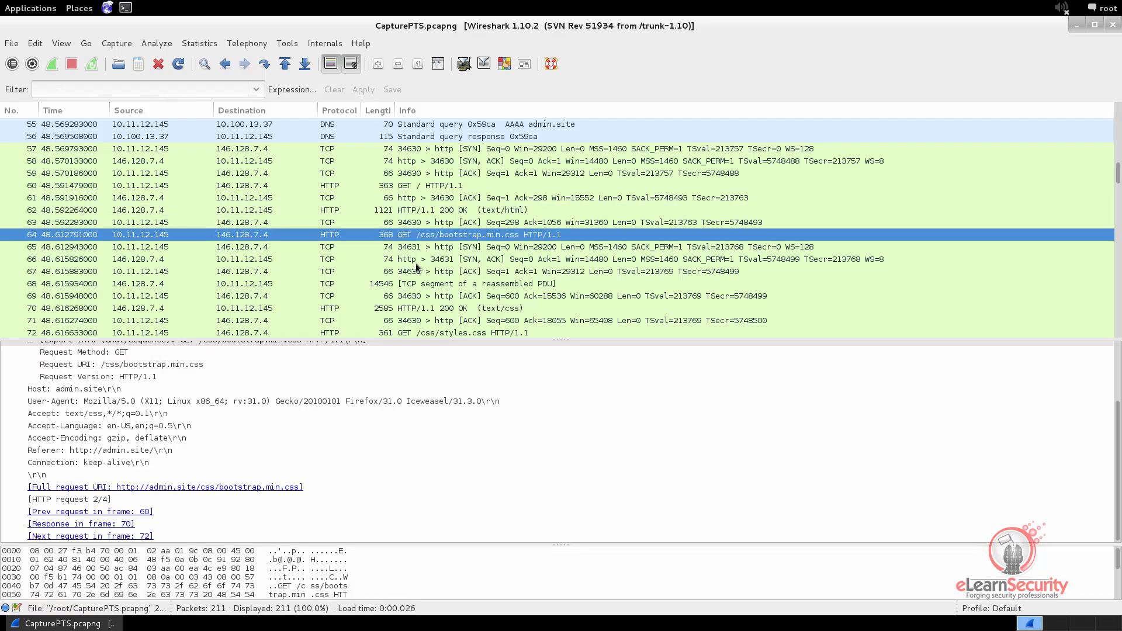
{"action": "left_click", "coordinate": [420, 309]}
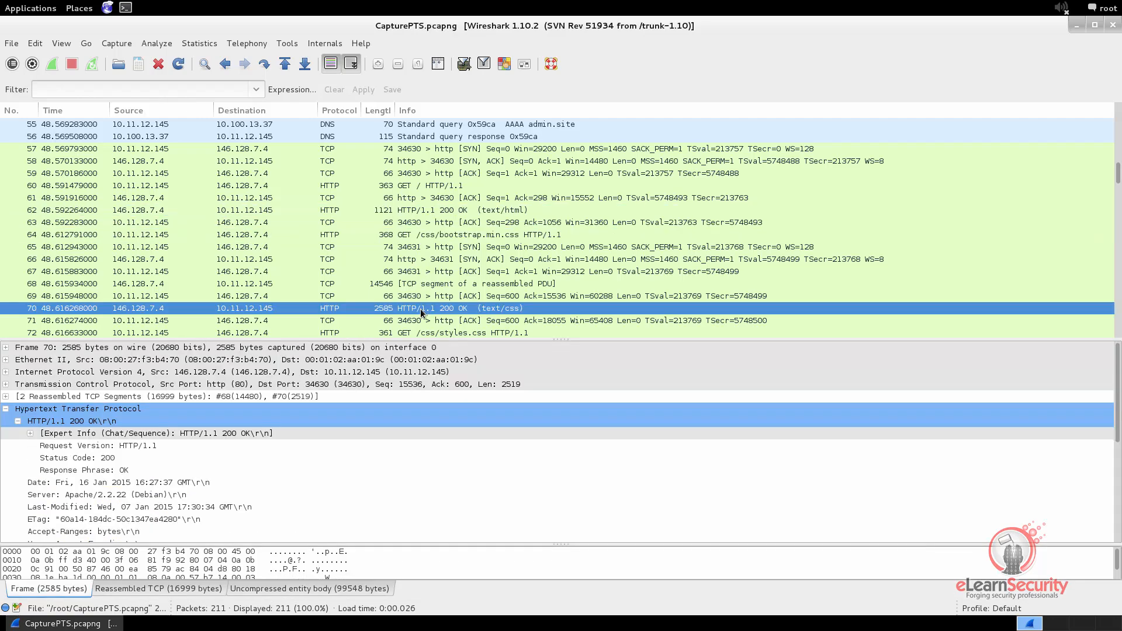
{"action": "left_click", "coordinate": [427, 237]}
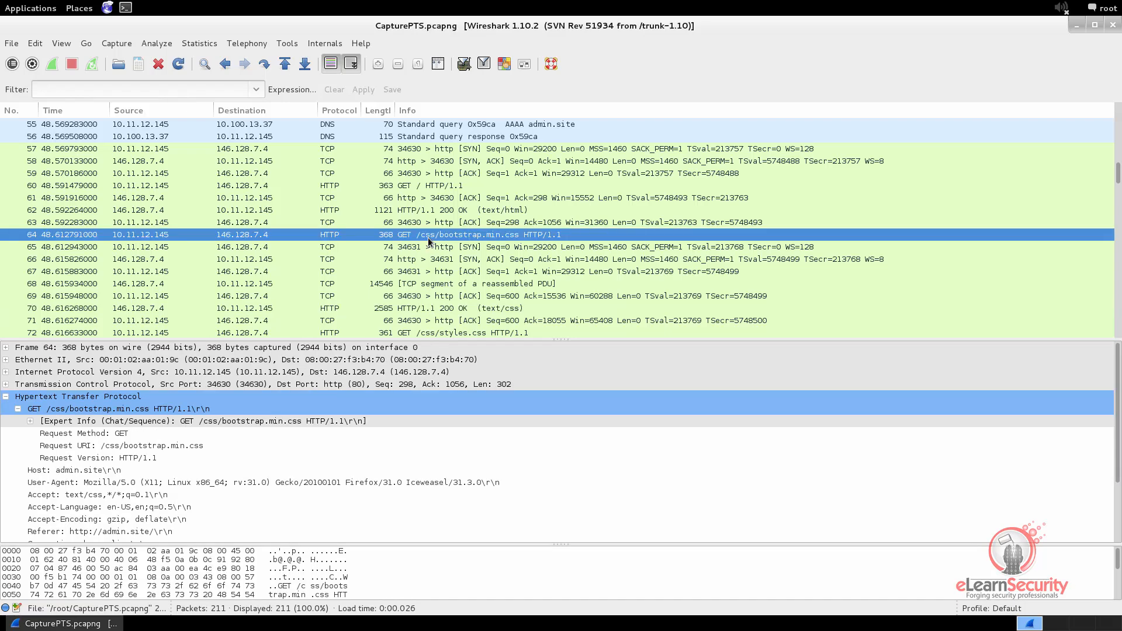
Follow the TCP stream of HTTP GET packet 60 and maximize the stream window
{"action": "left_click", "coordinate": [415, 186]}
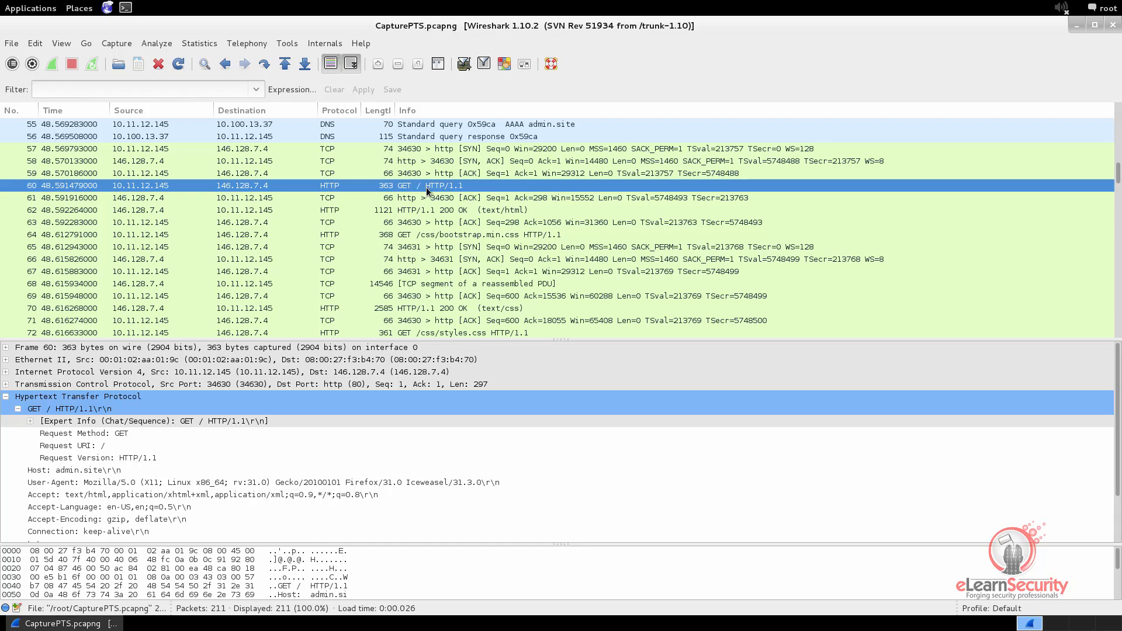
{"action": "right_click", "coordinate": [426, 190]}
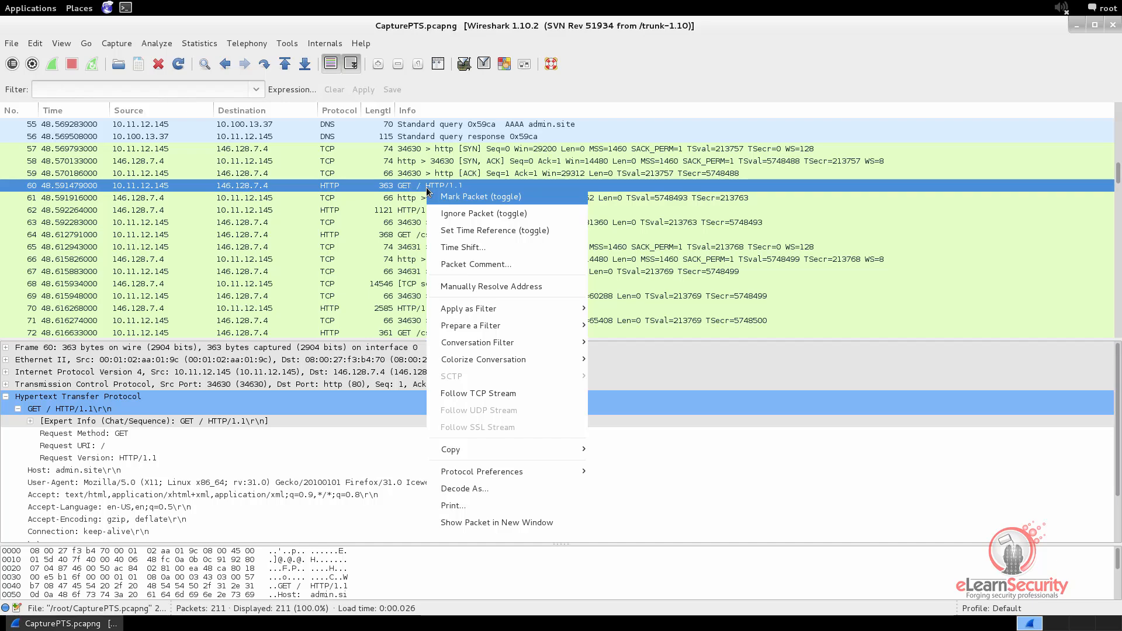
{"action": "left_click", "coordinate": [483, 394]}
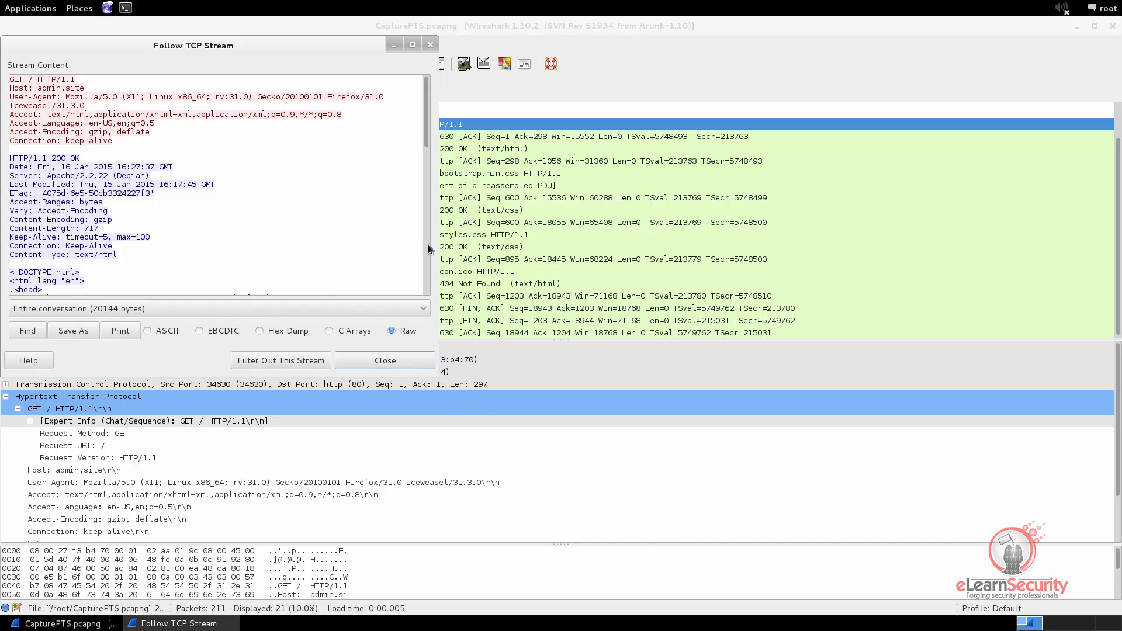
{"action": "left_click", "coordinate": [412, 45]}
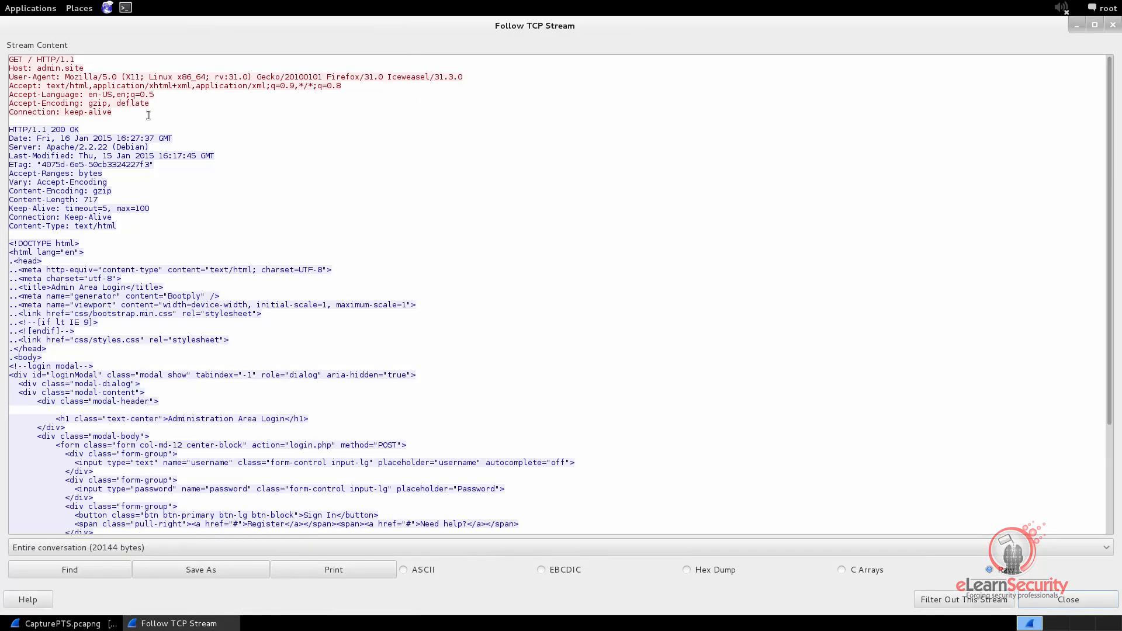
Highlight the client's GET request and the server's response in the stream content, and clear the selection
{"action": "left_click_drag", "start_coordinate": [136, 114], "coordinate": [9, 59]}
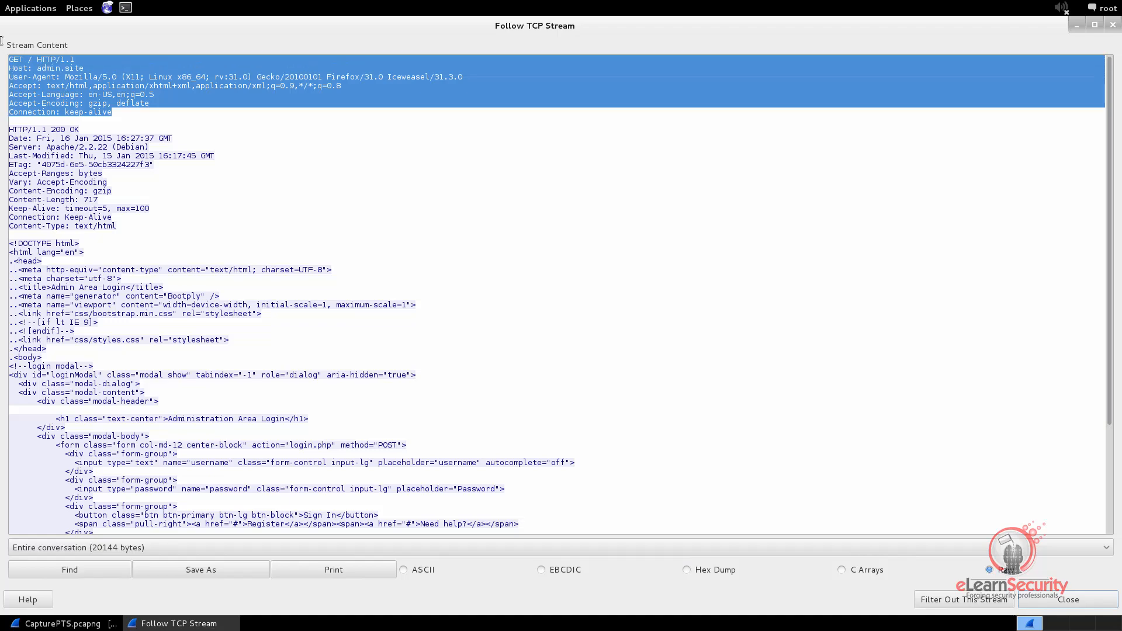
{"action": "left_click_drag", "start_coordinate": [15, 122], "coordinate": [239, 628]}
{"action": "left_click_drag", "start_coordinate": [207, 338], "coordinate": [115, 24]}
{"action": "left_click", "coordinate": [155, 114]}
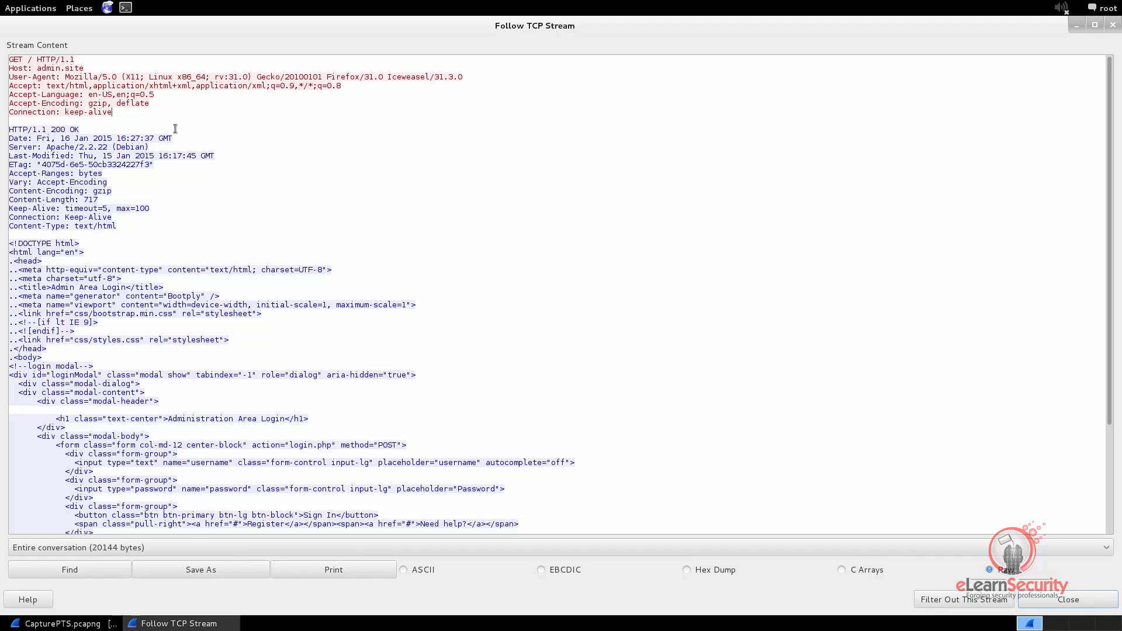
View the stream as C Arrays, Hex Dump, EBCDIC and ASCII, return it to Raw and close the stream window
{"action": "left_click", "coordinate": [841, 570]}
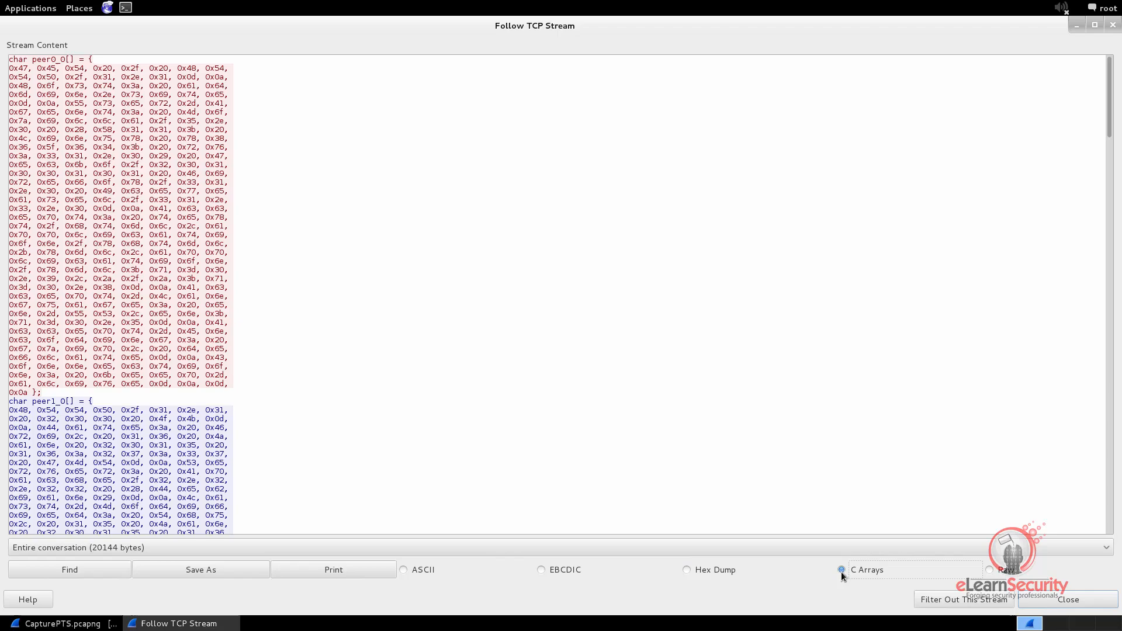
{"action": "left_click", "coordinate": [690, 570]}
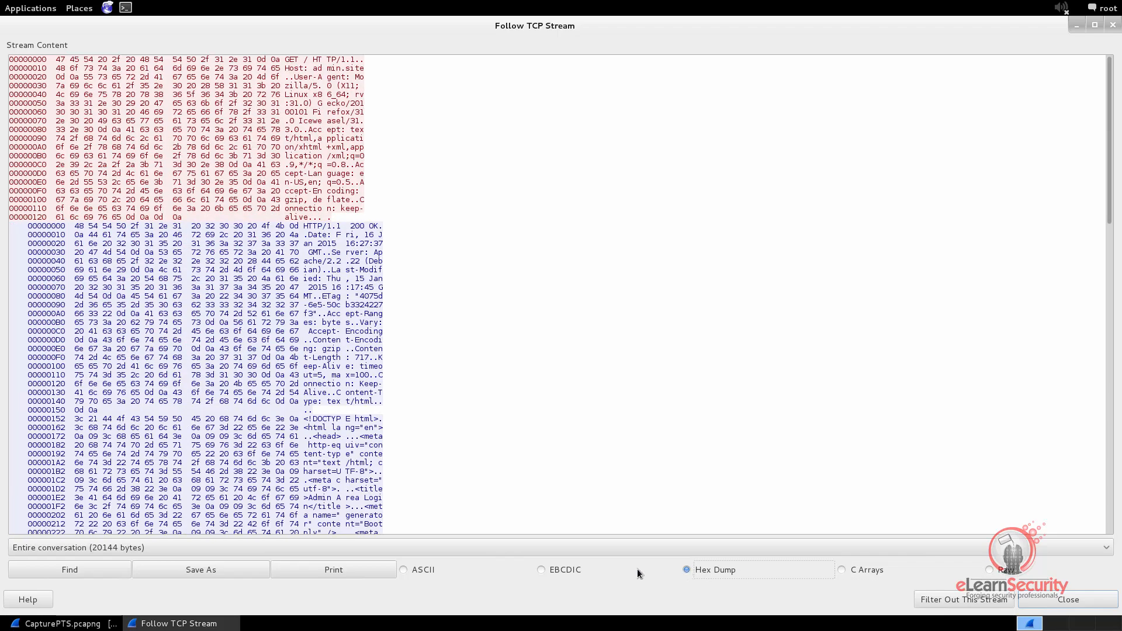
{"action": "left_click", "coordinate": [542, 570]}
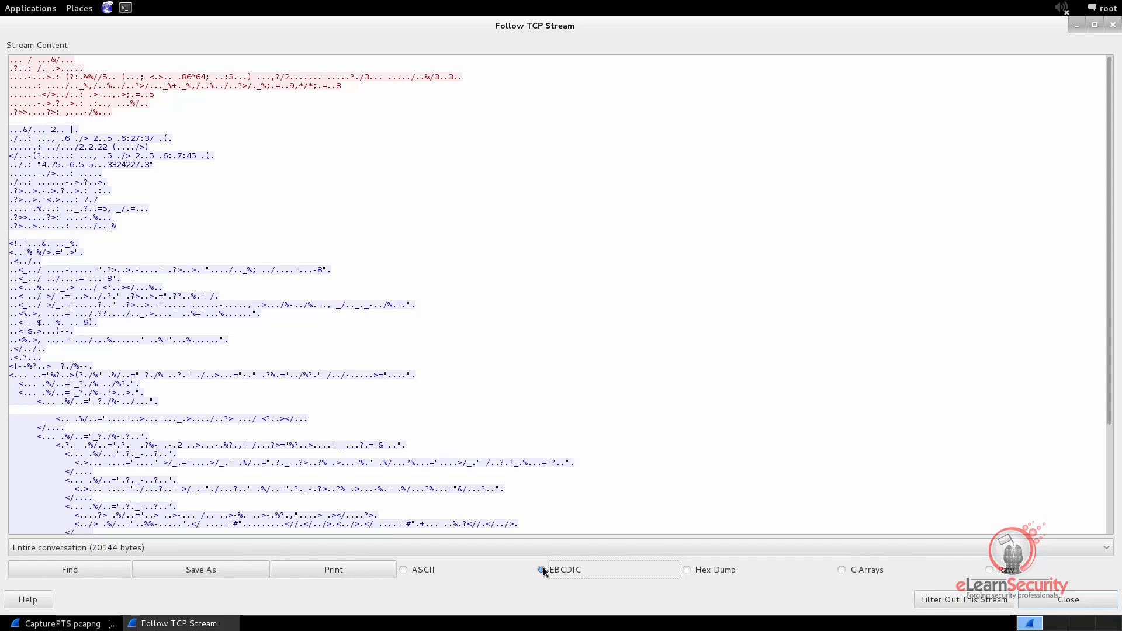
{"action": "left_click", "coordinate": [404, 571]}
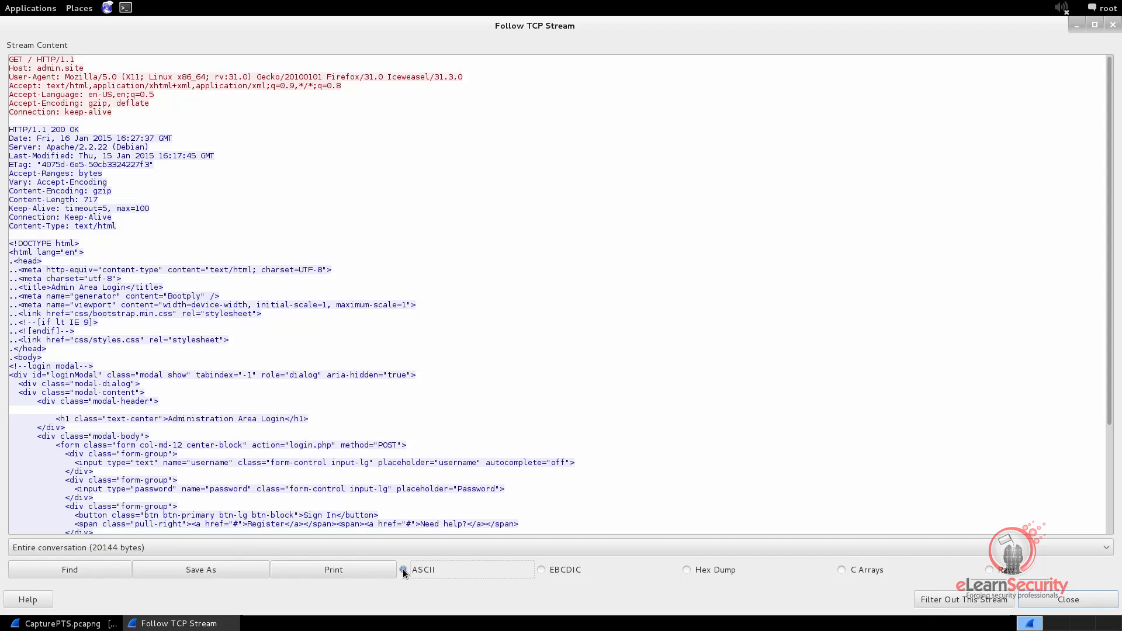
{"action": "left_click", "coordinate": [988, 569]}
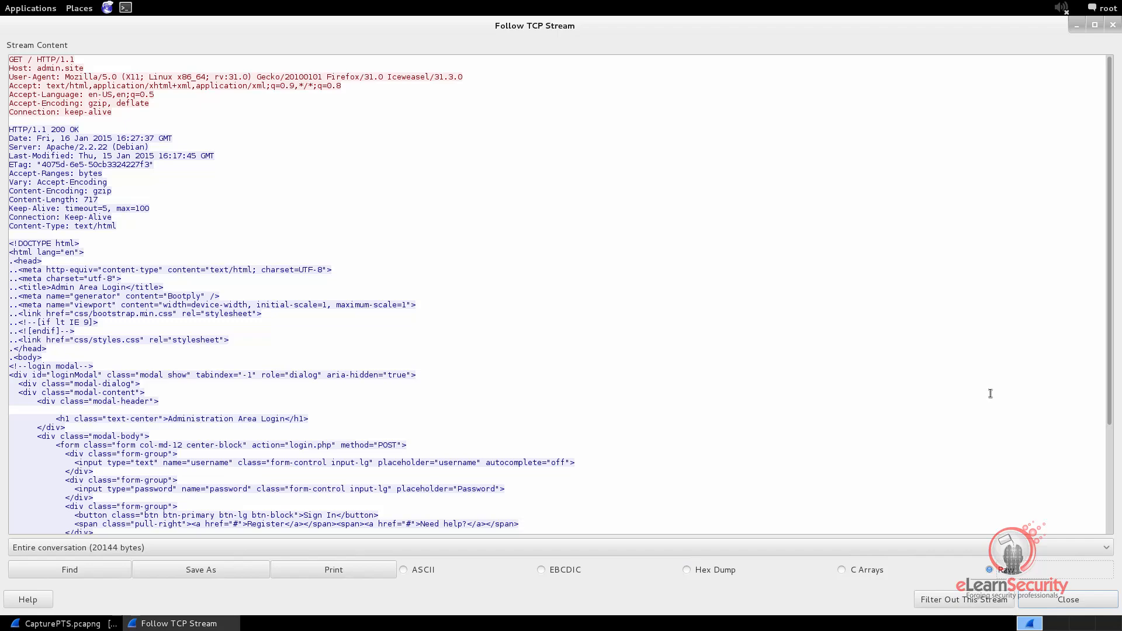
{"action": "left_click", "coordinate": [1069, 599]}
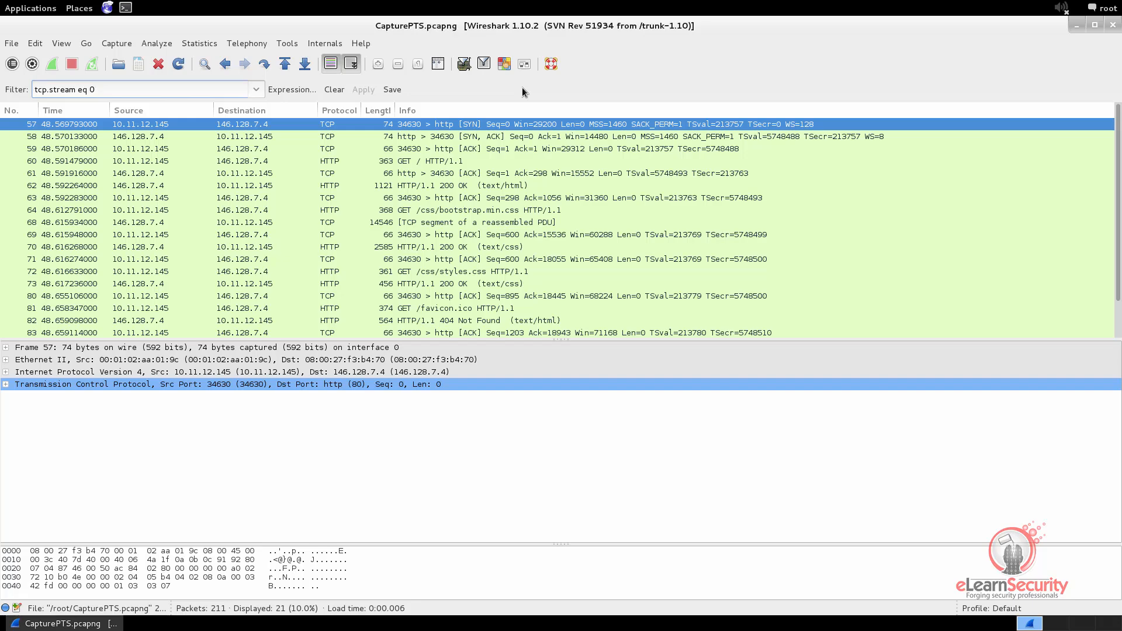
Change the display filter to tcp.stream eq 1 and apply it
{"action": "key", "text": "BackSpace"}
{"action": "type", "text": "1"}
{"action": "key", "text": "Return"}
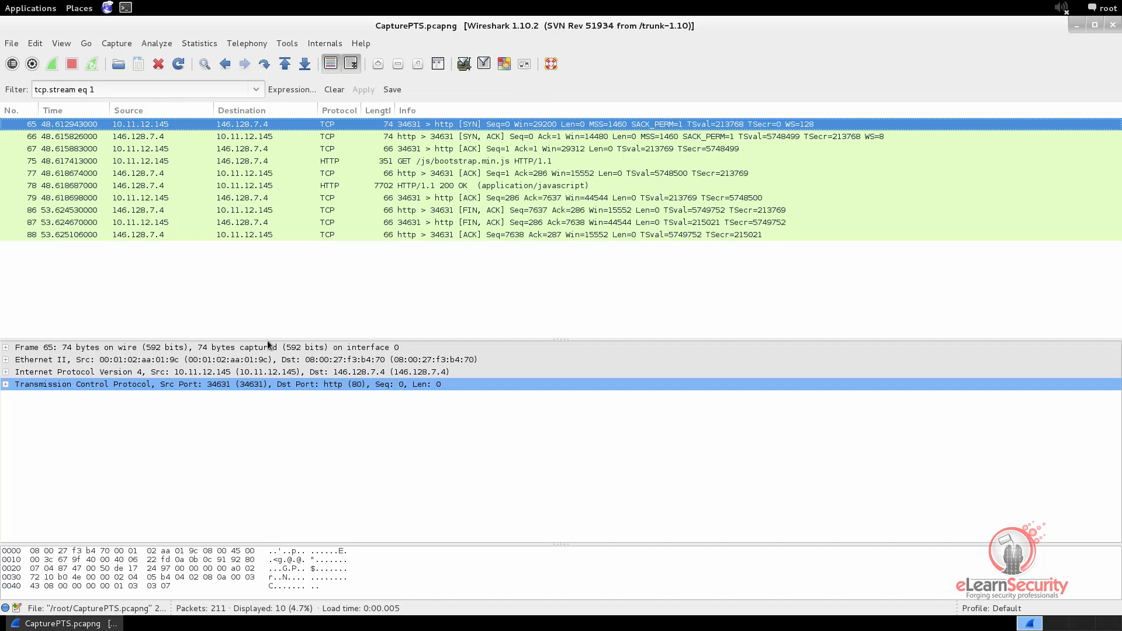
Follow the TCP stream of the application/javascript response in packet 78, move the stream window aside and close it
{"action": "right_click", "coordinate": [457, 186]}
{"action": "left_click", "coordinate": [504, 394]}
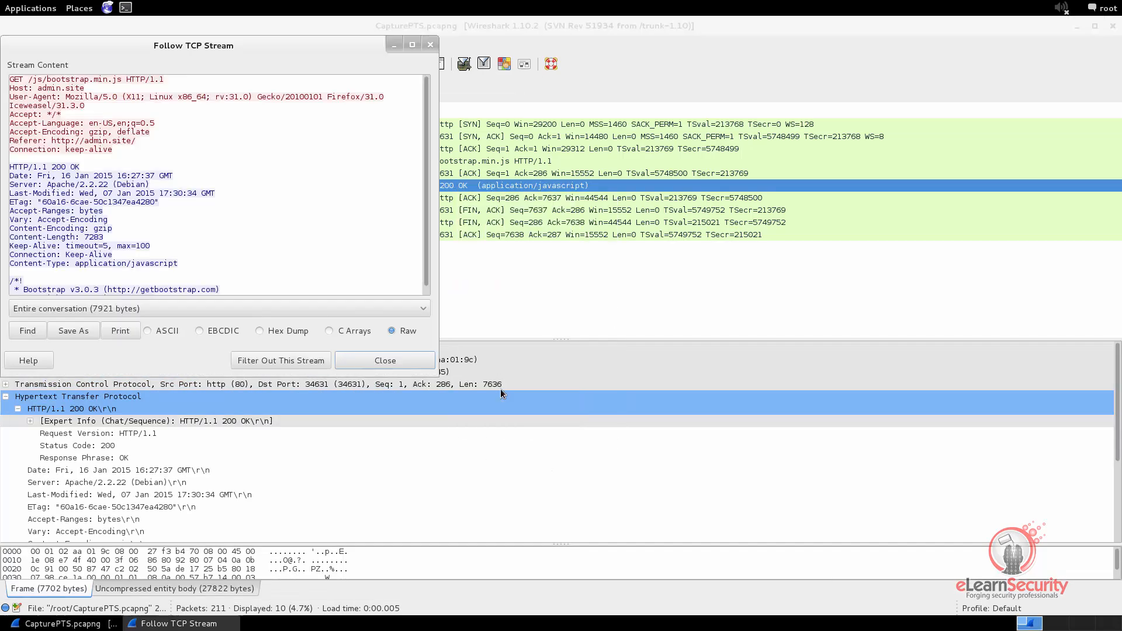
{"action": "left_click_drag", "start_coordinate": [176, 46], "coordinate": [687, 209]}
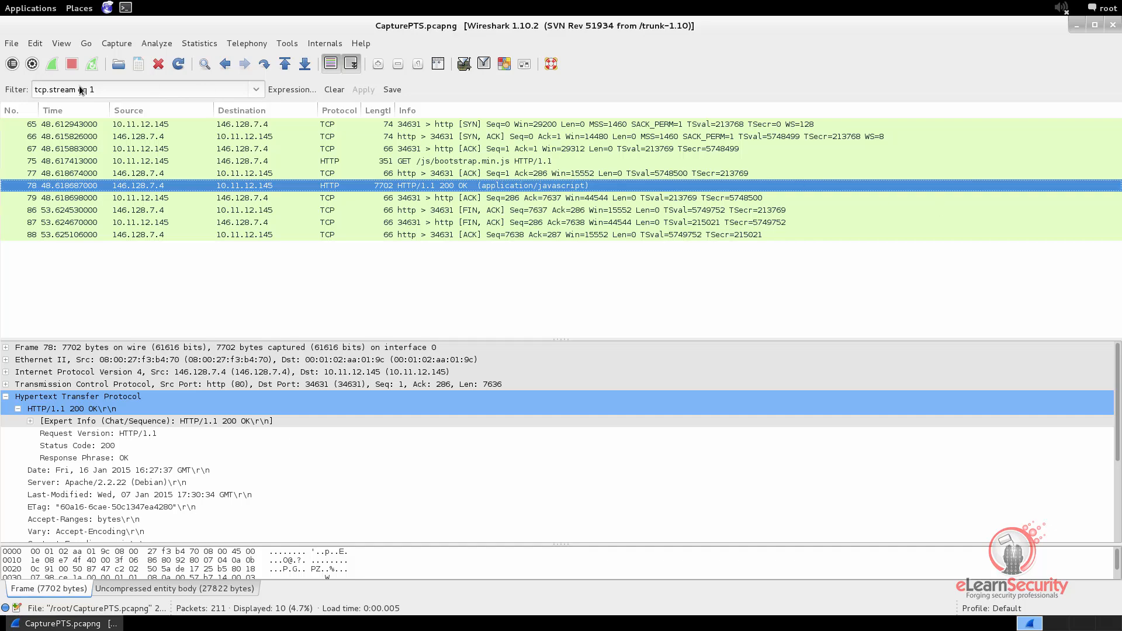
Switch the display filter back to tcp.stream eq 0, and return it to tcp.stream eq 1
{"action": "left_click", "coordinate": [94, 89]}
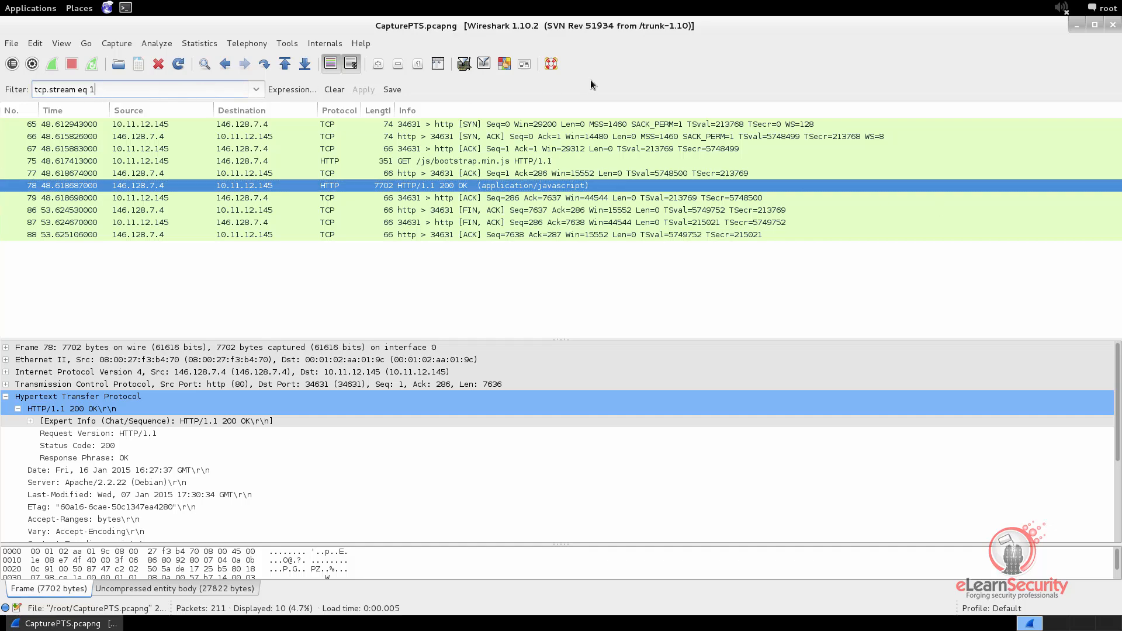
{"action": "key", "text": "BackSpace"}
{"action": "type", "text": "0"}
{"action": "key", "text": "Return"}
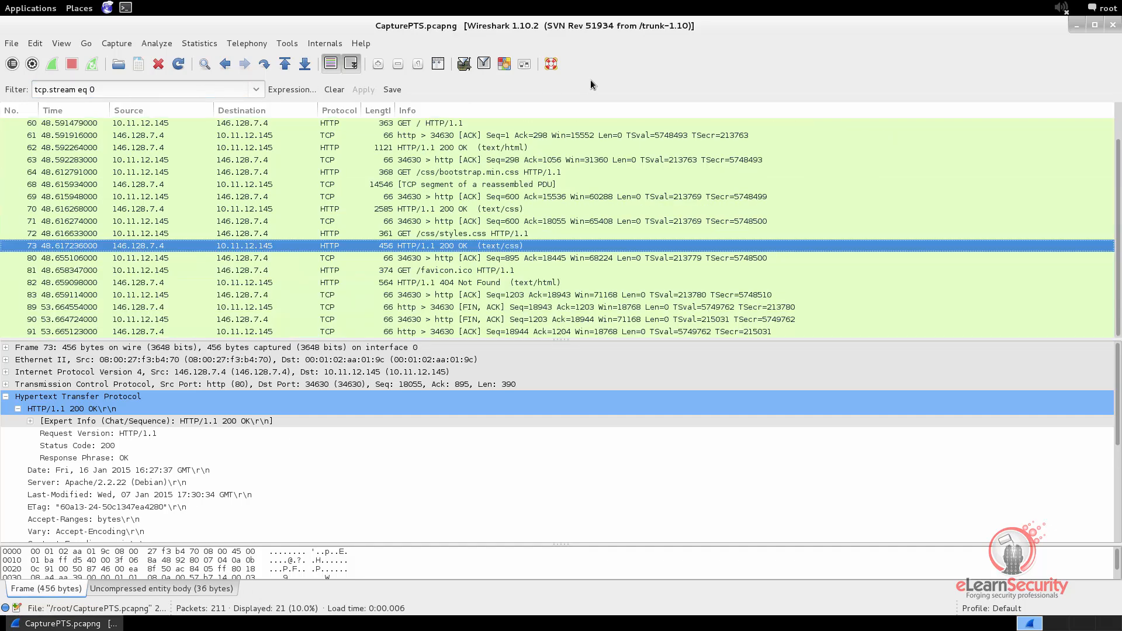
{"action": "left_click", "coordinate": [125, 89]}
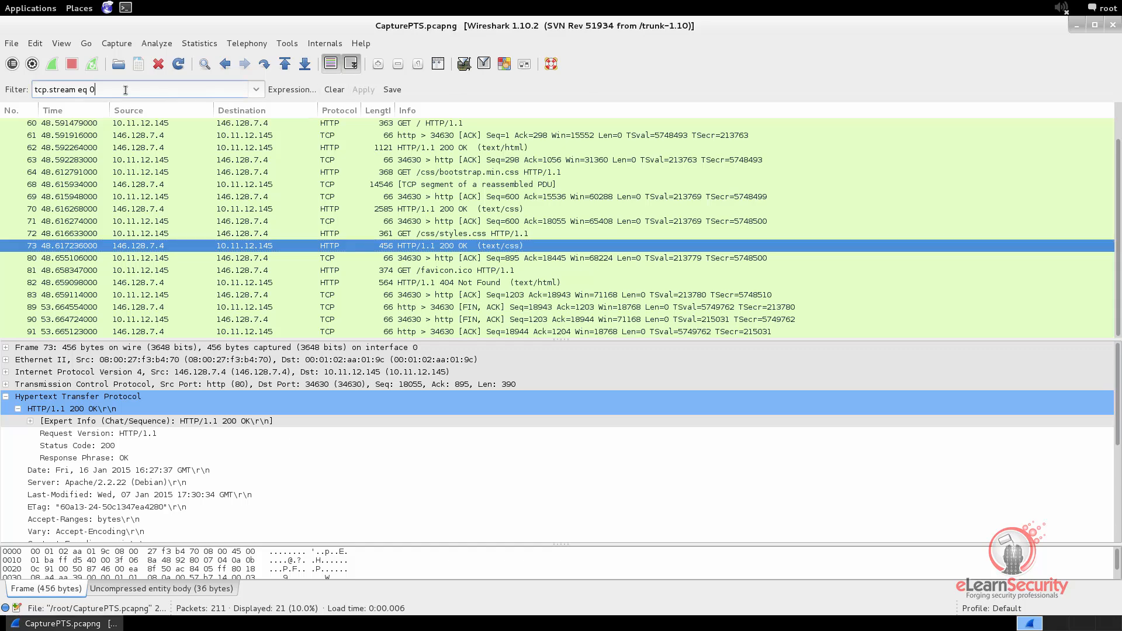
{"action": "key", "text": "BackSpace"}
{"action": "type", "text": "1"}
{"action": "key", "text": "Return"}
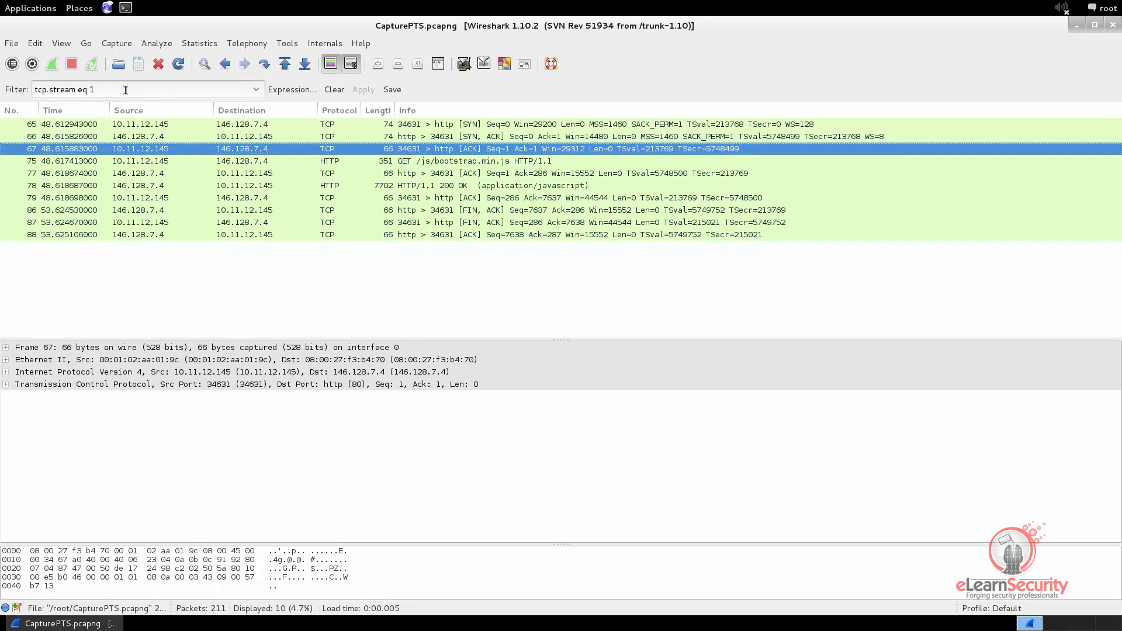
Filter the packet list by tcp.stream eq 2, followed by tcp.stream eq 3
{"action": "left_click", "coordinate": [125, 89]}
{"action": "key", "text": "BackSpace"}
{"action": "type", "text": "2"}
{"action": "key", "text": "Return"}
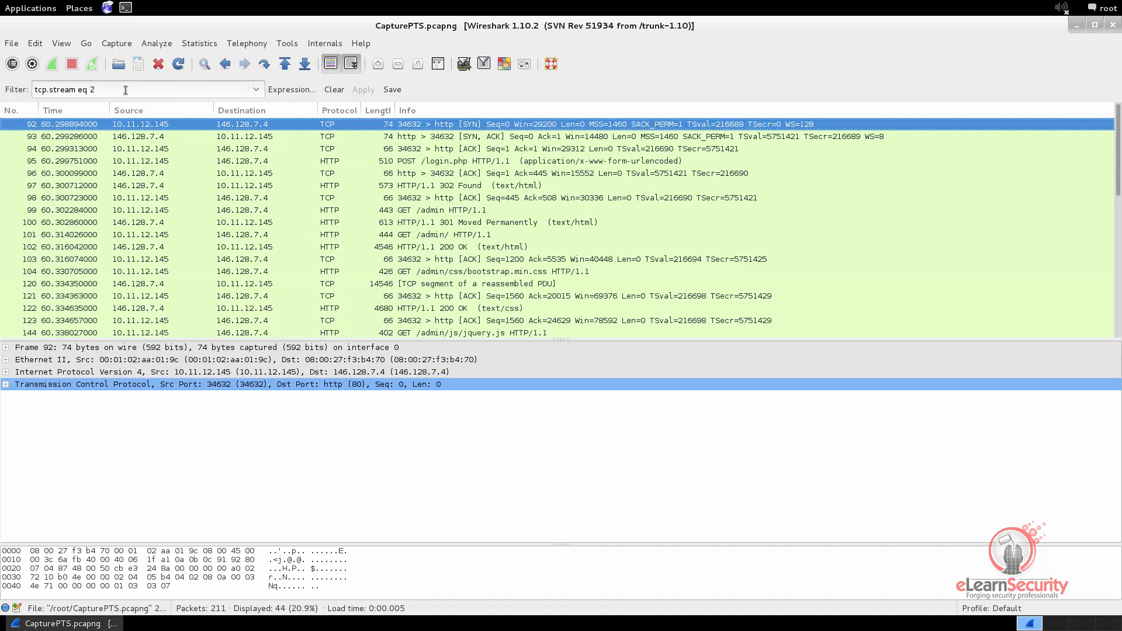
{"action": "left_click", "coordinate": [125, 90]}
{"action": "key", "text": "BackSpace"}
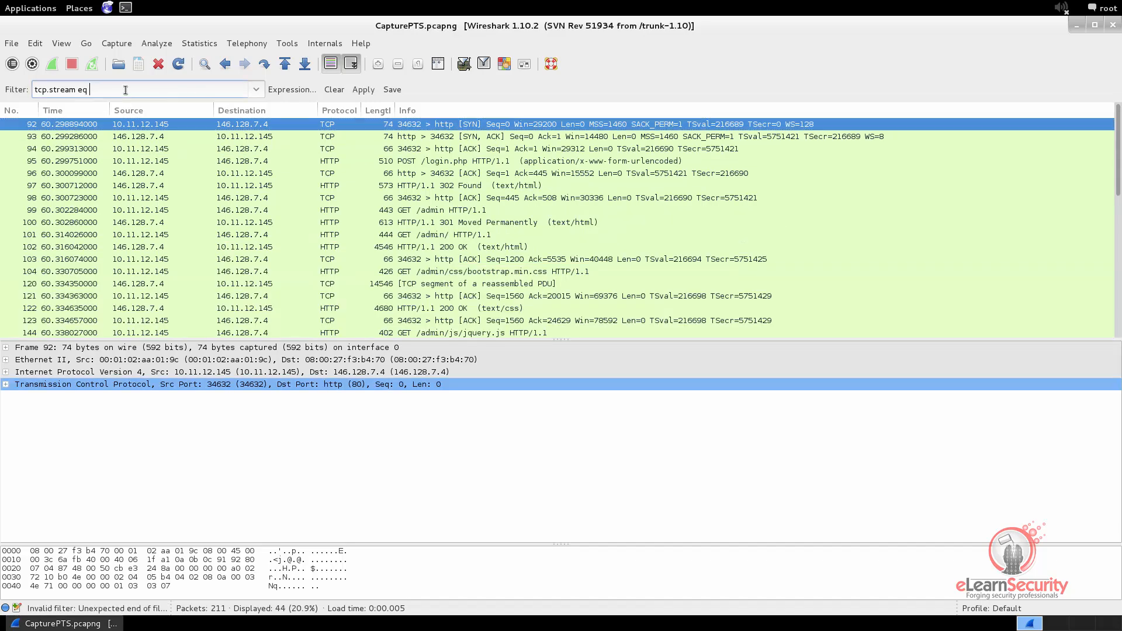
{"action": "type", "text": "3"}
{"action": "key", "text": "Return"}
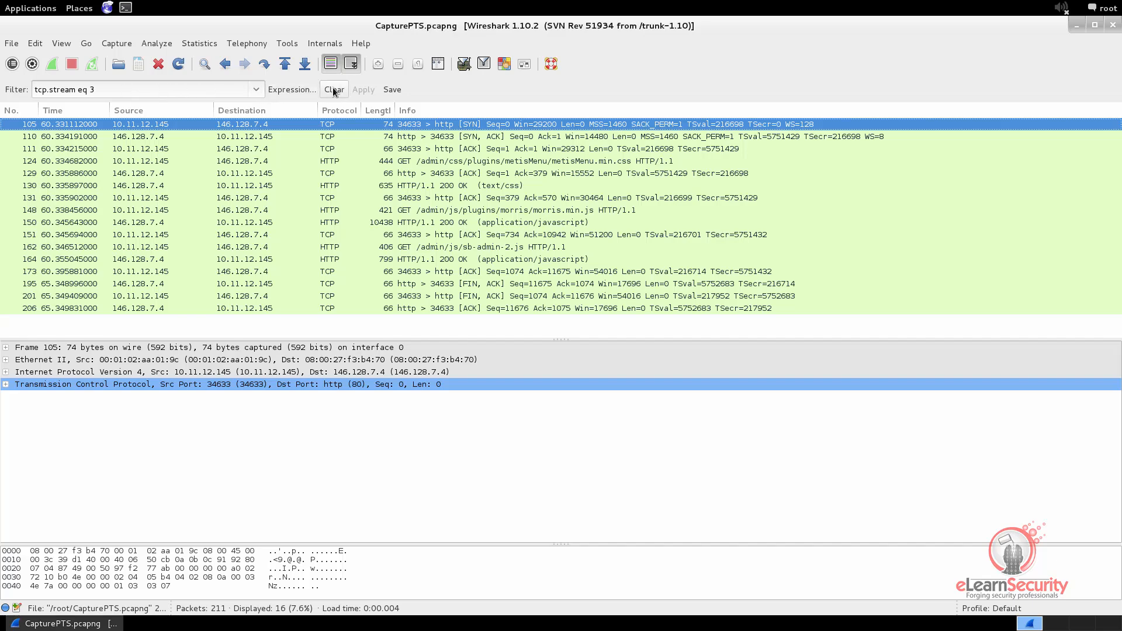
Select GET request packet 124, collapse its Hypertext Transfer Protocol details and expand its Transmission Control Protocol details
{"action": "left_click", "coordinate": [430, 161]}
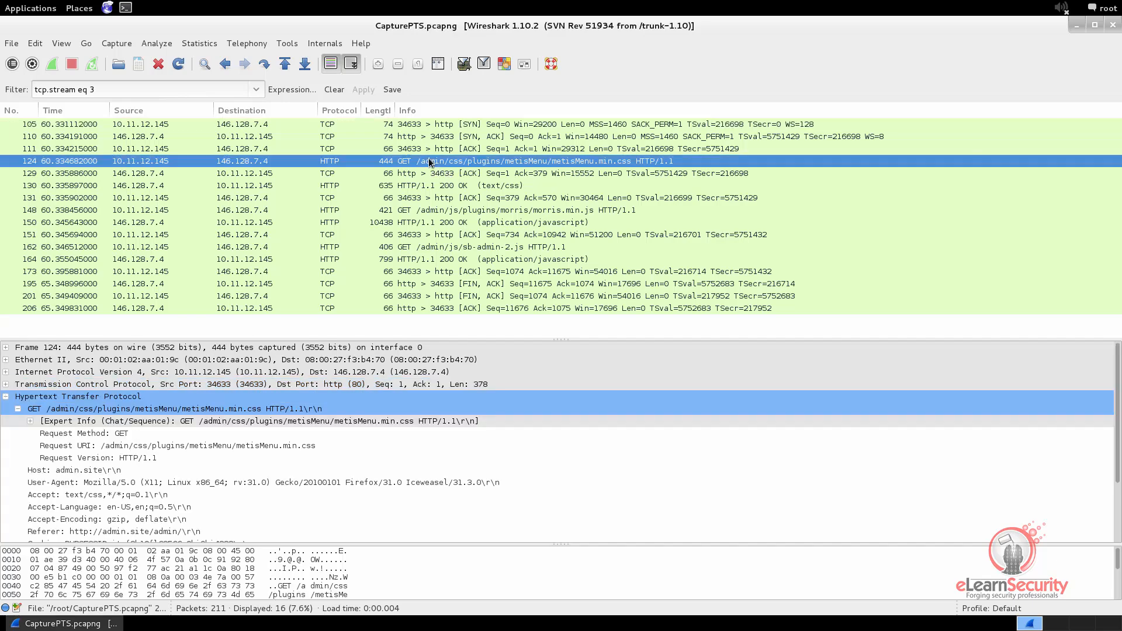
{"action": "left_click", "coordinate": [7, 399]}
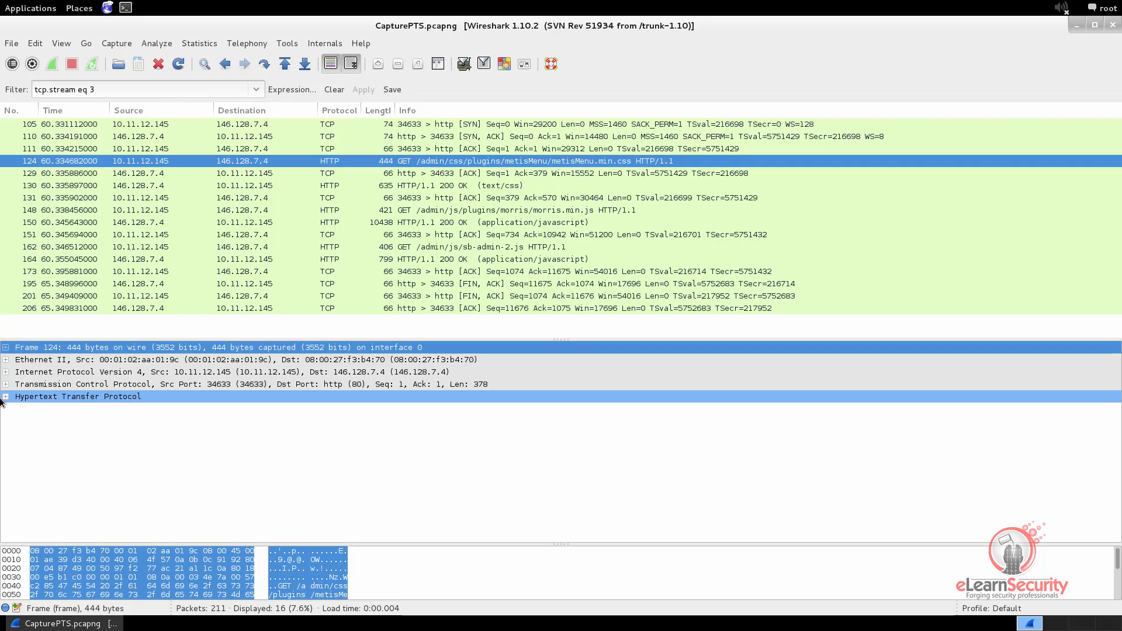
{"action": "left_click", "coordinate": [6, 385]}
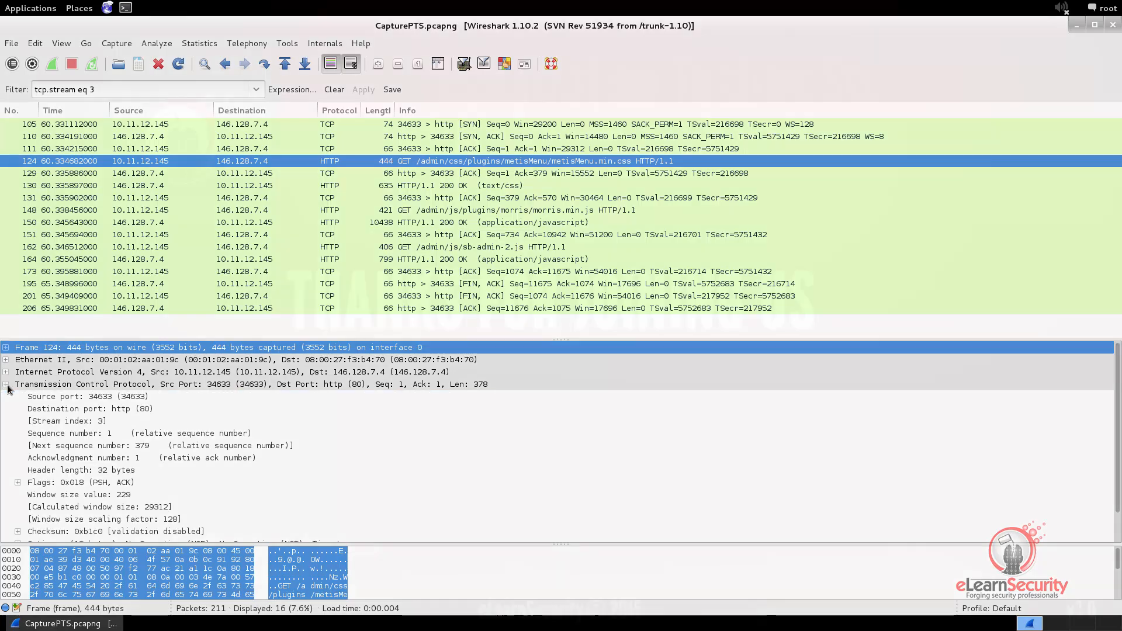